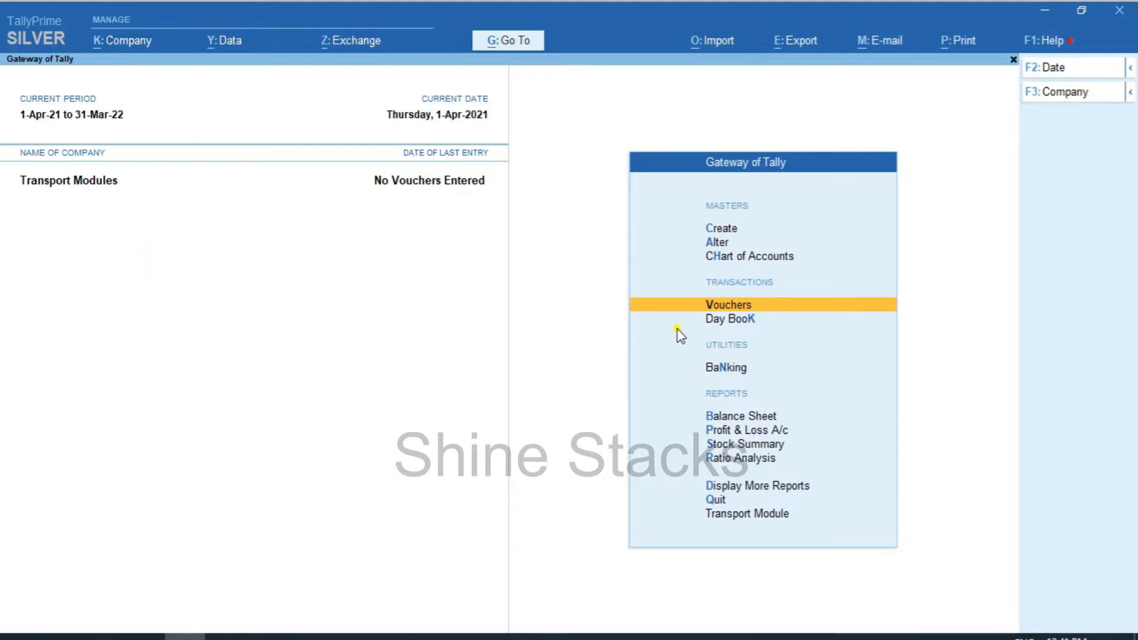
# Step: Start a new voucher of type L.R. Entry
pyautogui.click(728, 309)
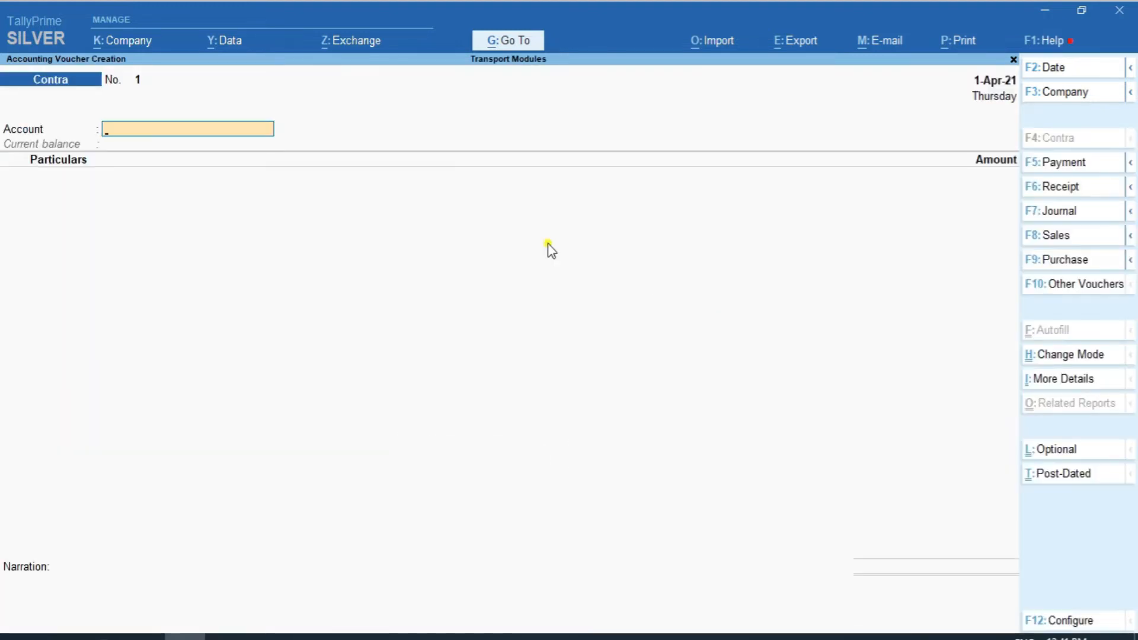
pyautogui.click(1065, 289)
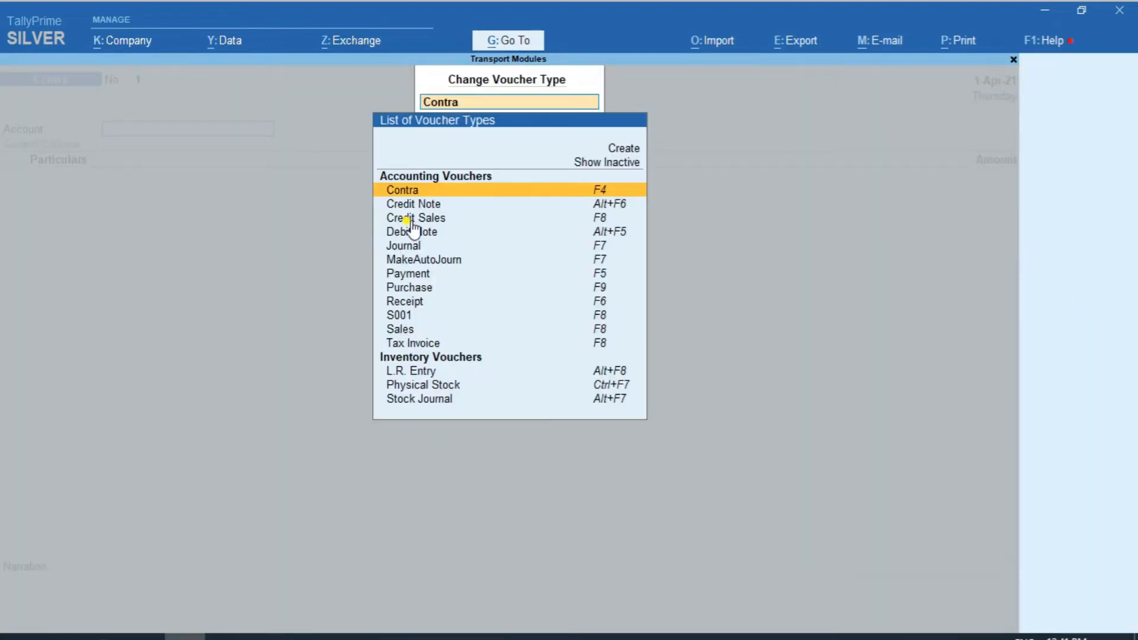
pyautogui.write('L.R')
pyautogui.press('Return')
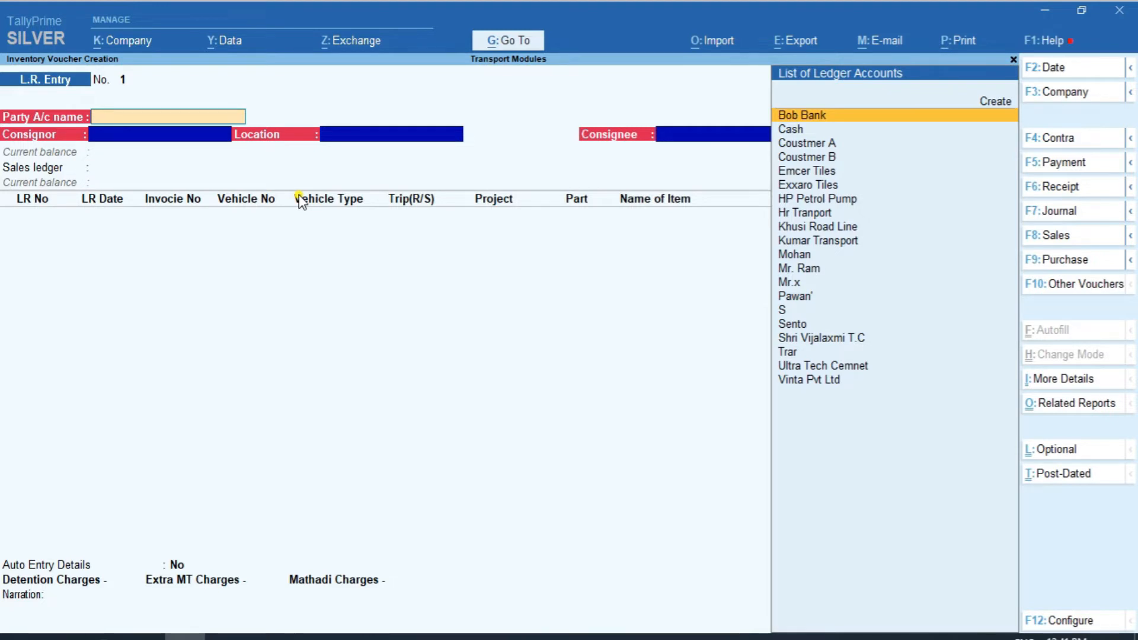
# Step: Set both the party account and the consignor of the L.R. Entry to Ultra Tech Cemnet
pyautogui.write('U')
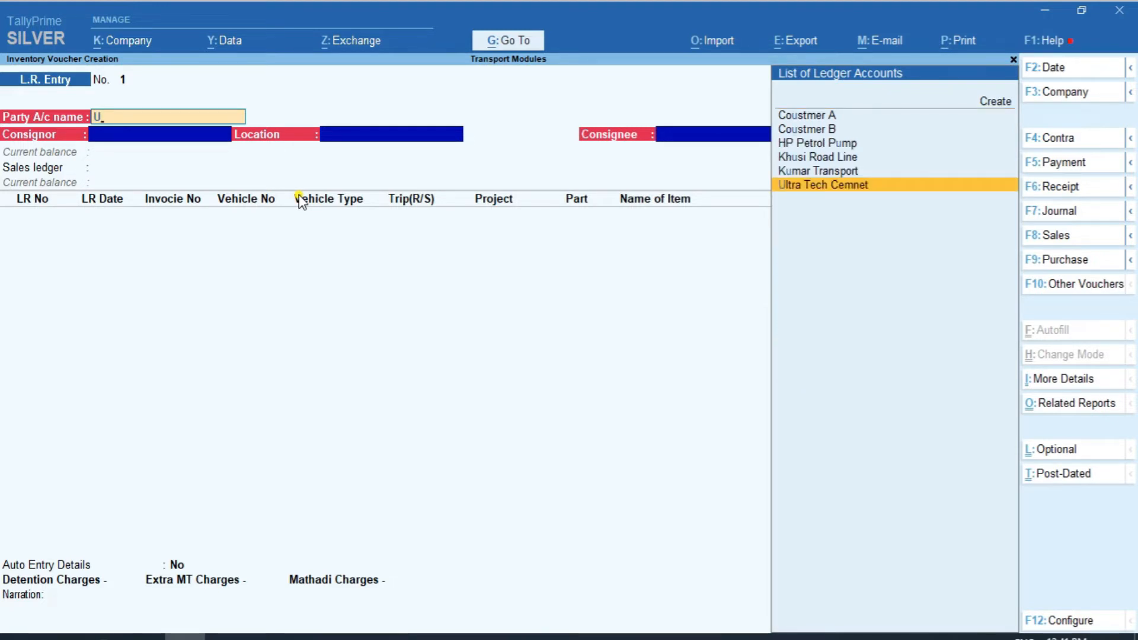
pyautogui.press('Up')
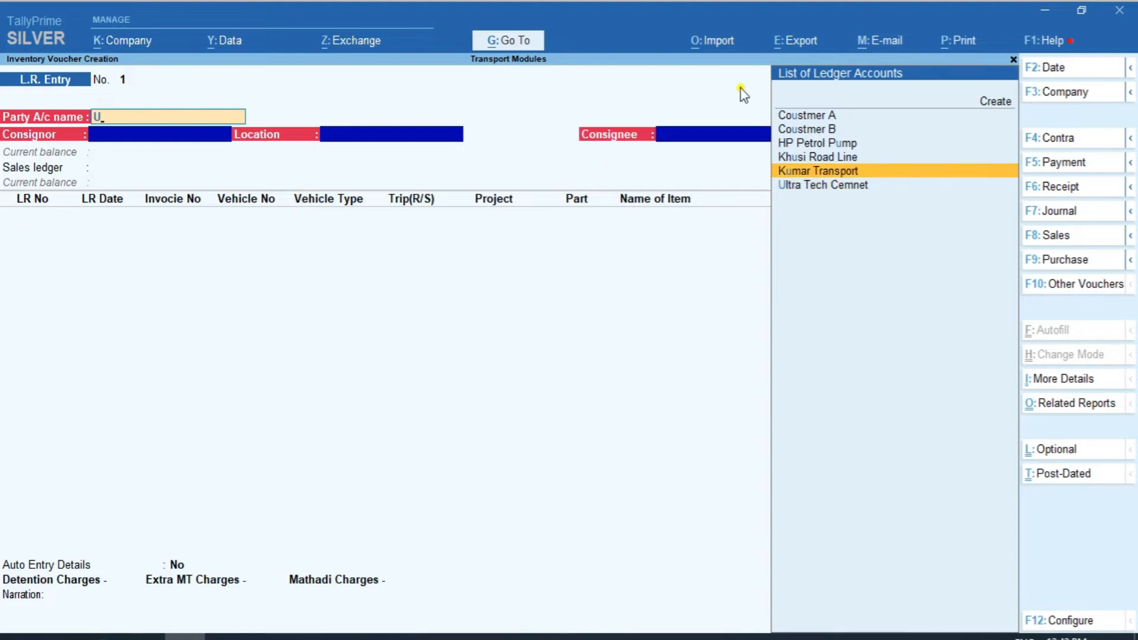
pyautogui.click(859, 190)
pyautogui.hotkey('ctrl', 'a')
pyautogui.hotkey('ctrl', 'a')
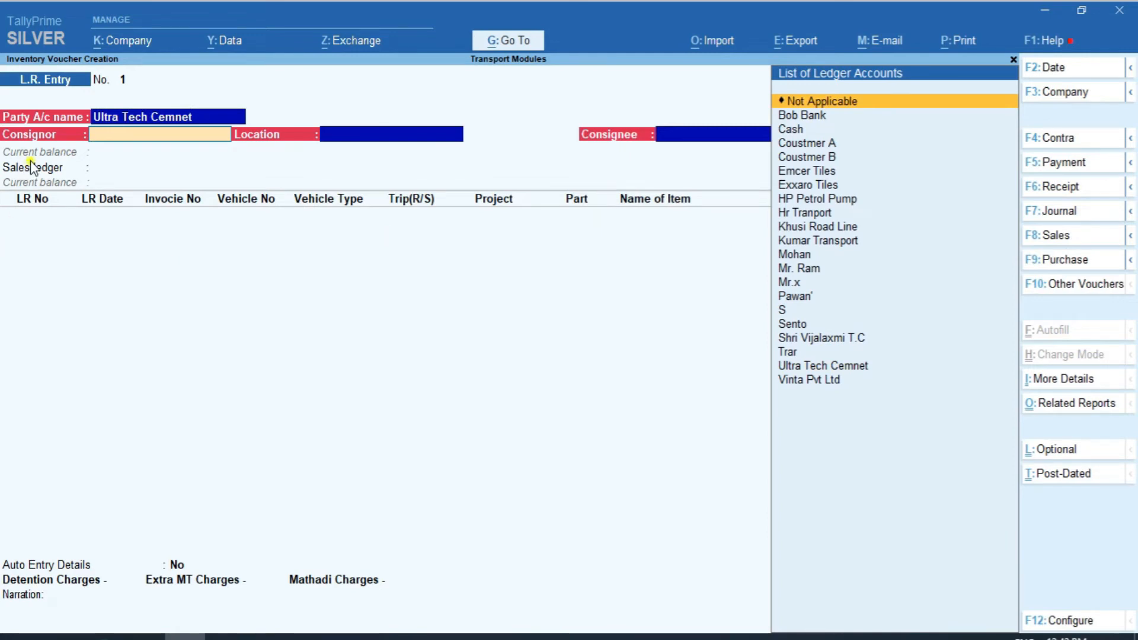
pyautogui.write('U')
pyautogui.press('Return')
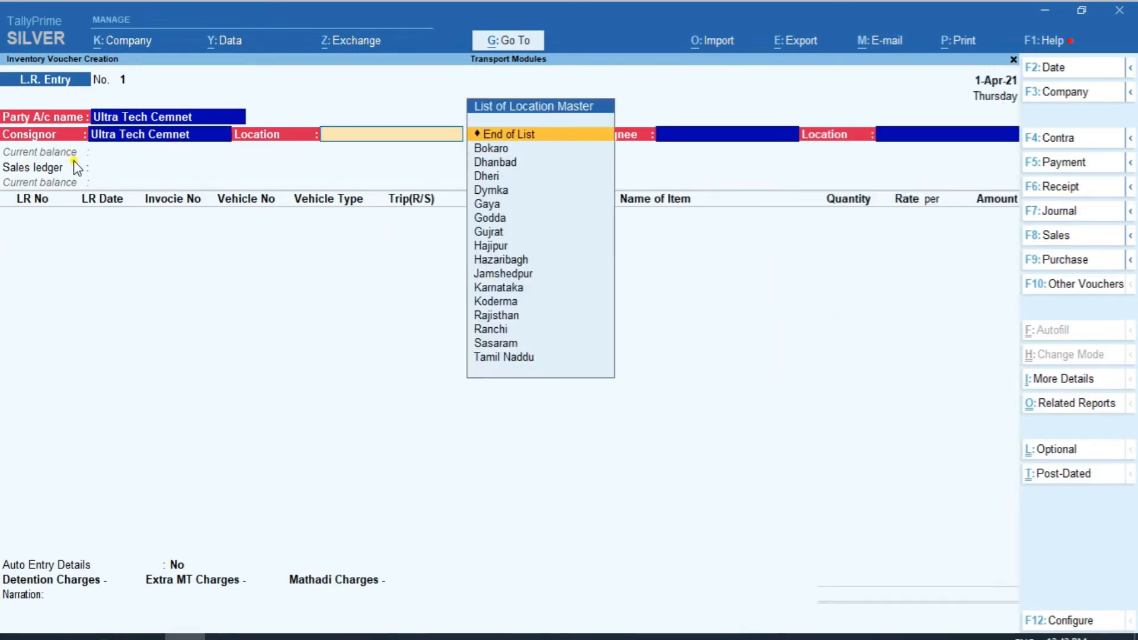
# Step: Set the consignor's location to Hazaribagh from the location master list
pyautogui.press('Down')
pyautogui.press('Down')
pyautogui.press('Down')
pyautogui.press('Down')
pyautogui.press('Down')
pyautogui.press('Down')
pyautogui.press('Down')
pyautogui.press('Down')
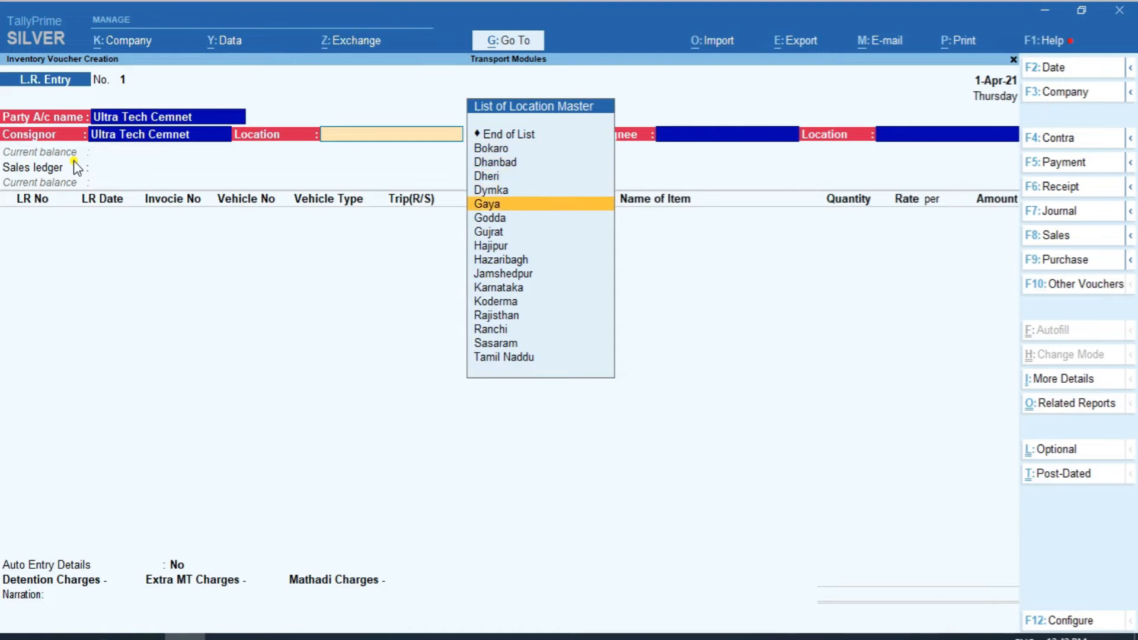
pyautogui.press('Up')
pyautogui.press('Up')
pyautogui.press('Up')
pyautogui.press('Up')
pyautogui.press('Up')
pyautogui.press('Up')
pyautogui.press('Up')
pyautogui.press('Down')
pyautogui.press('Down')
pyautogui.press('Down')
pyautogui.press('Down')
pyautogui.press('Down')
pyautogui.press('Down')
pyautogui.press('Down')
pyautogui.press('Down')
pyautogui.press('Down')
pyautogui.press('Down')
pyautogui.press('Down')
pyautogui.press('Down')
pyautogui.press('Down')
pyautogui.press('Down')
pyautogui.press('Down')
pyautogui.press('Up')
pyautogui.press('Up')
pyautogui.press('Up')
pyautogui.press('Up')
pyautogui.press('Up')
pyautogui.press('Up')
pyautogui.press('Up')
pyautogui.press('Up')
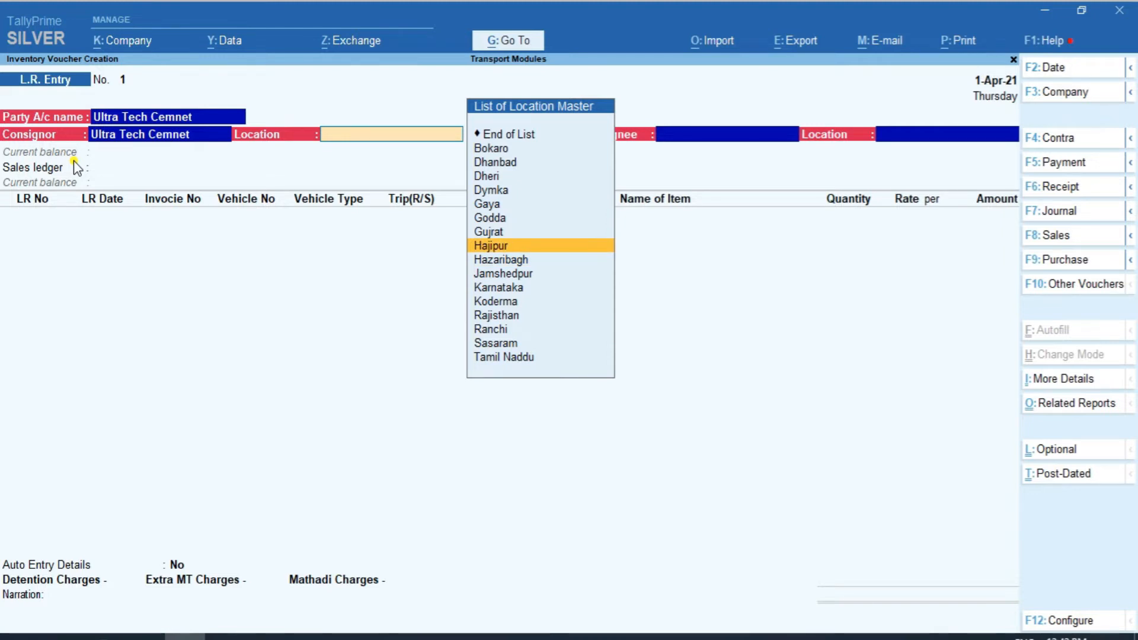
pyautogui.press('Down')
pyautogui.press('Down')
pyautogui.press('Up')
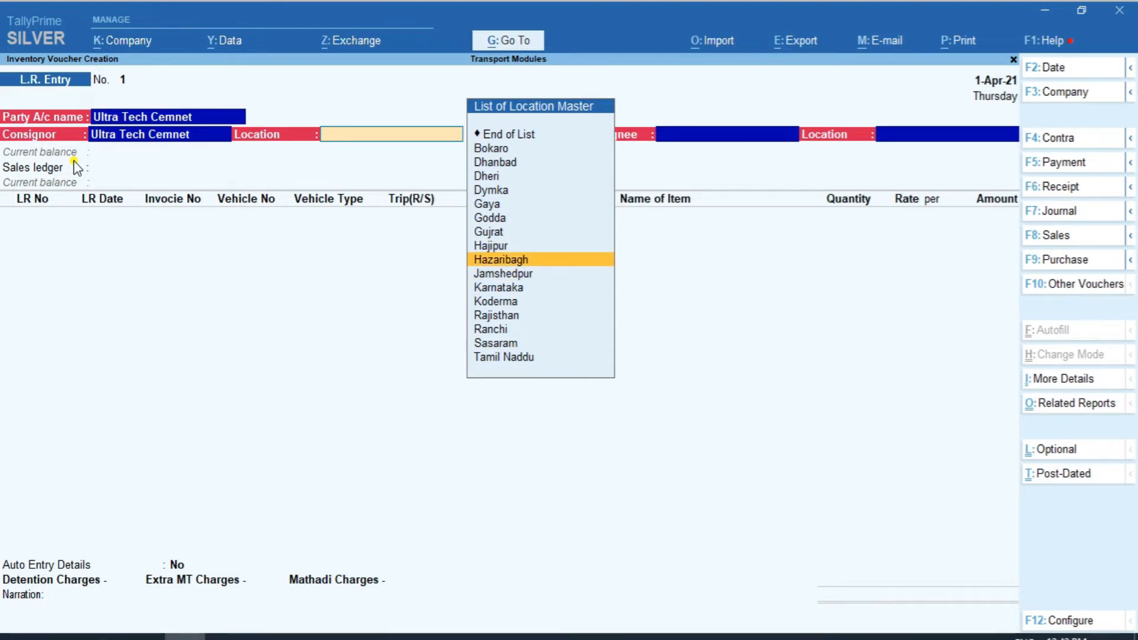
pyautogui.press('Return')
# Step: Choose the individual customer's ledger account as the consignee
pyautogui.press('Return')
pyautogui.press('BackSpace')
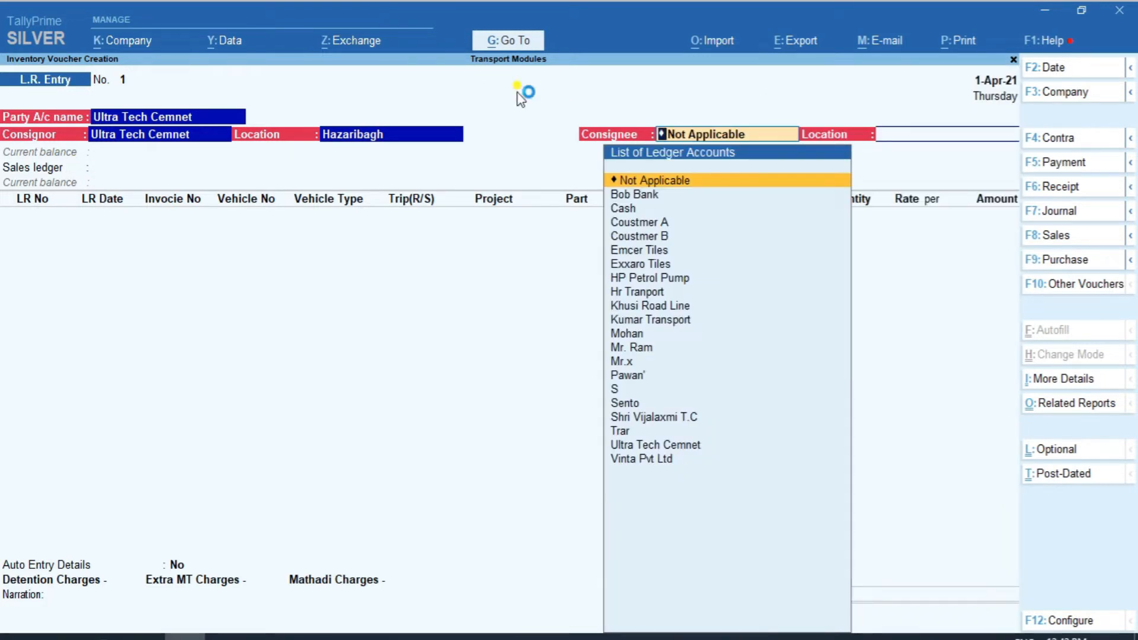
pyautogui.press('Down')
pyautogui.press('Down')
pyautogui.press('Down')
pyautogui.press('Down')
pyautogui.press('Down')
pyautogui.press('Down')
pyautogui.press('Down')
pyautogui.press('Down')
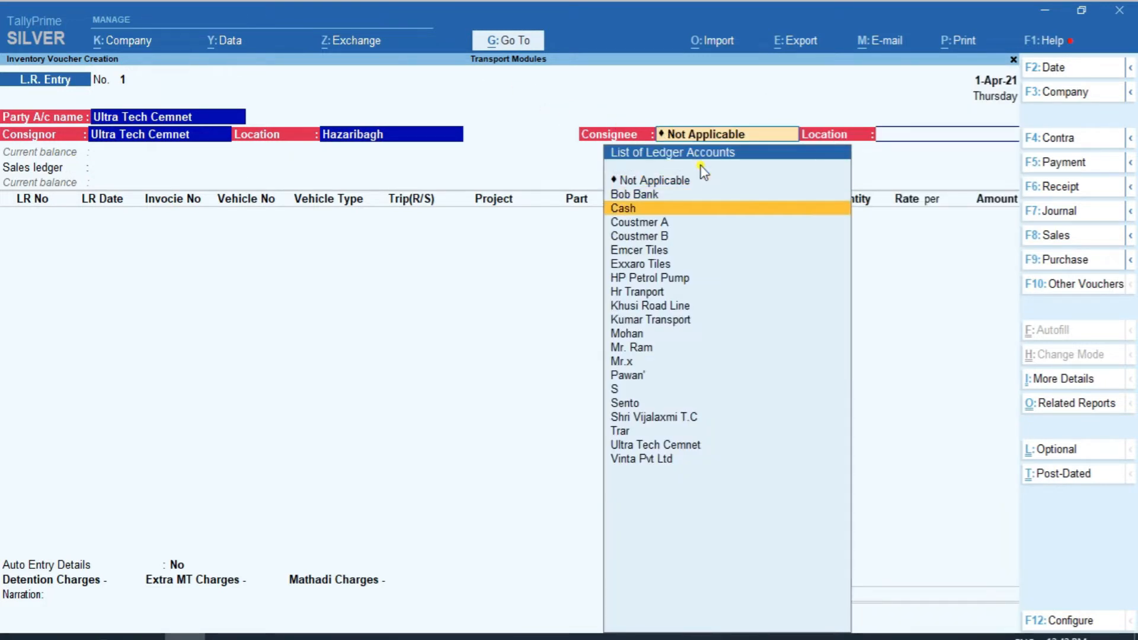
pyautogui.press('Down')
pyautogui.press('Down')
pyautogui.press('Down')
pyautogui.press('Down')
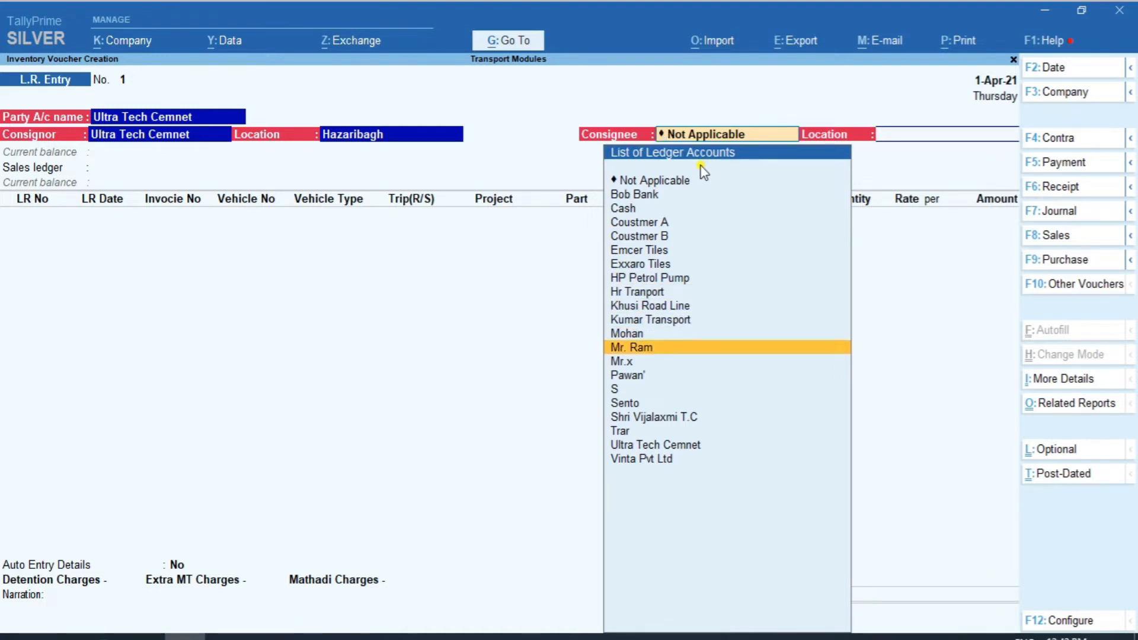
pyautogui.press('Return')
# Step: Set the consignee's location to Jamshedpur and the sales ledger to Freight Income A/c
pyautogui.press('Down')
pyautogui.press('Down')
pyautogui.press('Down')
pyautogui.press('Down')
pyautogui.press('Down')
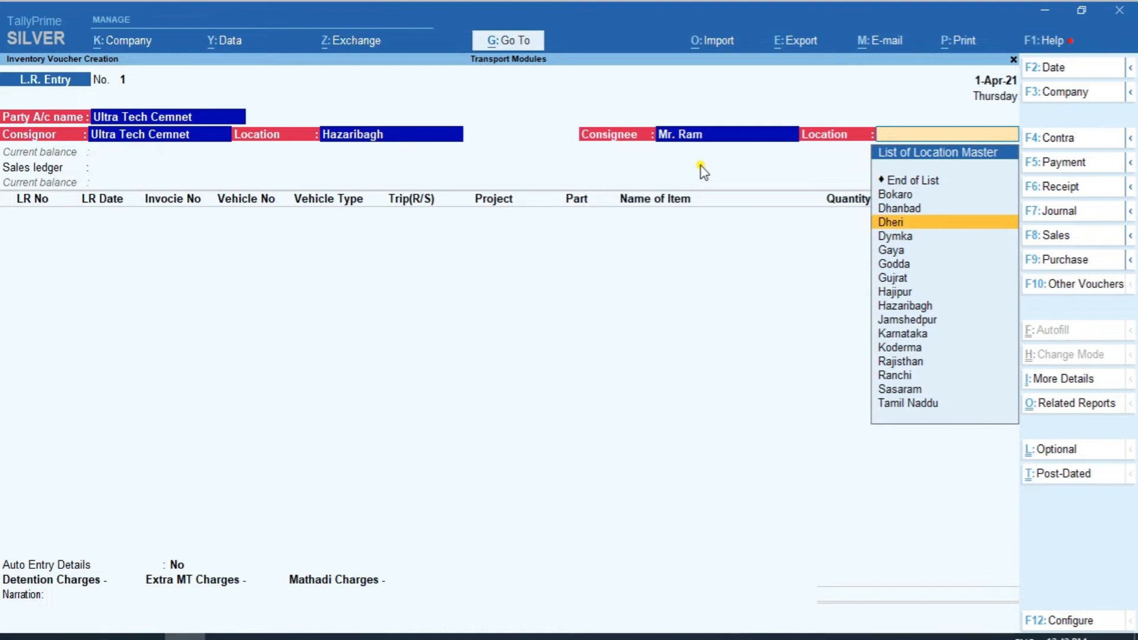
pyautogui.press('Down')
pyautogui.press('Down')
pyautogui.press('Down')
pyautogui.press('Down')
pyautogui.press('Down')
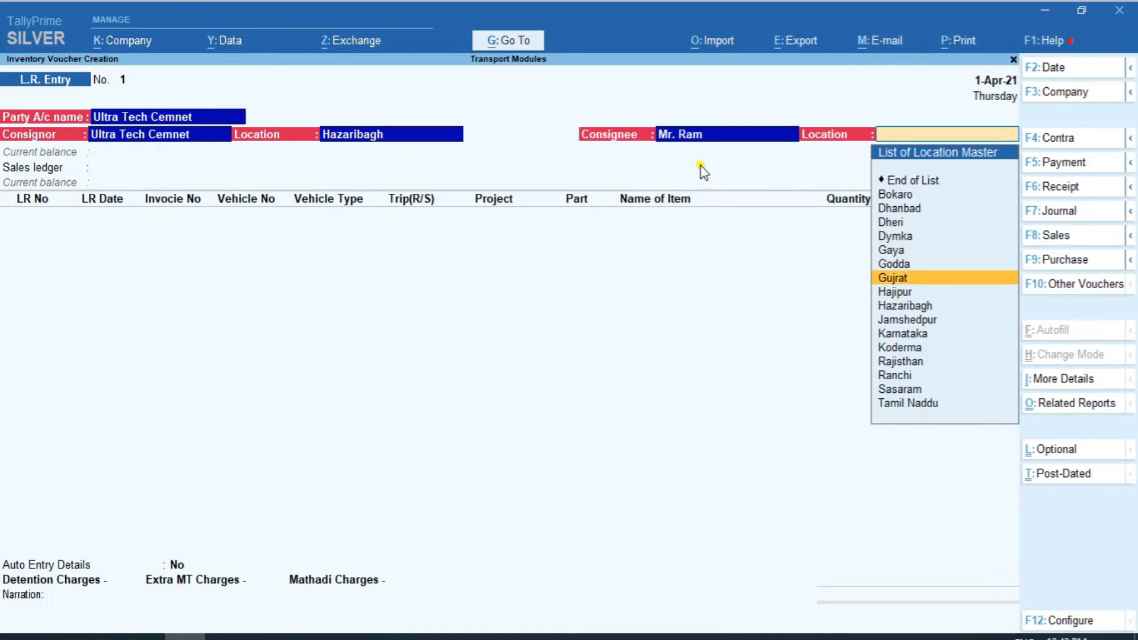
pyautogui.press('Return')
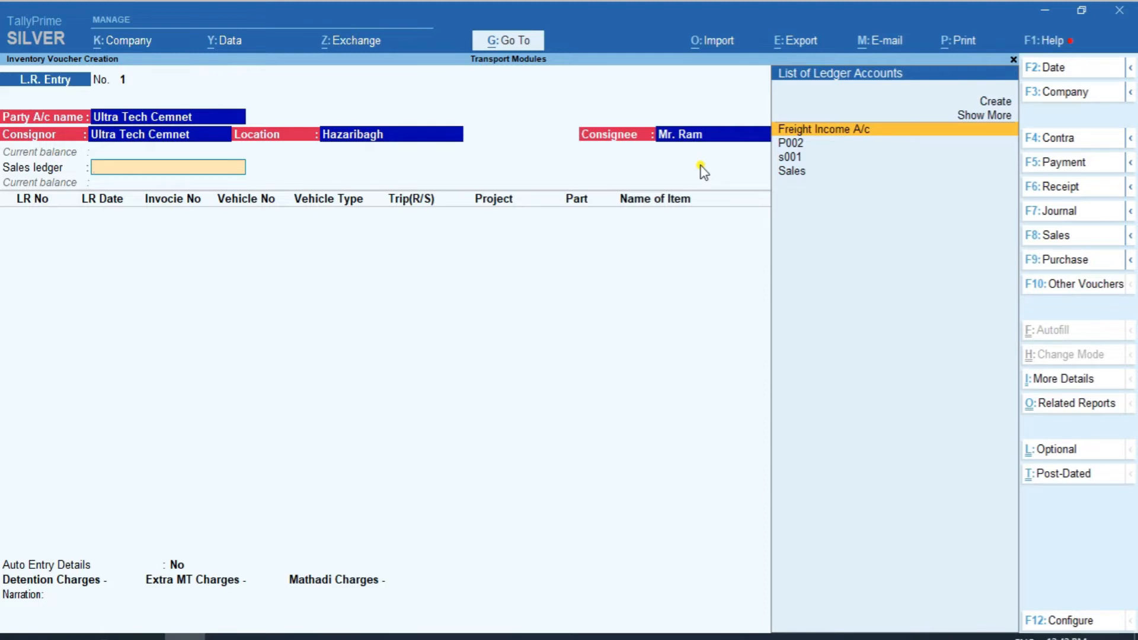
pyautogui.press('Return')
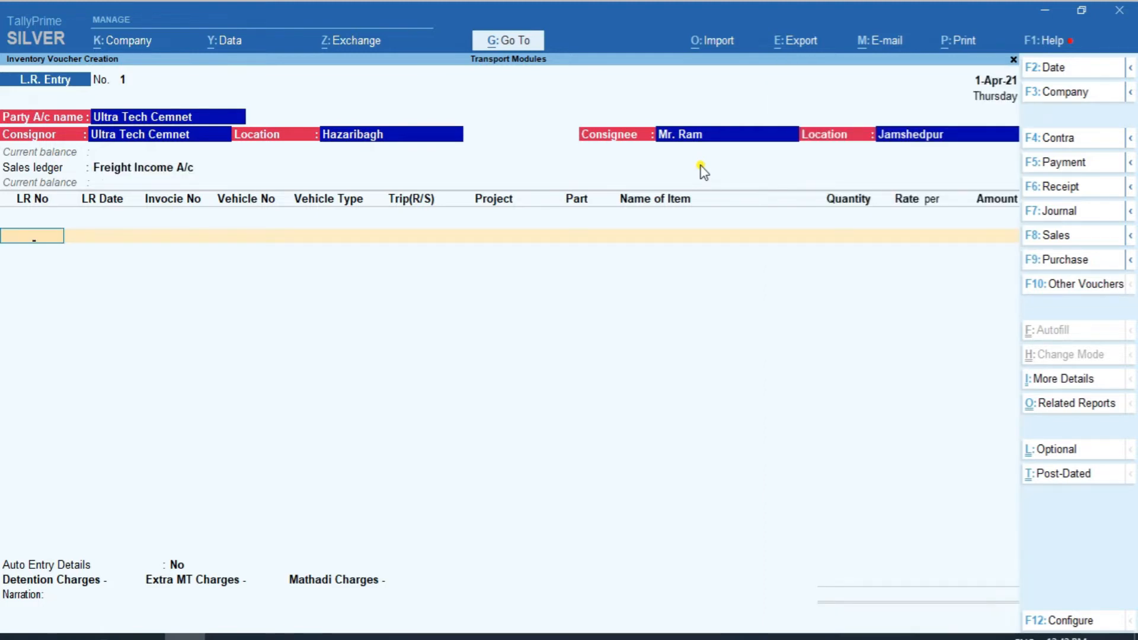
# Step: Enter LR number L4444, accept the LR date 1-Apr-21, and enter invoice number TAX442 on the first line
pyautogui.write('L4444')
pyautogui.press('Return')
pyautogui.press('Return')
pyautogui.write('T')
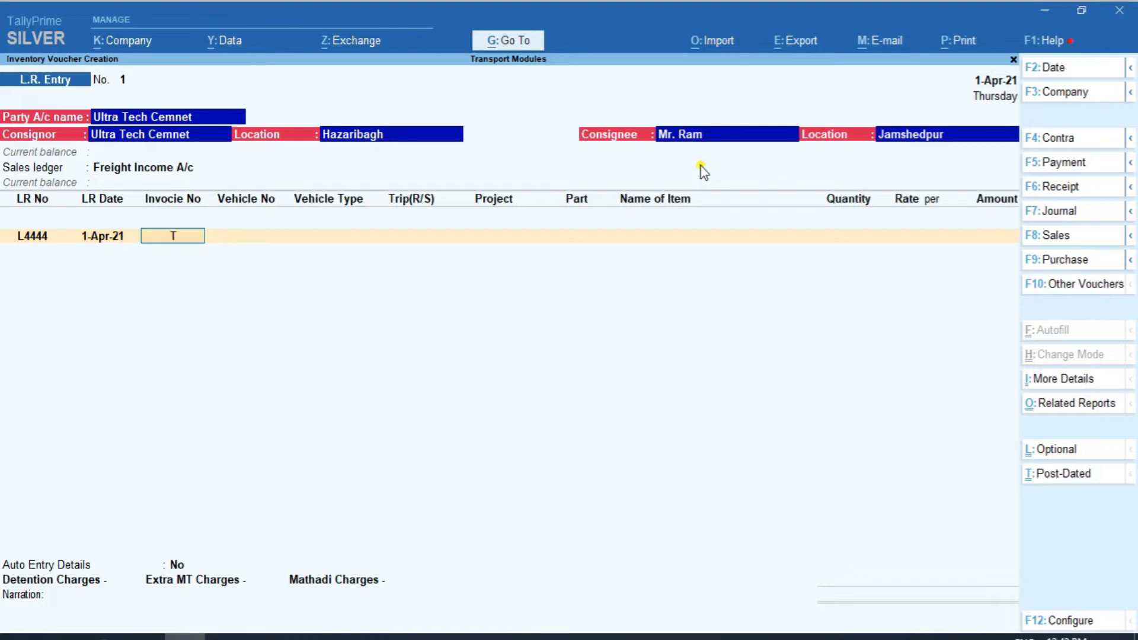
pyautogui.write('AX442')
pyautogui.press('Return')
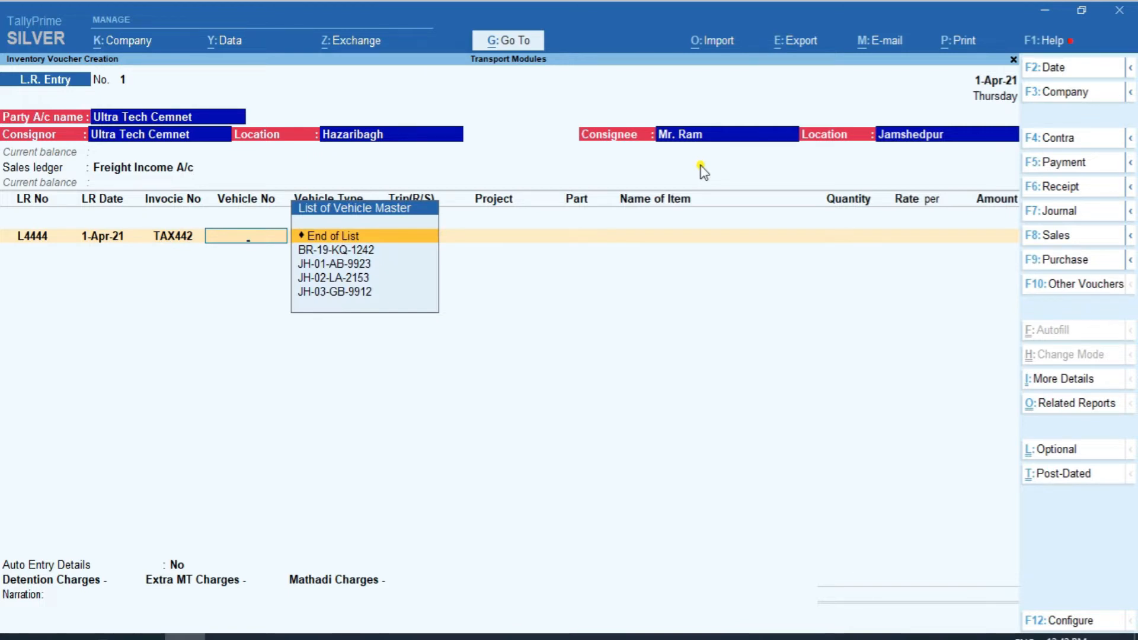
pyautogui.press('Down')
pyautogui.press('Down')
pyautogui.press('Down')
pyautogui.press('Down')
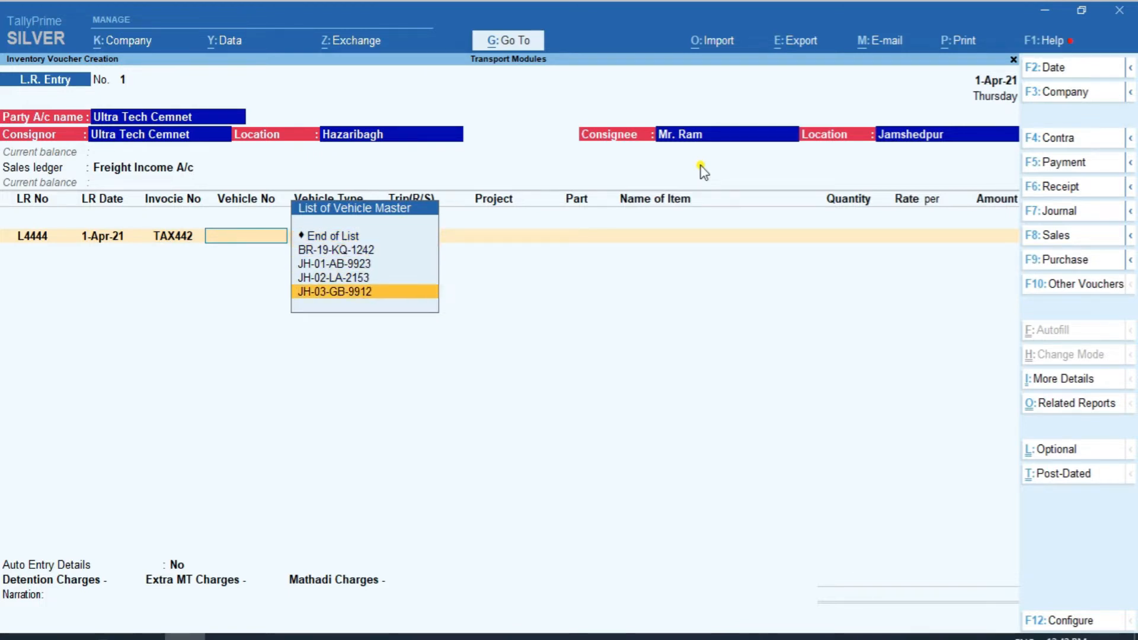
pyautogui.press('Up')
pyautogui.press('Up')
pyautogui.press('Up')
pyautogui.press('Up')
pyautogui.press('Down')
pyautogui.press('Down')
pyautogui.press('Down')
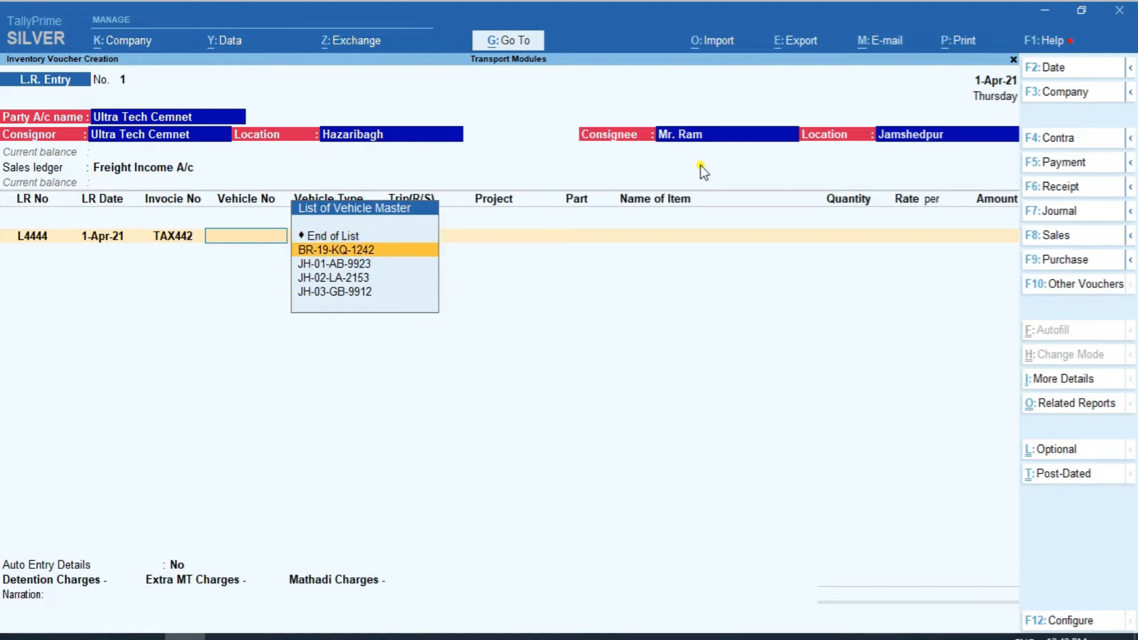
pyautogui.press('Down')
pyautogui.press('Up')
pyautogui.press('Up')
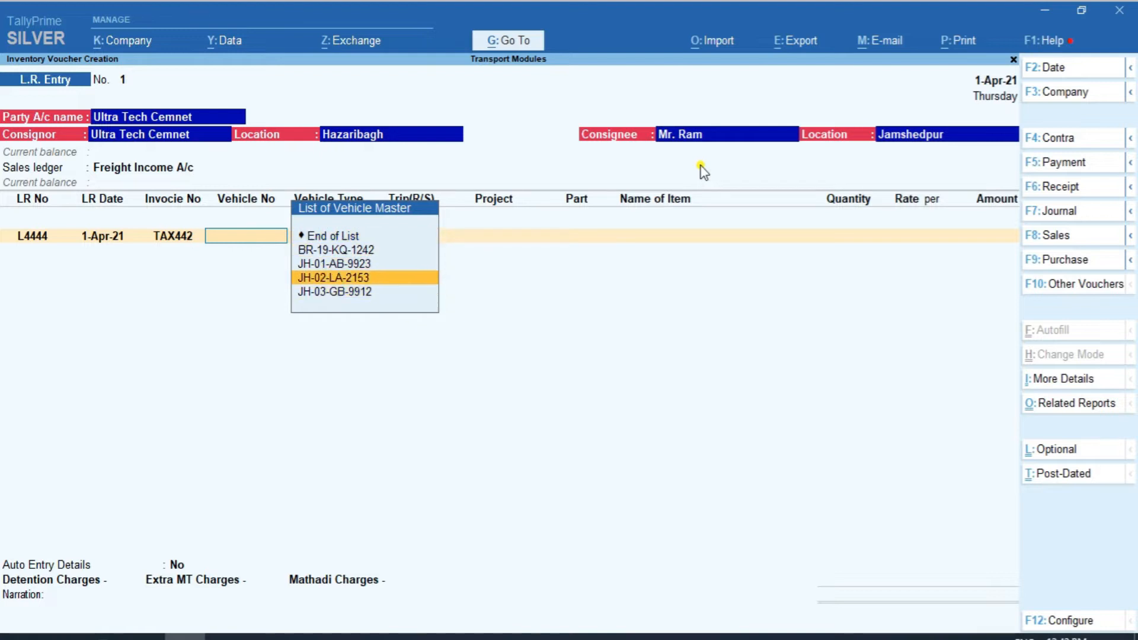
pyautogui.press('Down')
pyautogui.press('Down')
pyautogui.press('Up')
pyautogui.press('Up')
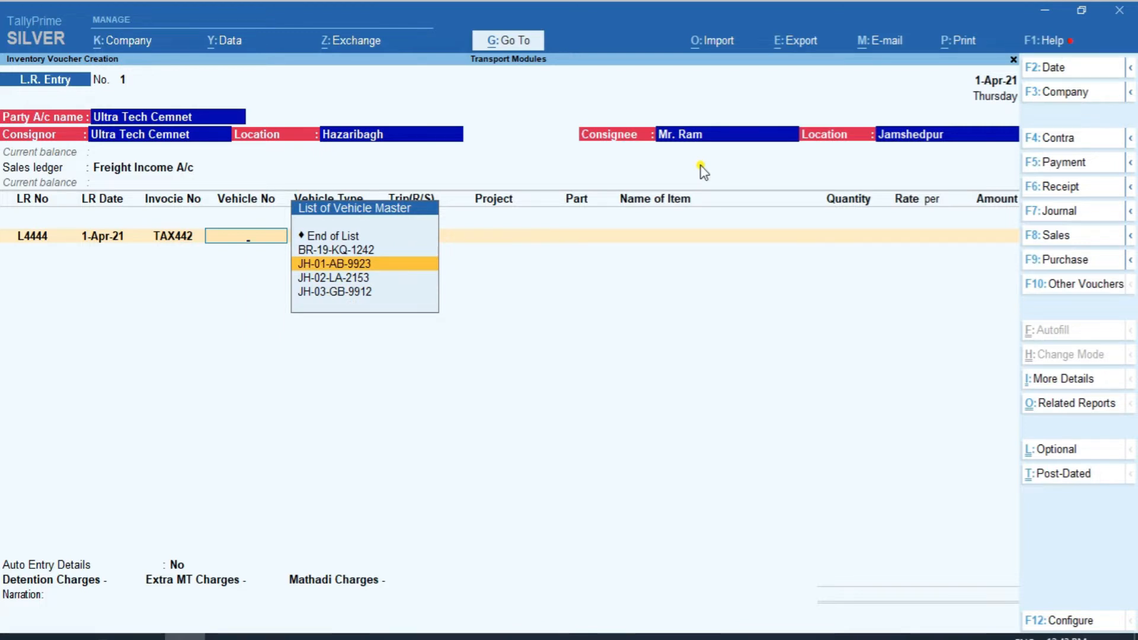
pyautogui.press('Return')
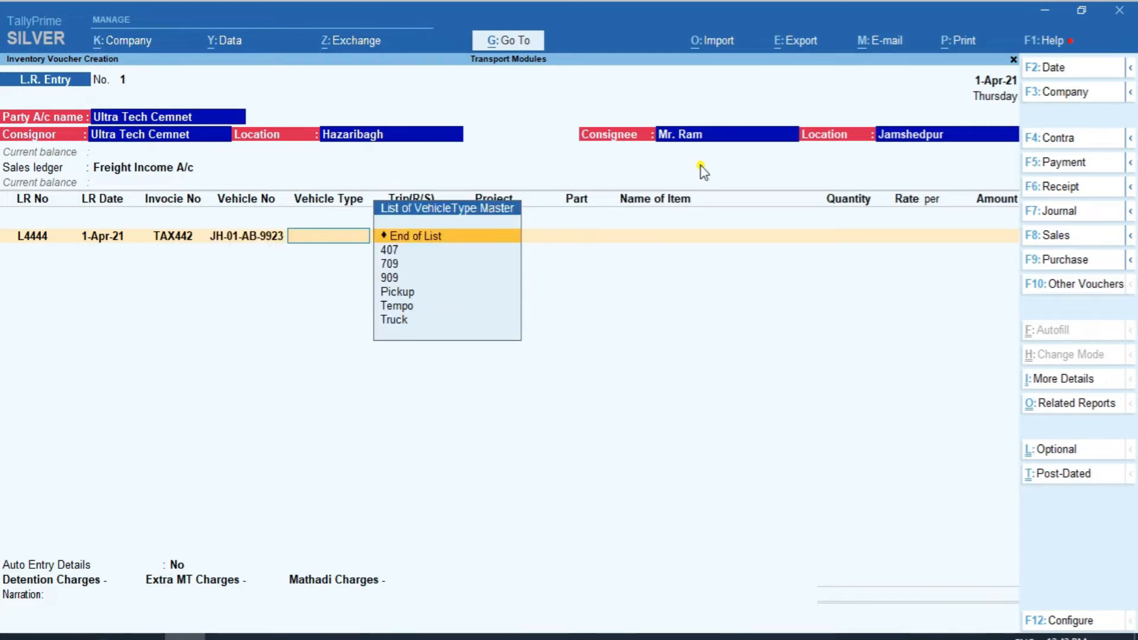
# Step: Set the vehicle type of the L4444 line to Truck
pyautogui.press('Down')
pyautogui.press('Down')
pyautogui.press('Down')
pyautogui.press('Down')
pyautogui.press('Down')
pyautogui.press('Up')
pyautogui.press('Up')
pyautogui.press('Up')
pyautogui.press('Down')
pyautogui.press('Down')
pyautogui.press('Down')
pyautogui.press('Down')
pyautogui.press('Return')
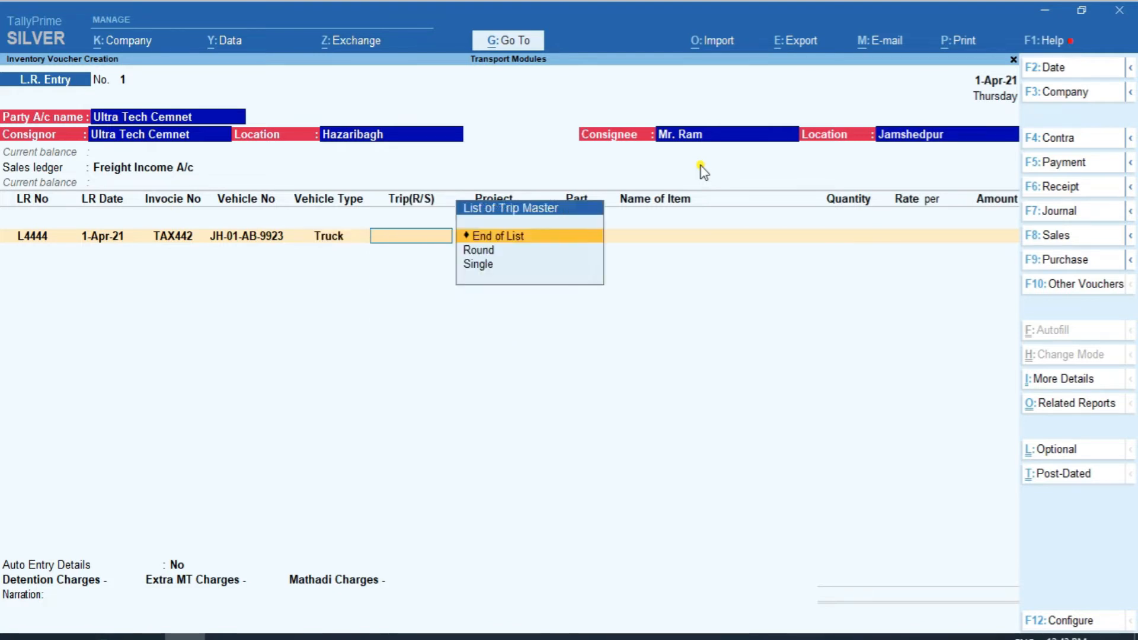
# Step: Set the trip to Single and accept End of List for both the project and the part
pyautogui.press('Down')
pyautogui.press('Down')
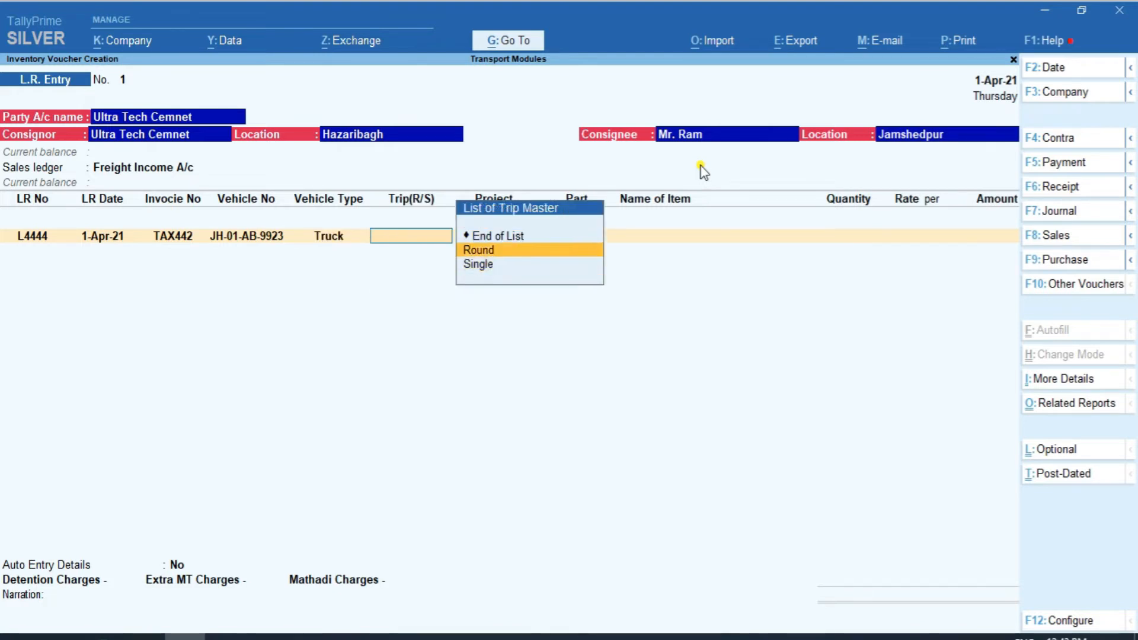
pyautogui.press('Up')
pyautogui.press('Up')
pyautogui.press('Down')
pyautogui.press('Down')
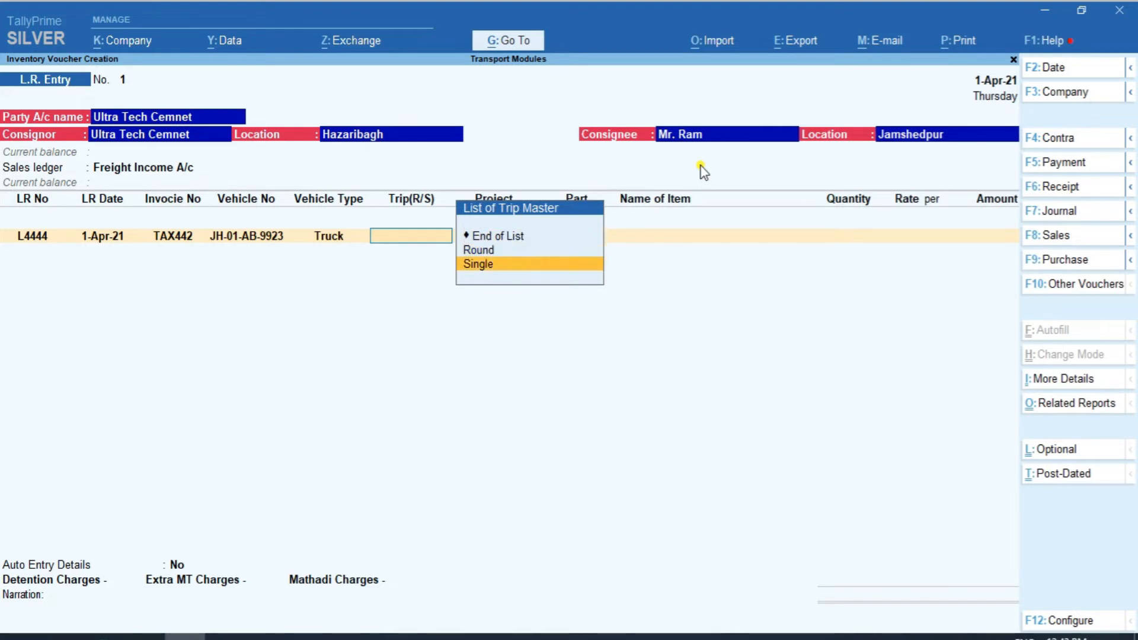
pyautogui.press('Return')
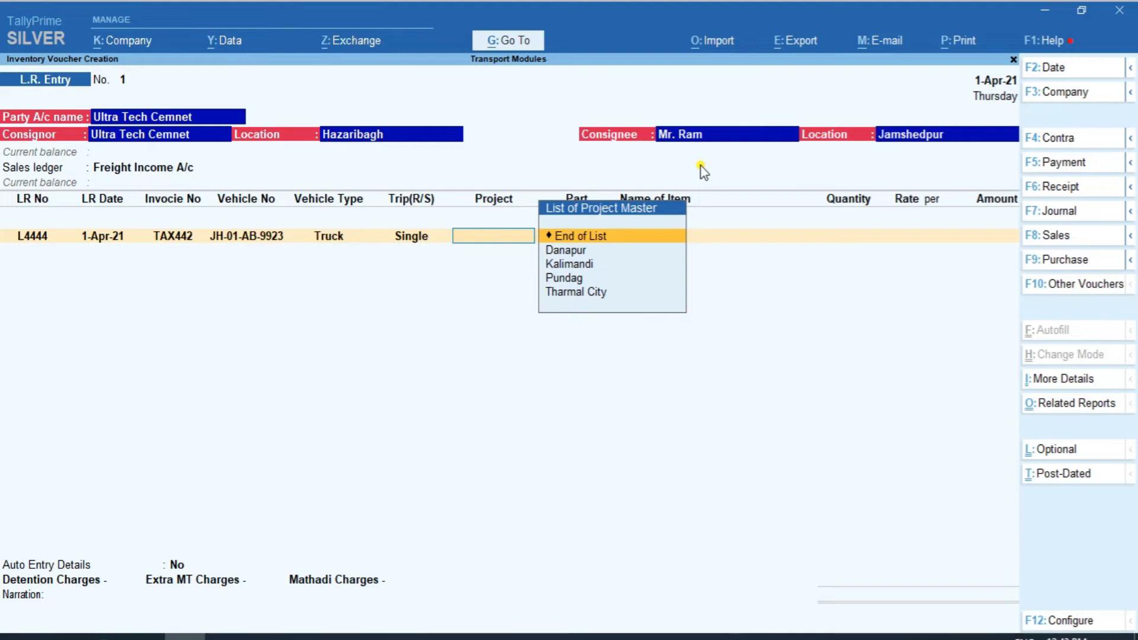
pyautogui.press('Return')
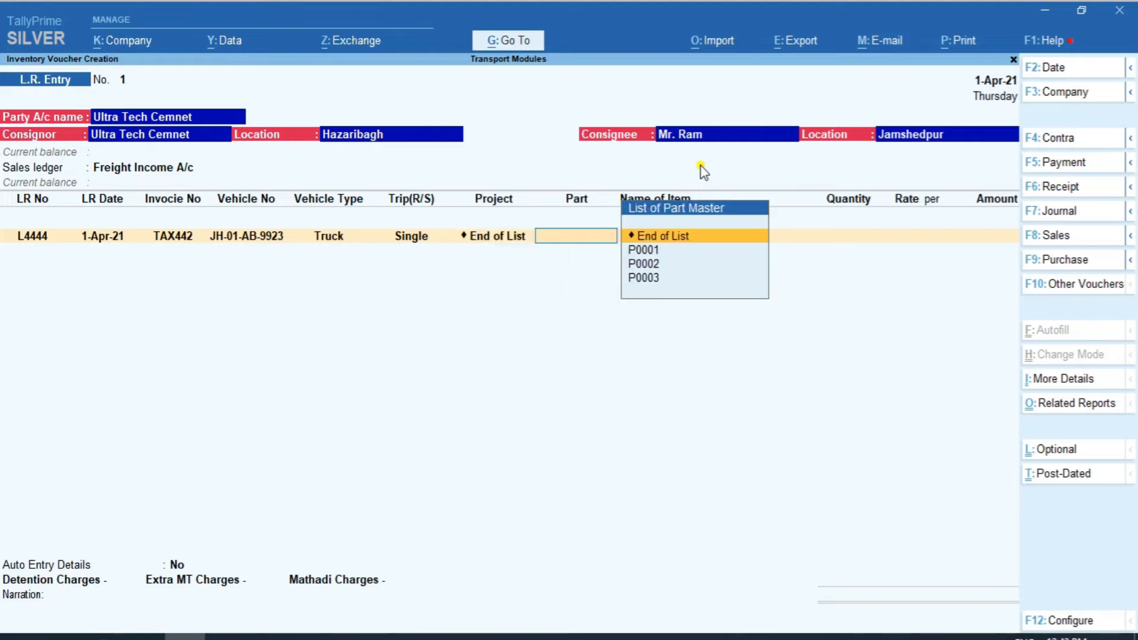
pyautogui.press('Return')
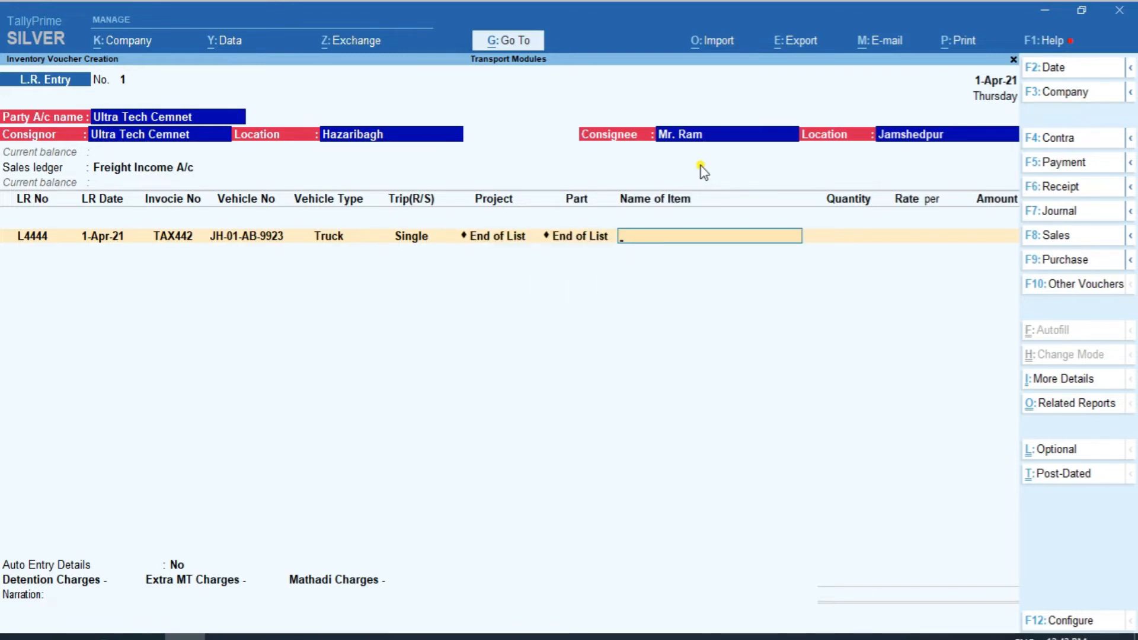
# Step: Select the item Fright for the line and assign it tracking number 1
pyautogui.write('FR')
pyautogui.press('Return')
pyautogui.press('Down')
pyautogui.press('Down')
pyautogui.press('Up')
pyautogui.press('Return')
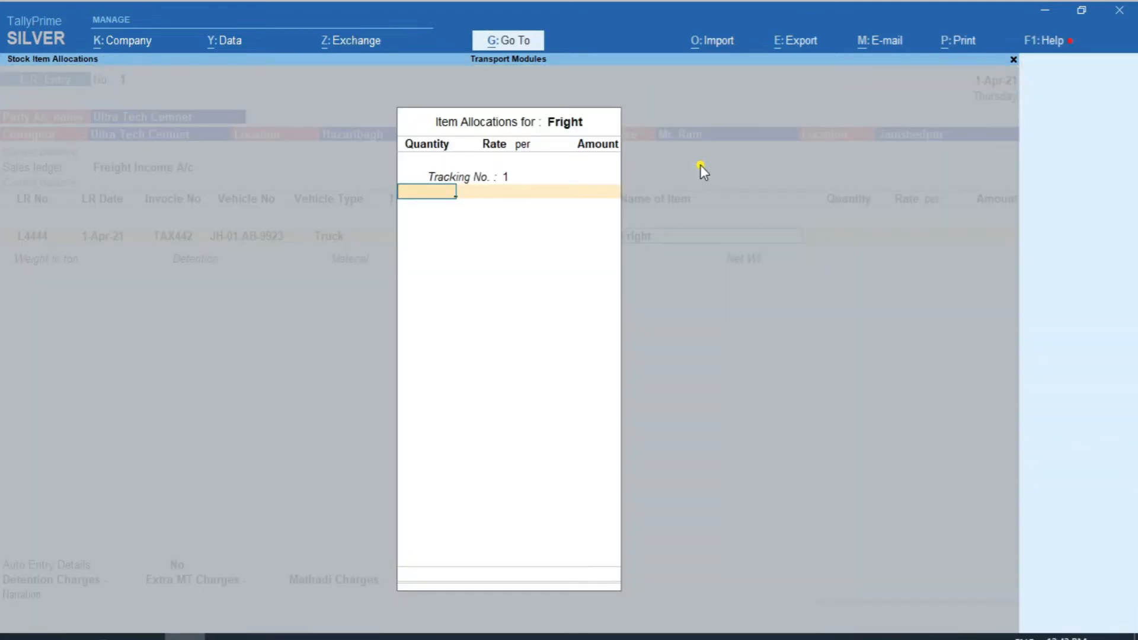
# Step: Allocate a quantity of 1000 MT at a rate of 90 per MT to the Fright item and accept the amount
pyautogui.write('1000')
pyautogui.press('Return')
pyautogui.press('Return')
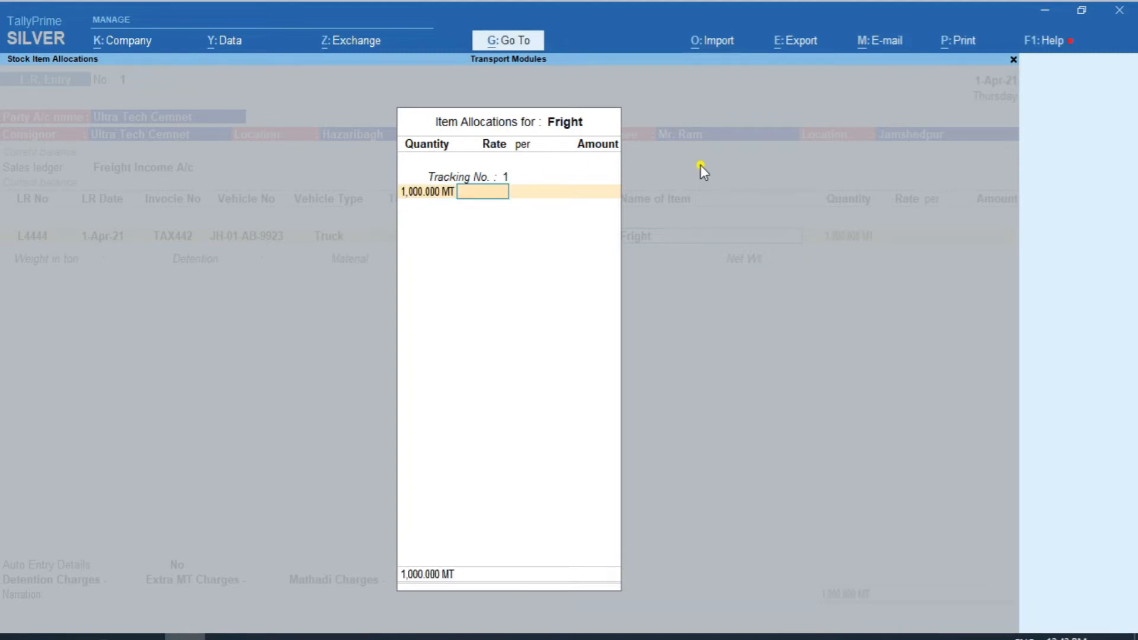
pyautogui.write('90')
pyautogui.press('Return')
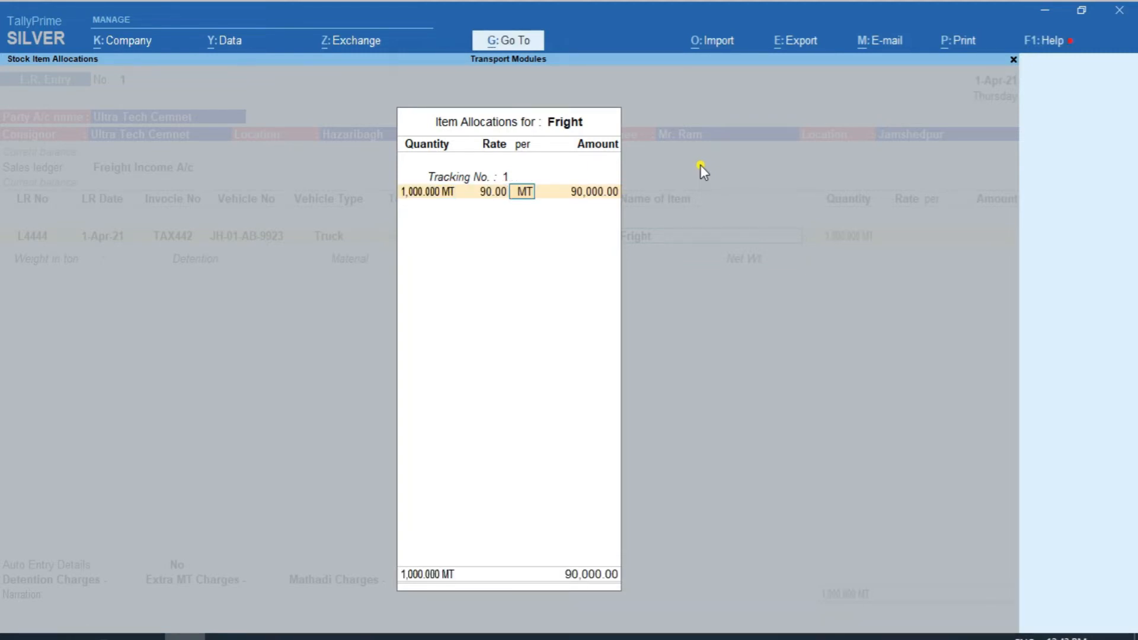
pyautogui.press('Return')
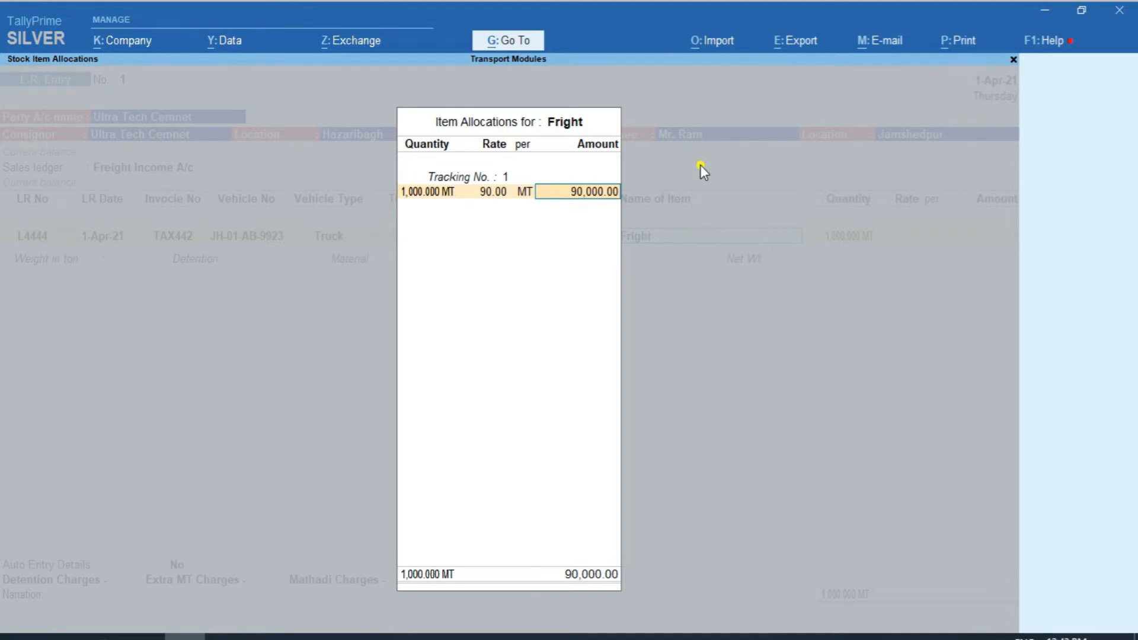
pyautogui.press('Return')
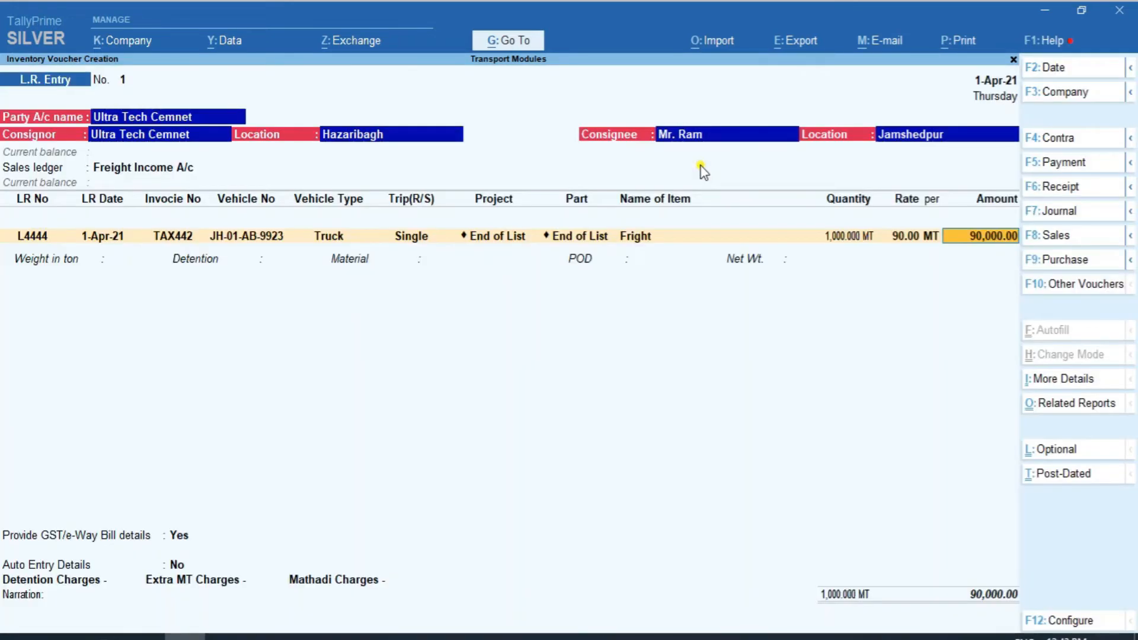
# Step: Enter a weight in ton of 1000 Mt and the material CEMENT for the Fright line, leaving detention, POD and net weight unfilled
pyautogui.press('Return')
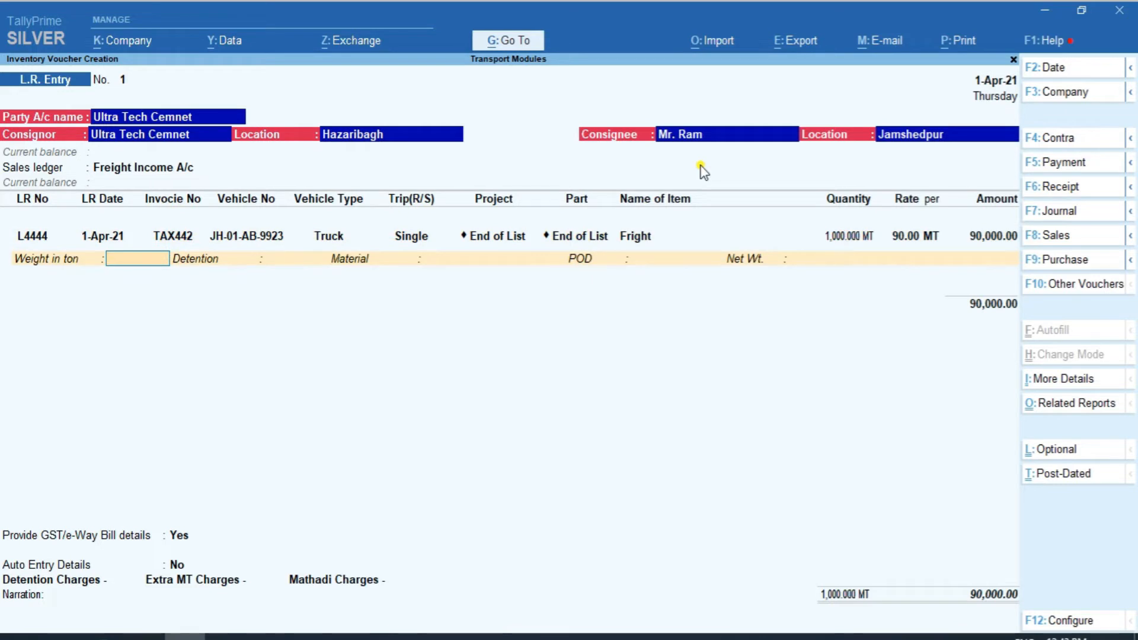
pyautogui.write('1000 Mt')
pyautogui.press('Return')
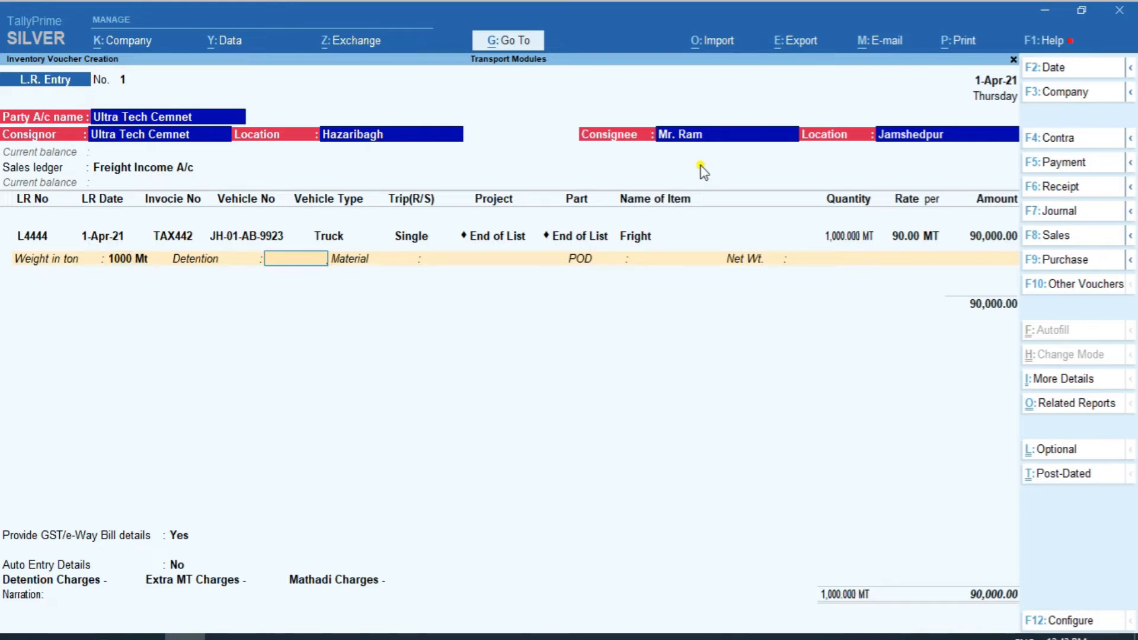
pyautogui.press('Return')
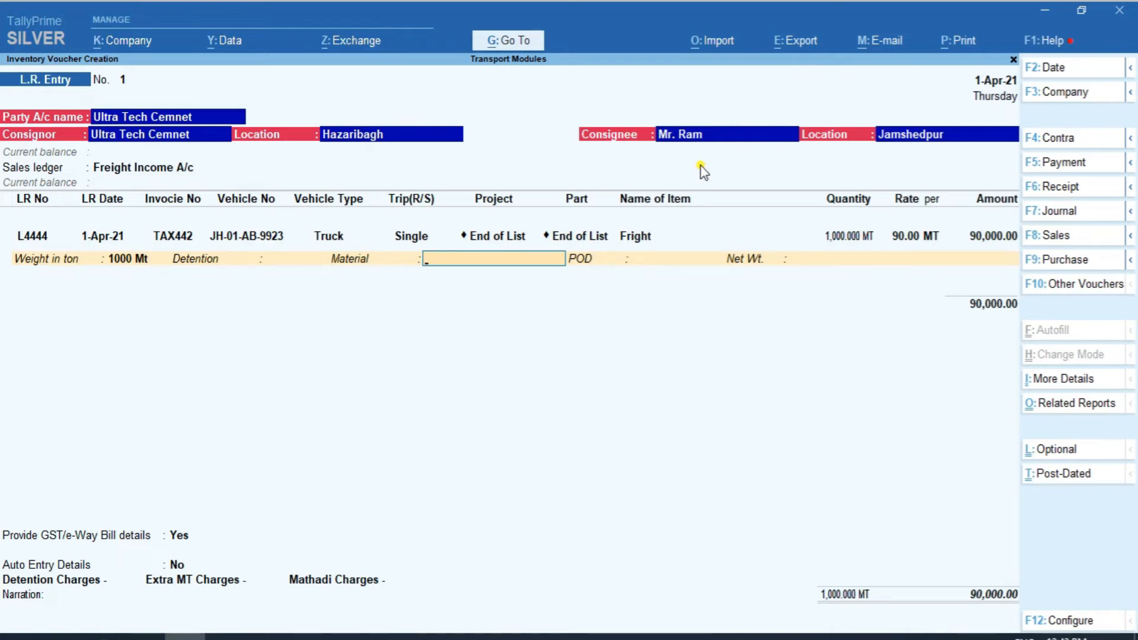
pyautogui.write('CEMENT')
pyautogui.press('Return')
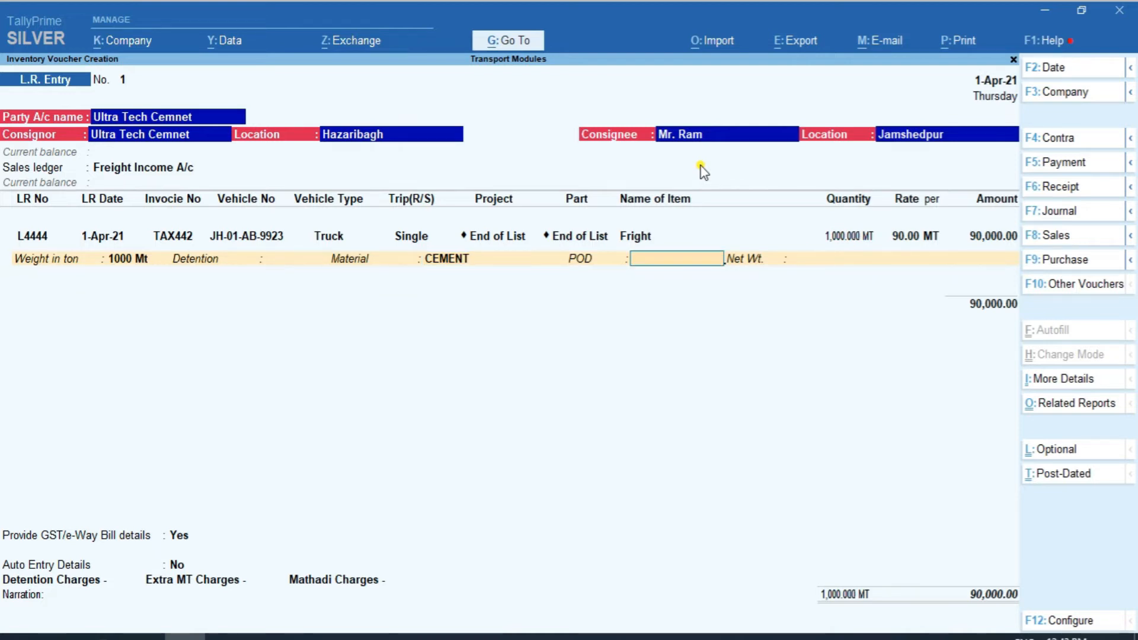
pyautogui.press('Return')
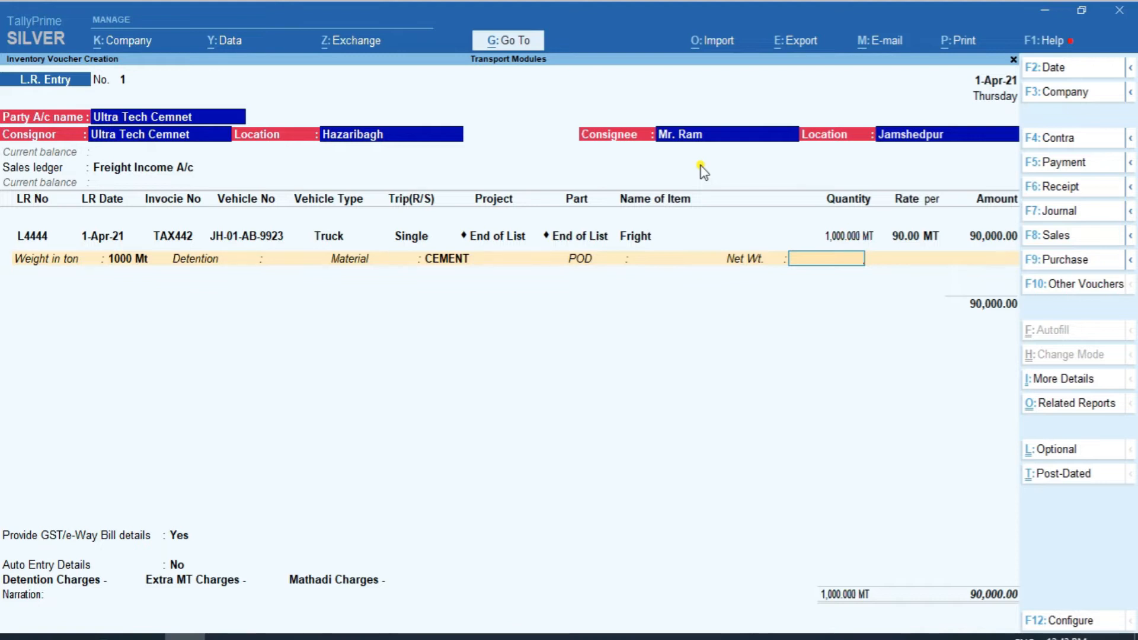
pyautogui.press('Return')
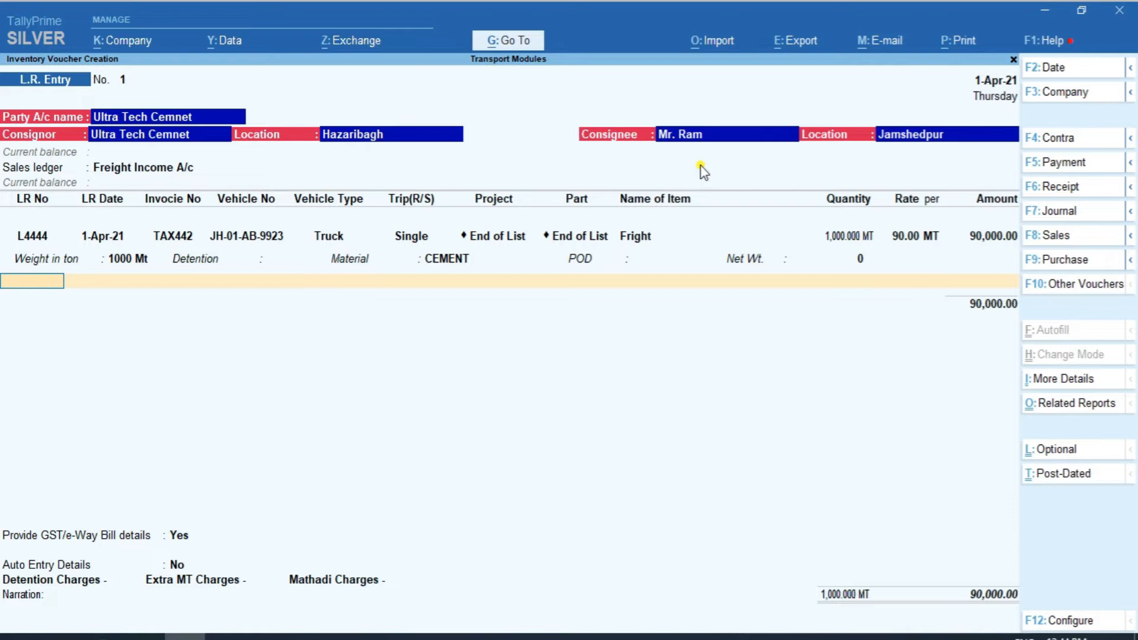
# Step: End the item and ledger entries of the voucher and set Provide GST/e-Way Bill details to No
pyautogui.press('Return')
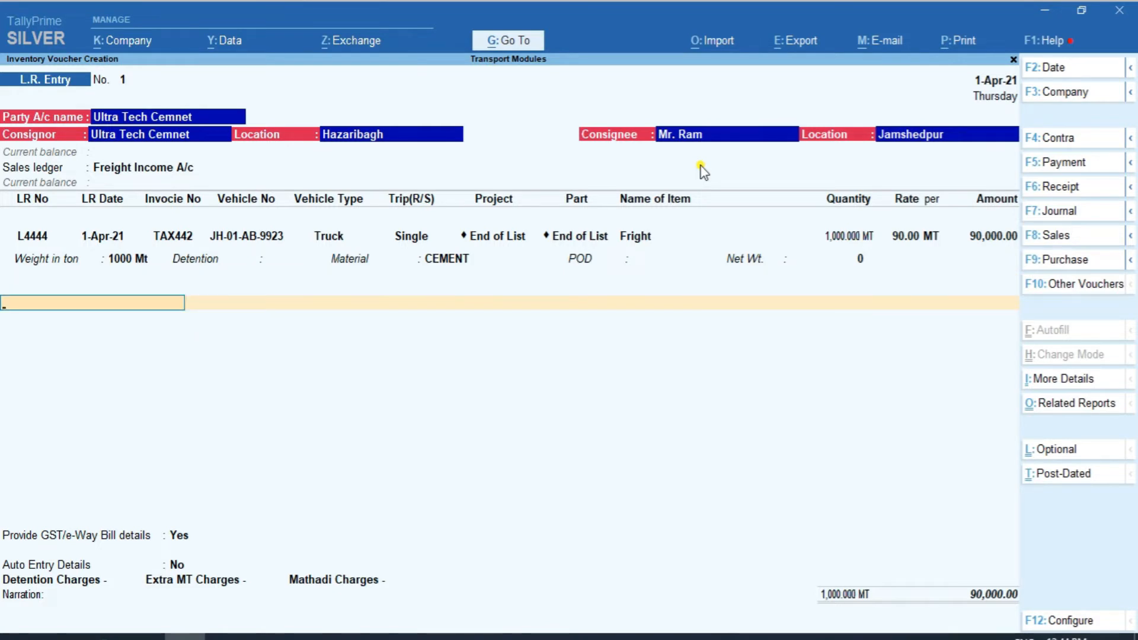
pyautogui.press('Return')
pyautogui.press('Up')
pyautogui.press('Return')
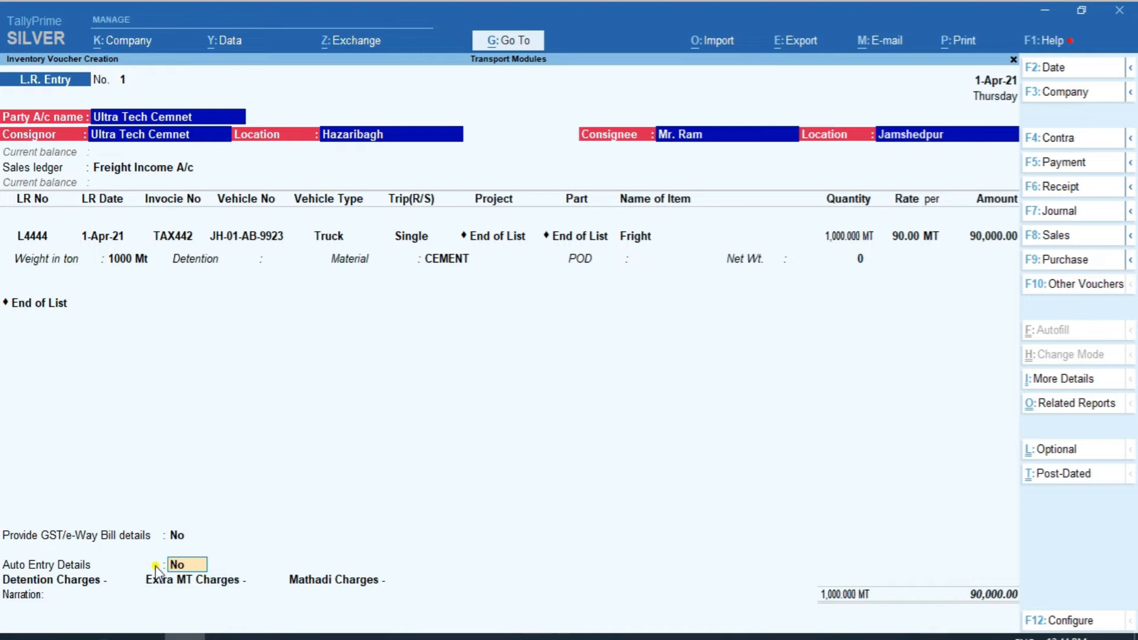
# Step: Enable Auto Entry Details and set the transporter to Hr Tranport with quantity 1,000 at a rate of 60, accepting the amount
pyautogui.write('Y')
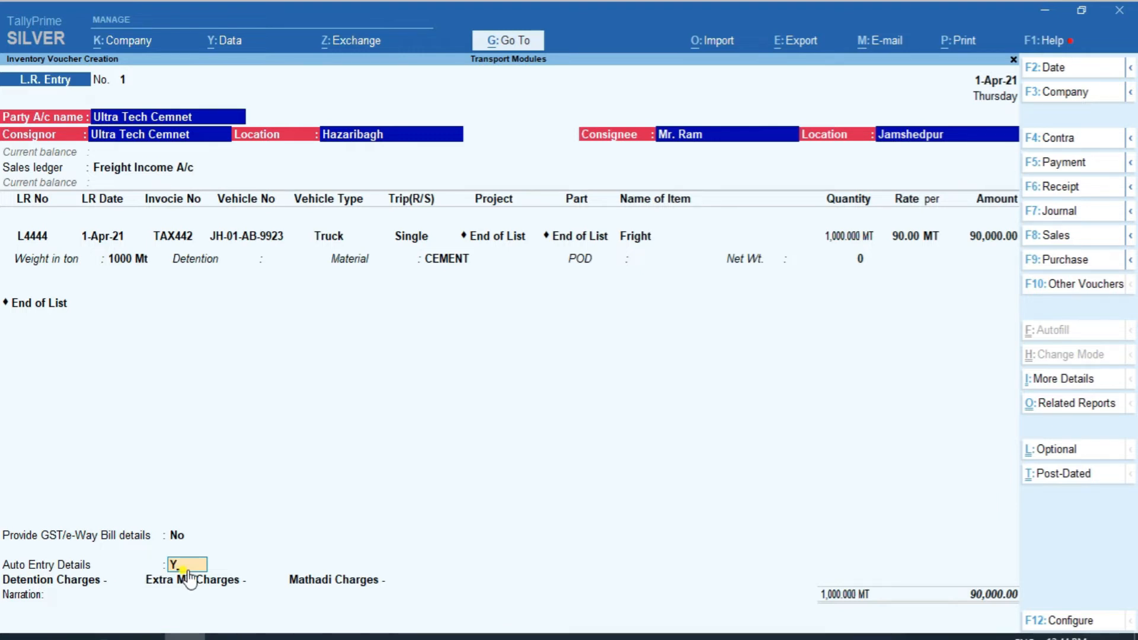
pyautogui.press('Return')
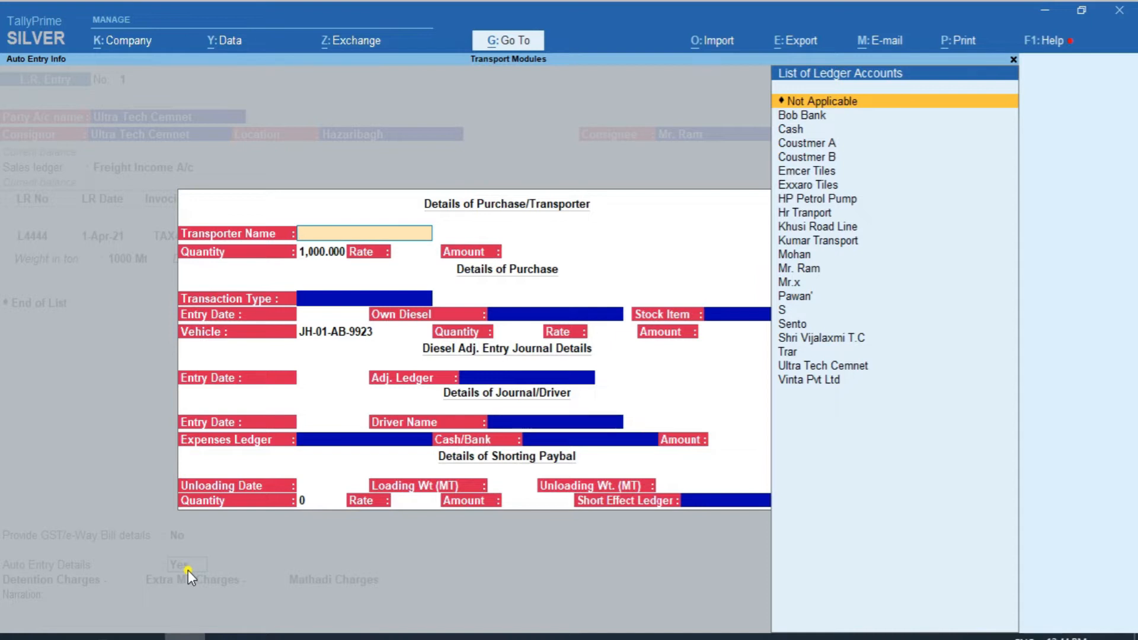
pyautogui.write('HR')
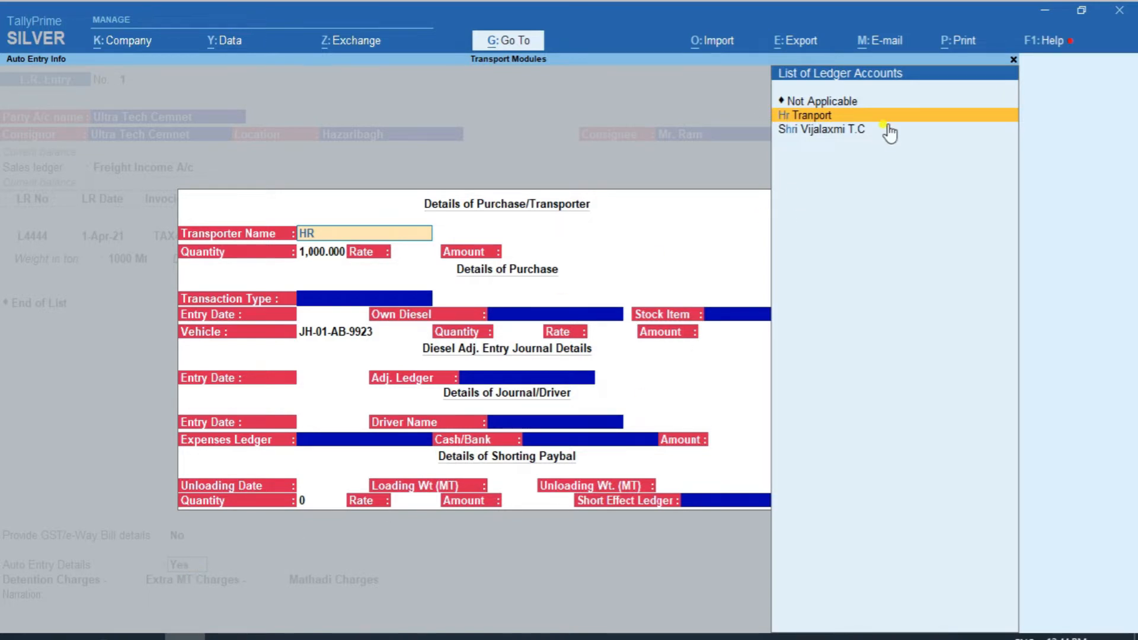
pyautogui.press('Return')
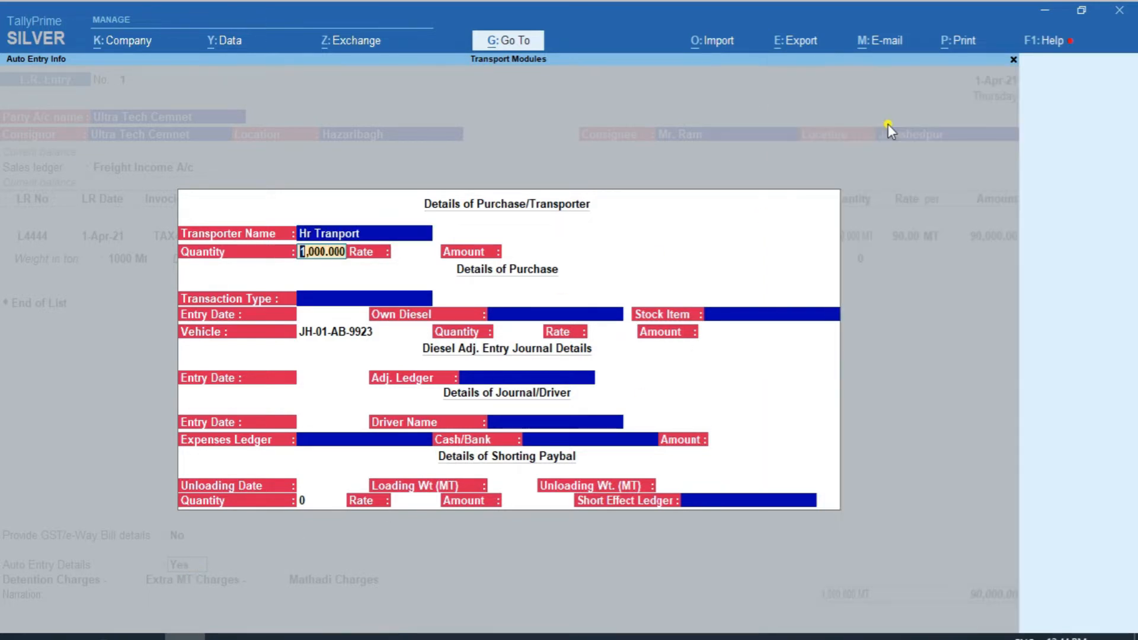
pyautogui.press('Return')
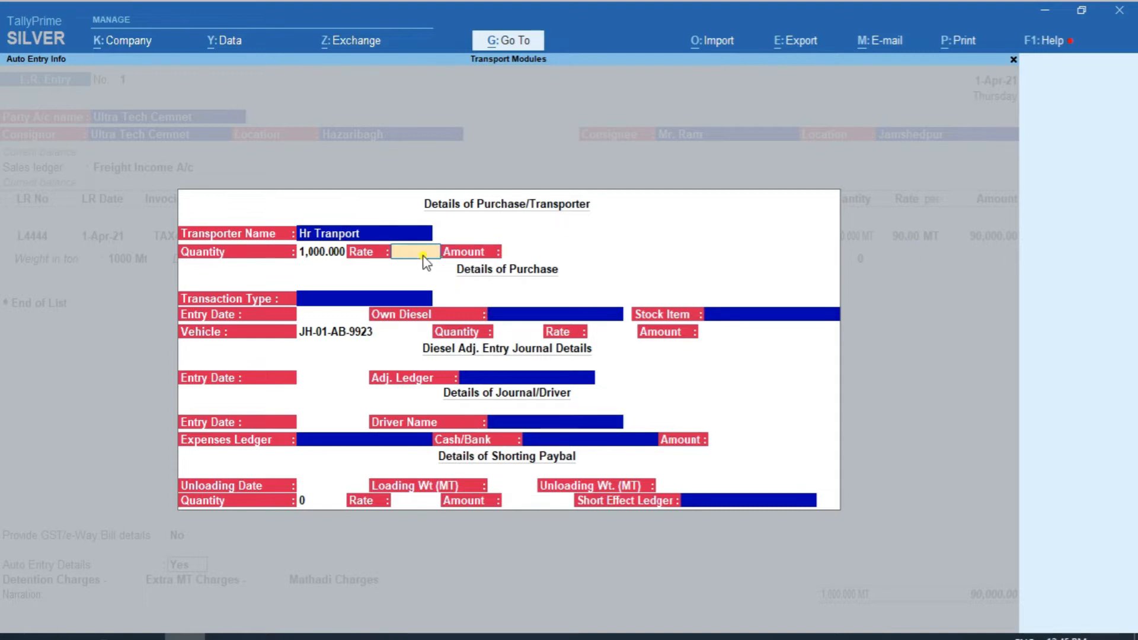
pyautogui.write('60')
pyautogui.press('Return')
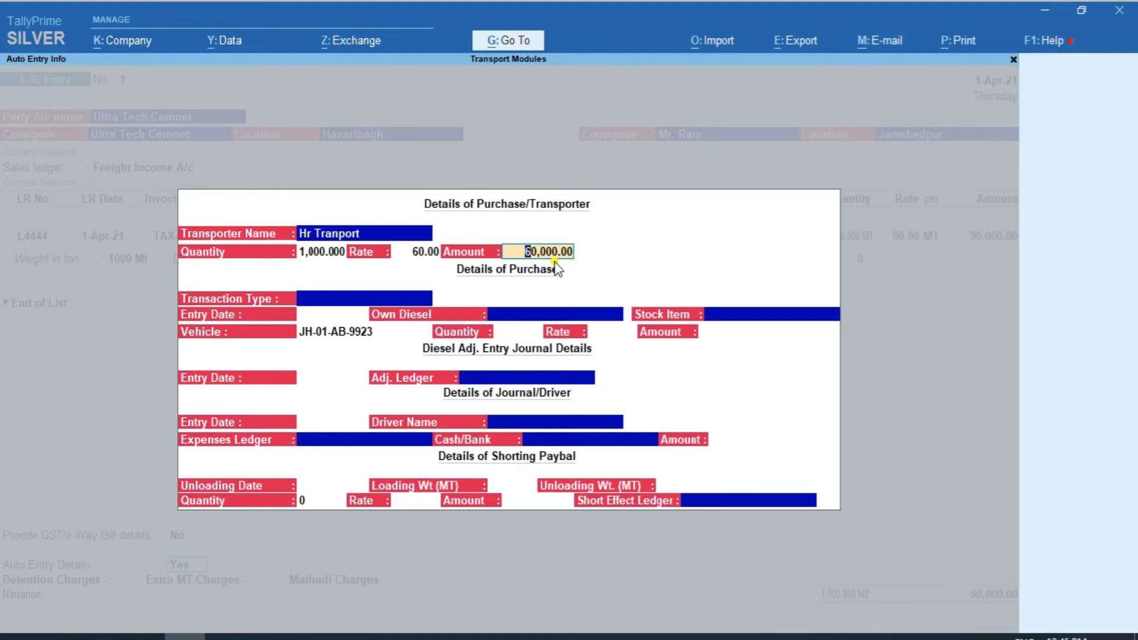
pyautogui.press('Return')
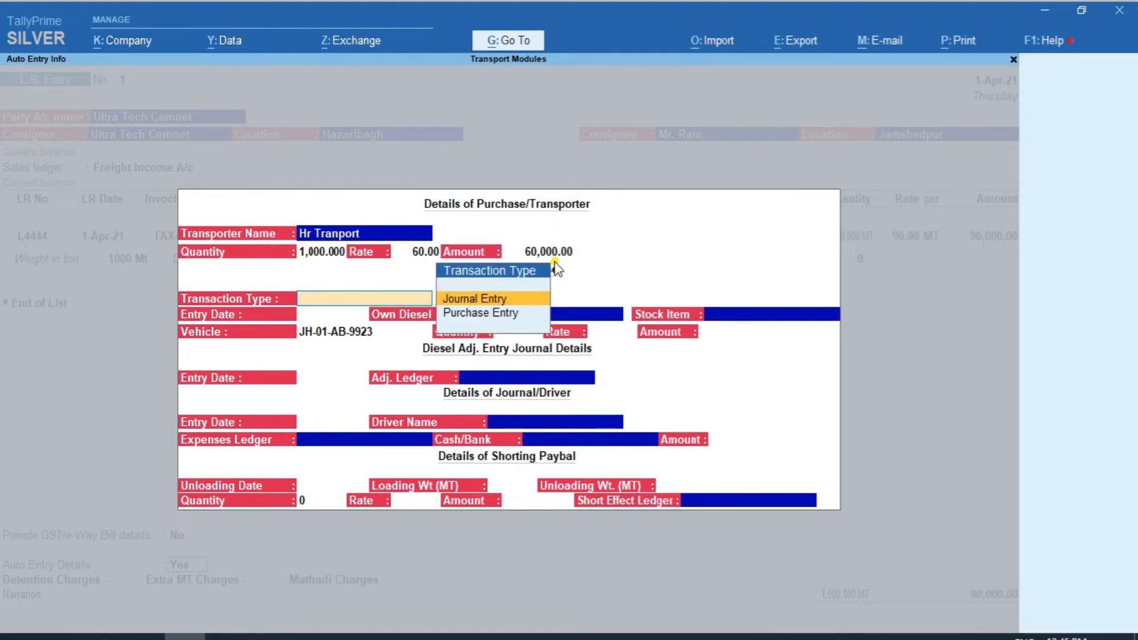
# Step: Set the purchase details to Purchase Entry dated 1-Apr-21, with HP Petrol Pump for own diesel and stock item Desial
pyautogui.press('Down')
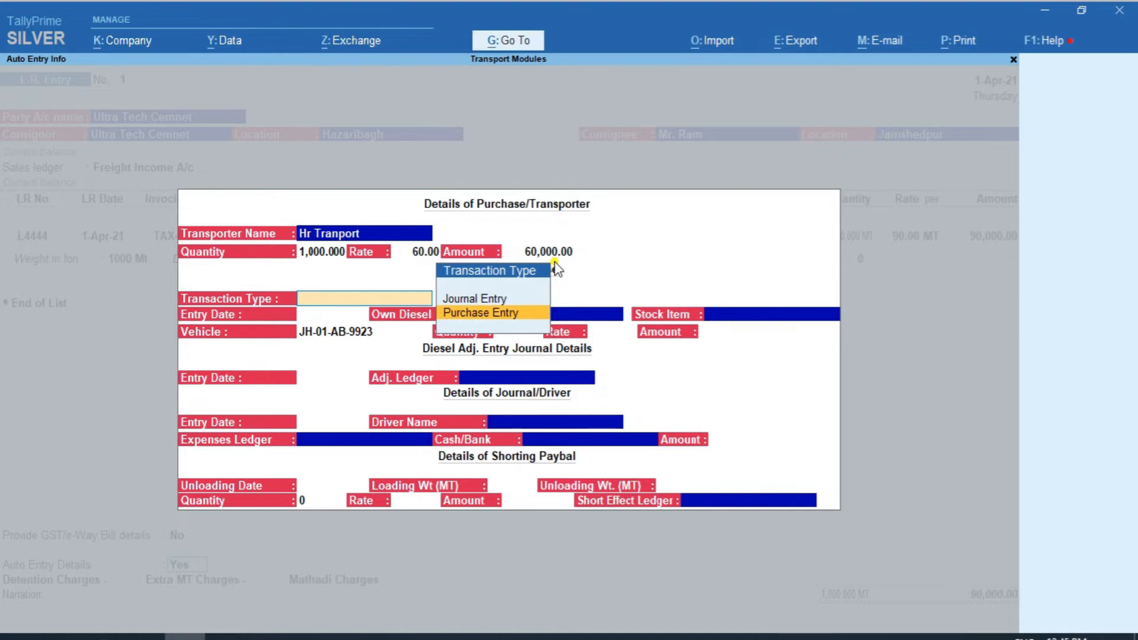
pyautogui.press('Return')
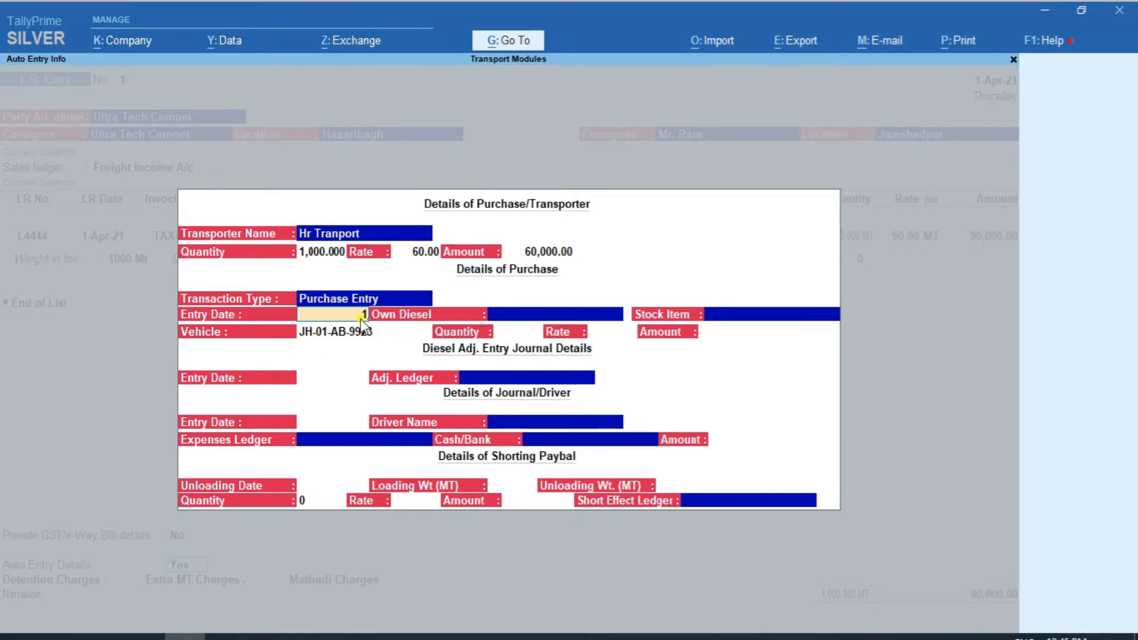
pyautogui.press('Return')
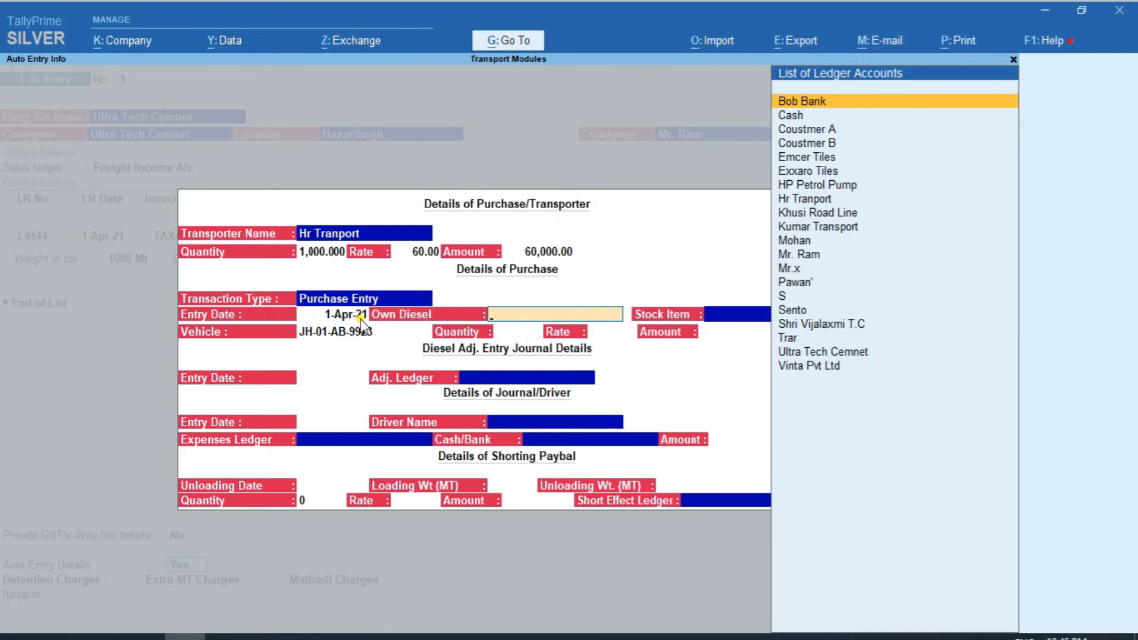
pyautogui.write('HP')
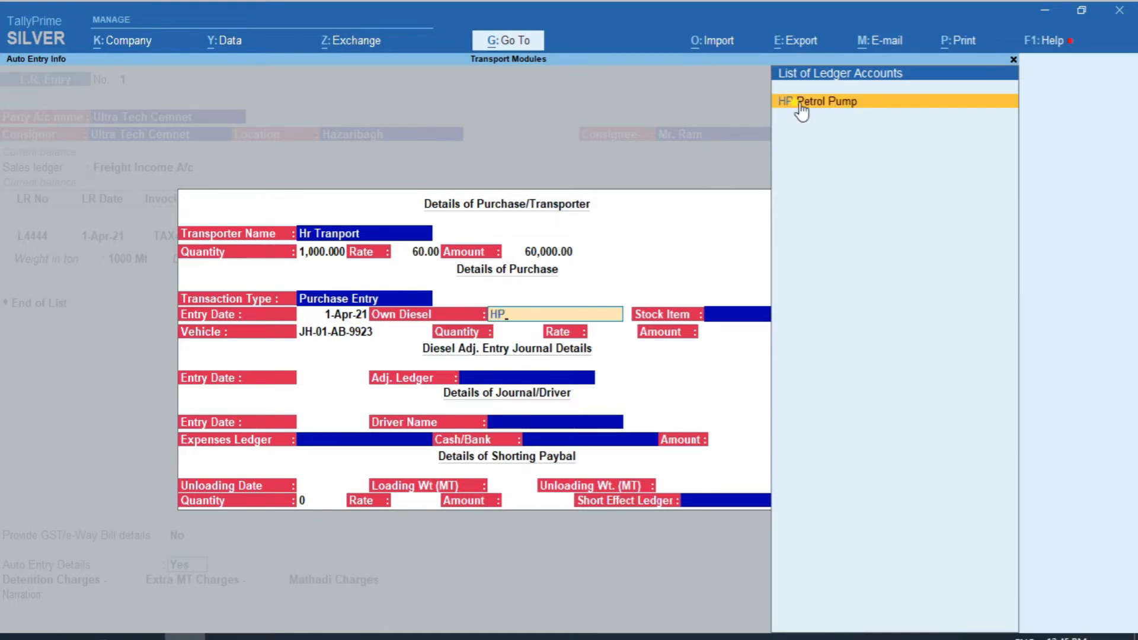
pyautogui.click(849, 106)
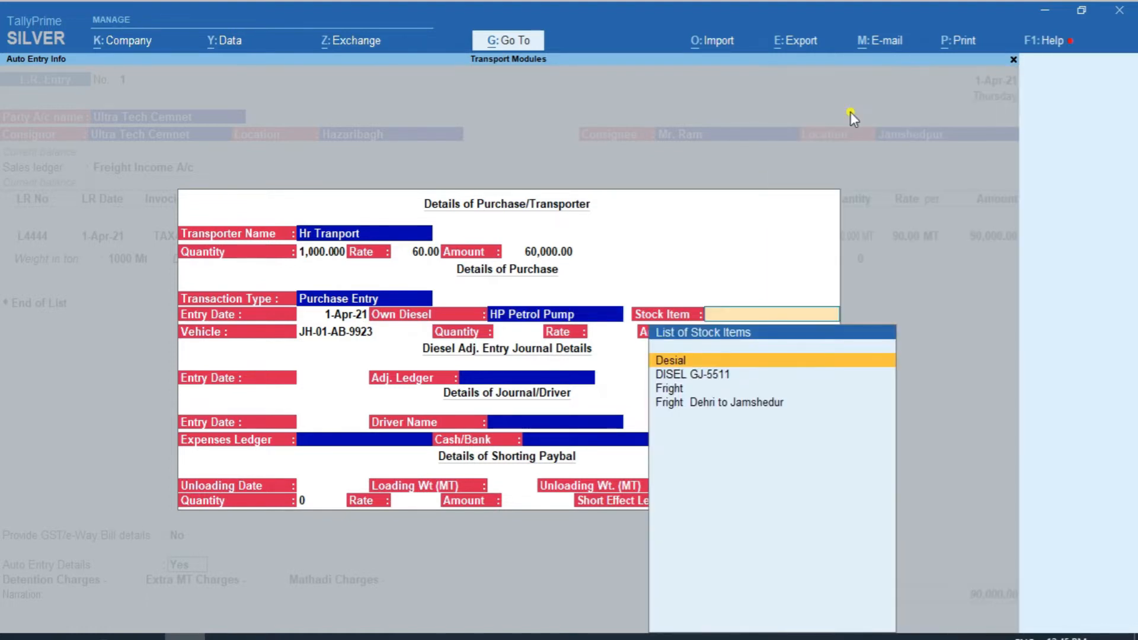
pyautogui.press('Return')
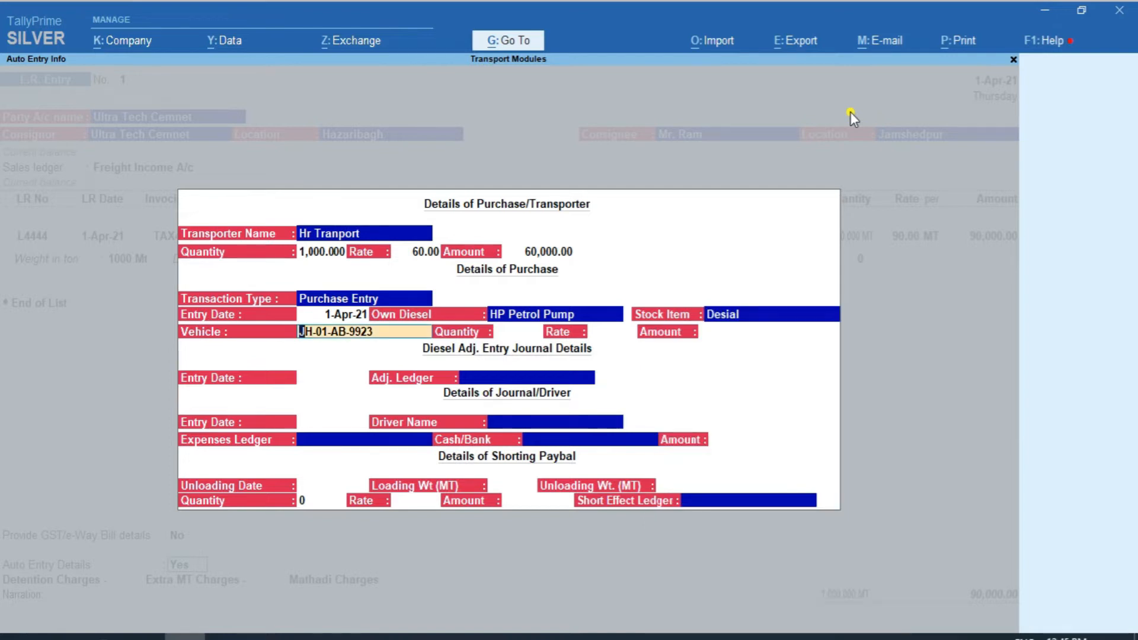
pyautogui.press('Up')
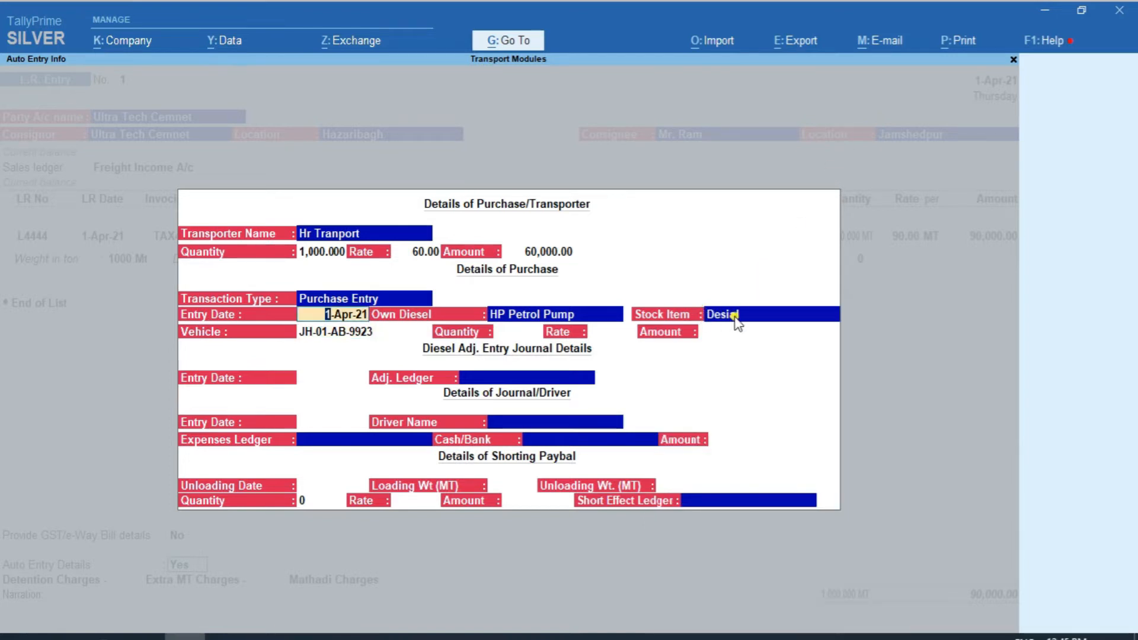
pyautogui.press('Return')
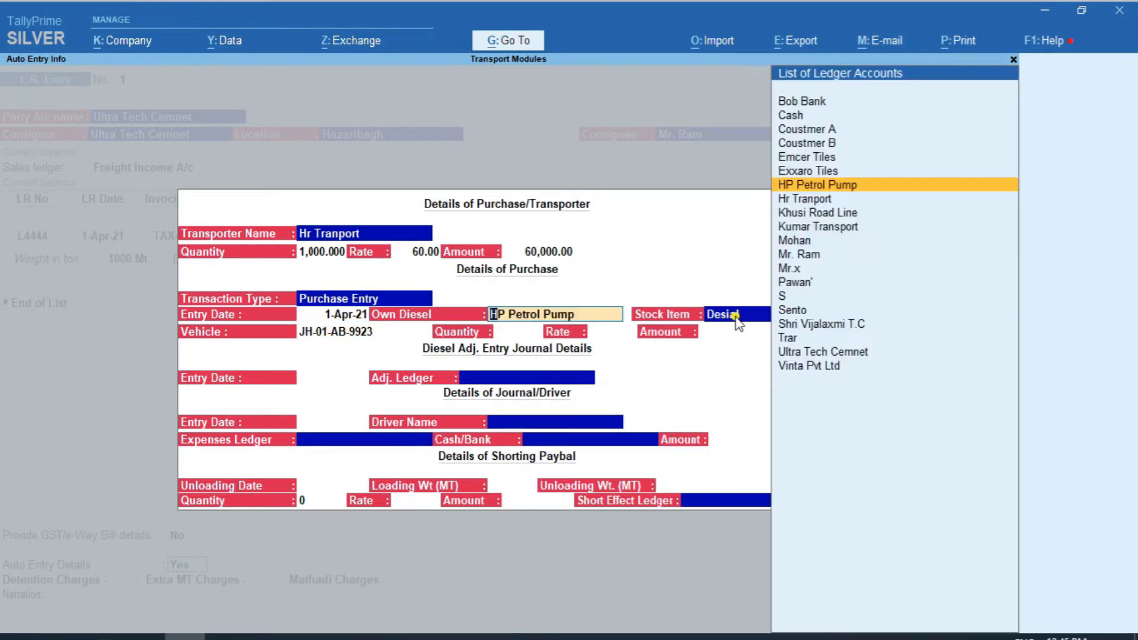
pyautogui.press('Return')
pyautogui.press('Return')
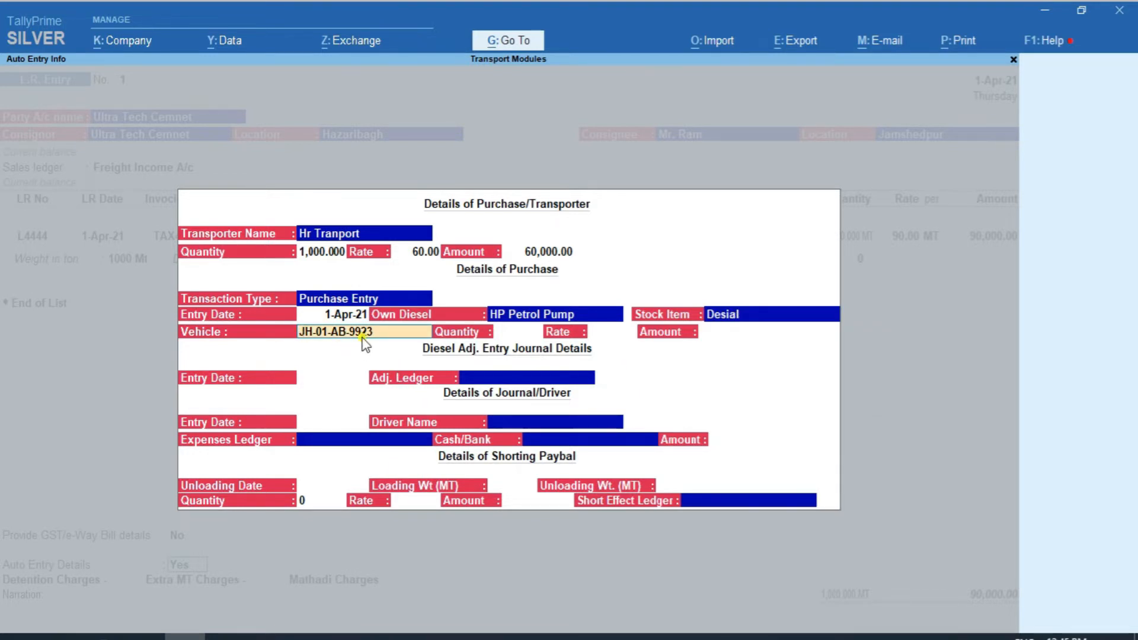
# Step: Keep the purchase vehicle and enter a diesel quantity of 10 at a rate of 101, accepting the amount
pyautogui.press('Return')
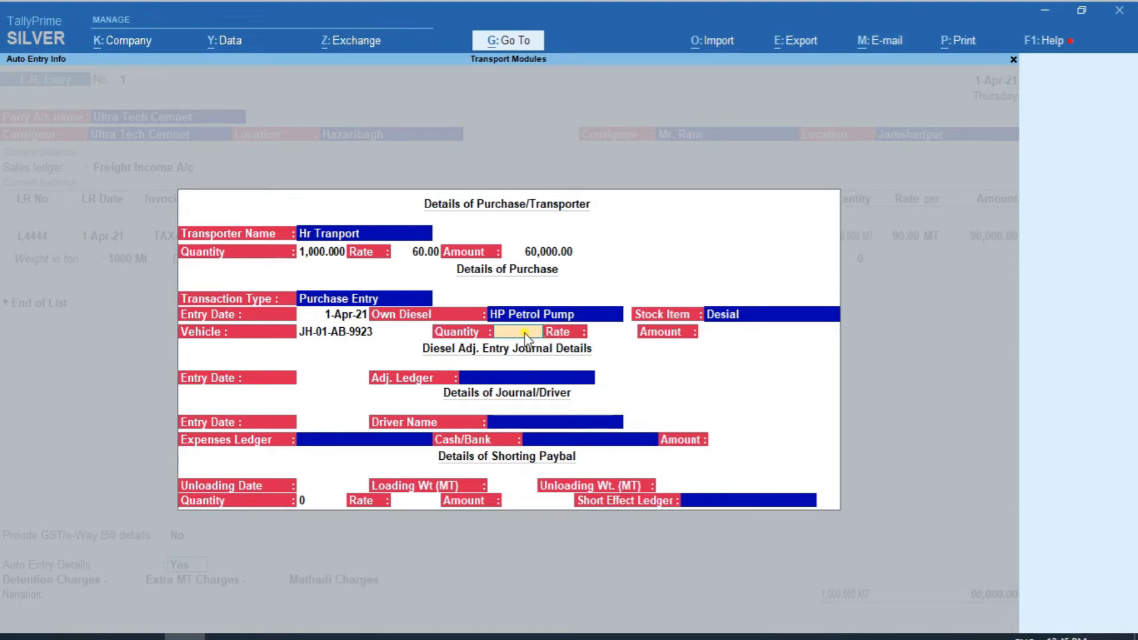
pyautogui.write('10')
pyautogui.press('Return')
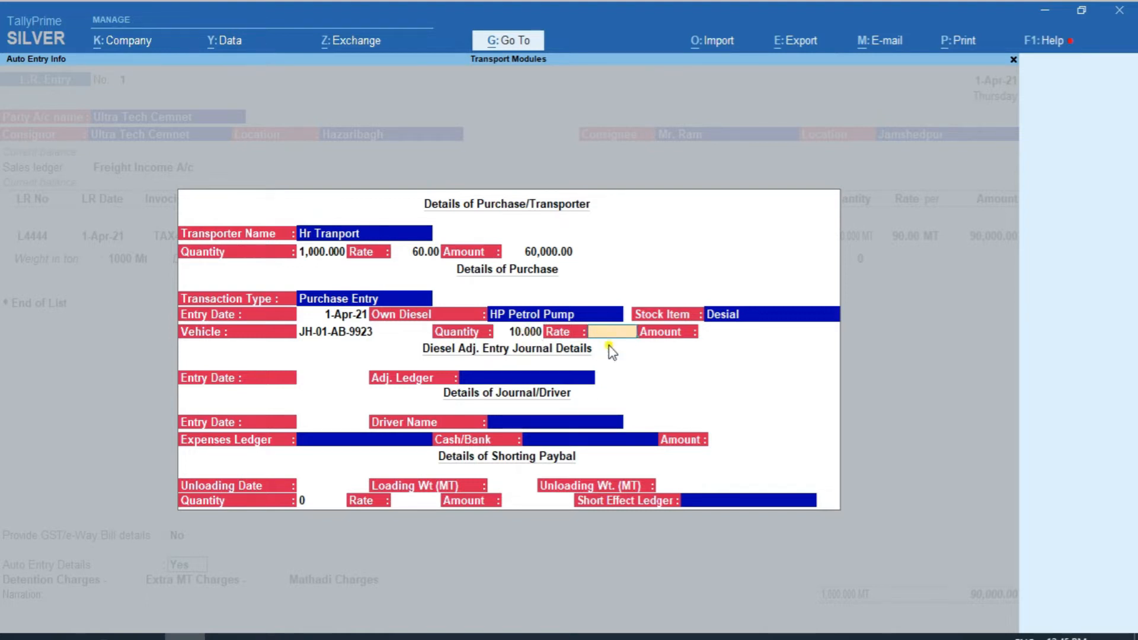
pyautogui.write('101')
pyautogui.press('Return')
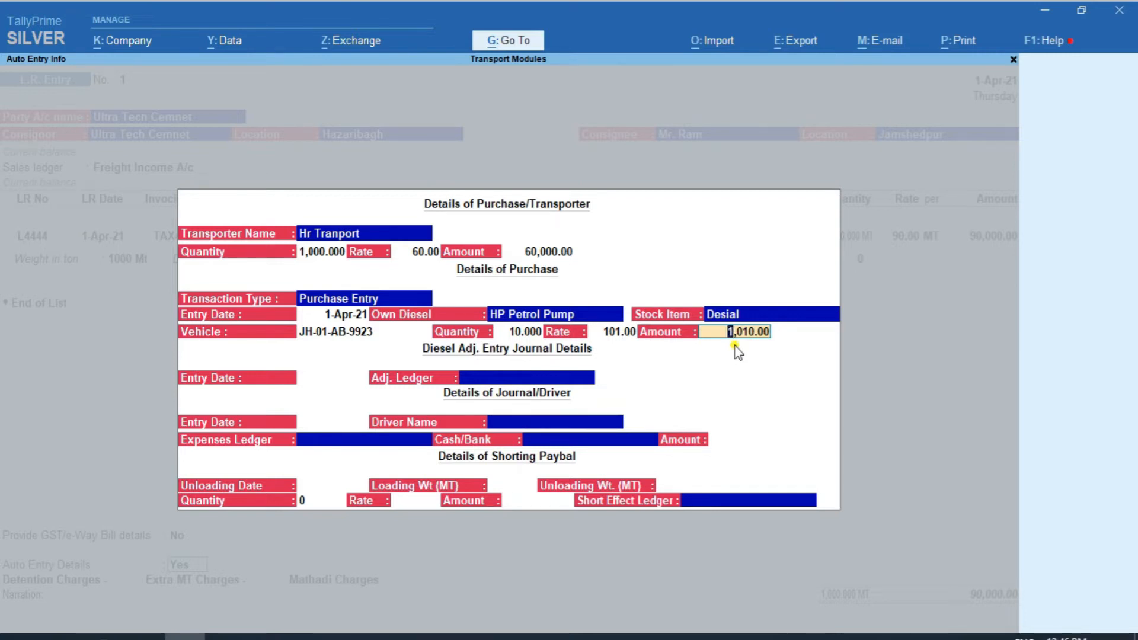
pyautogui.press('Return')
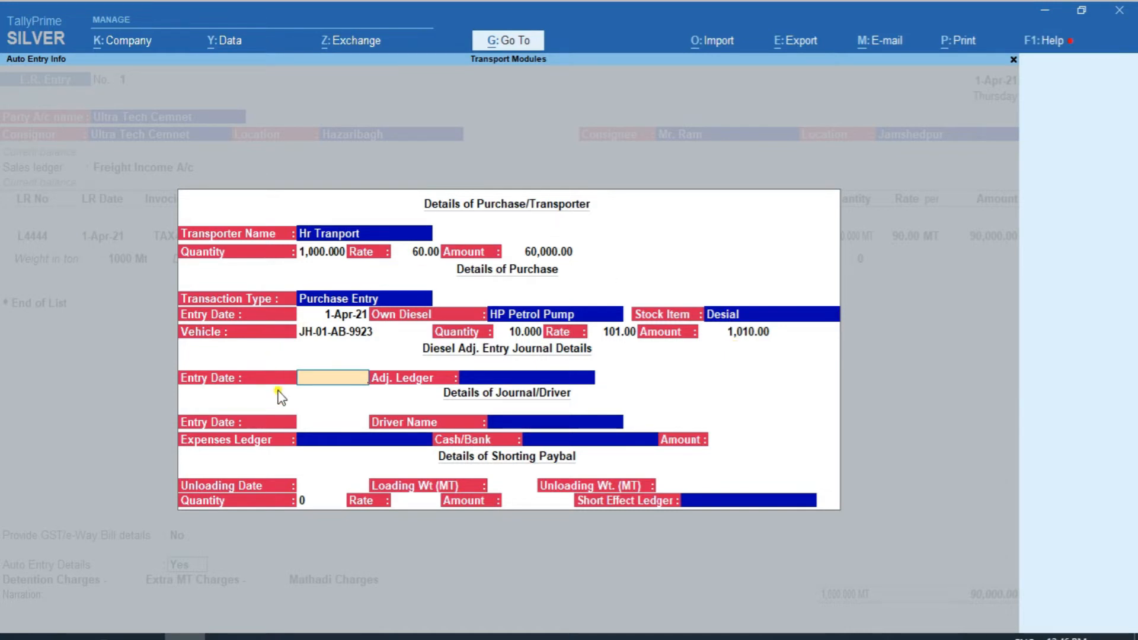
# Step: Date the diesel adjustment journal entry 1-Apr-21 and assign Cash as its adjustment ledger
pyautogui.write('1-')
pyautogui.press('Return')
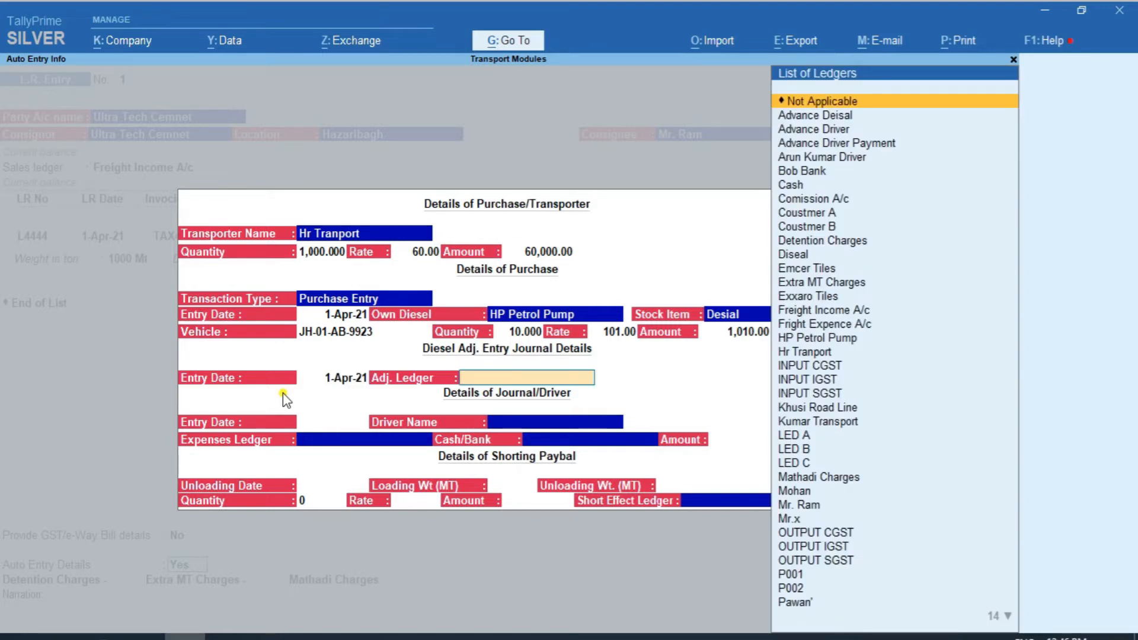
pyautogui.write('CASH')
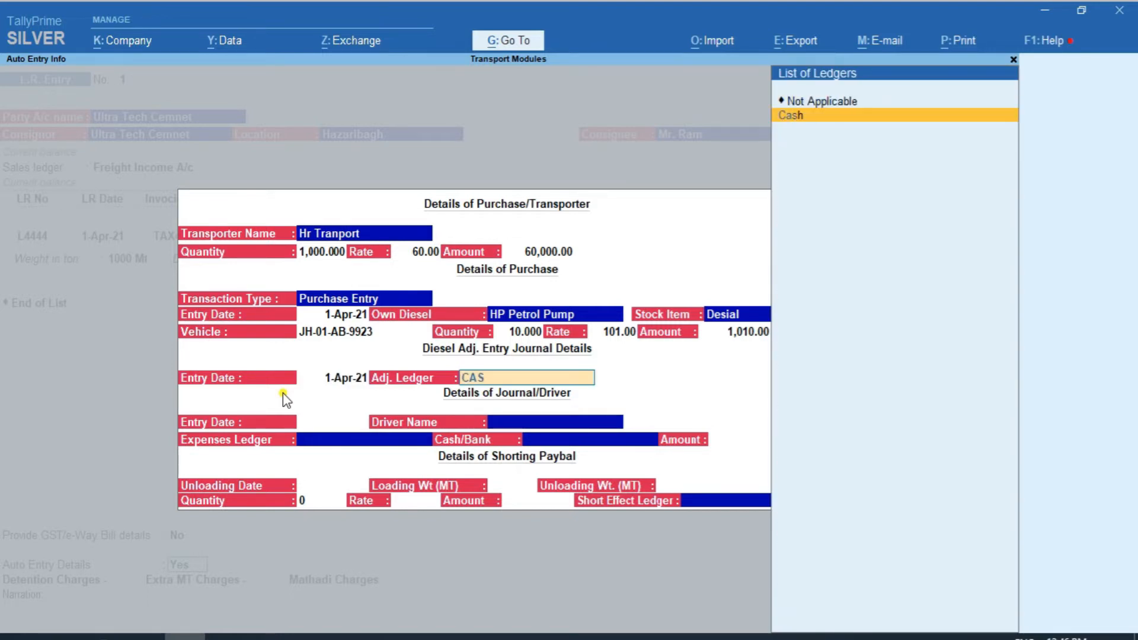
pyautogui.press('Return')
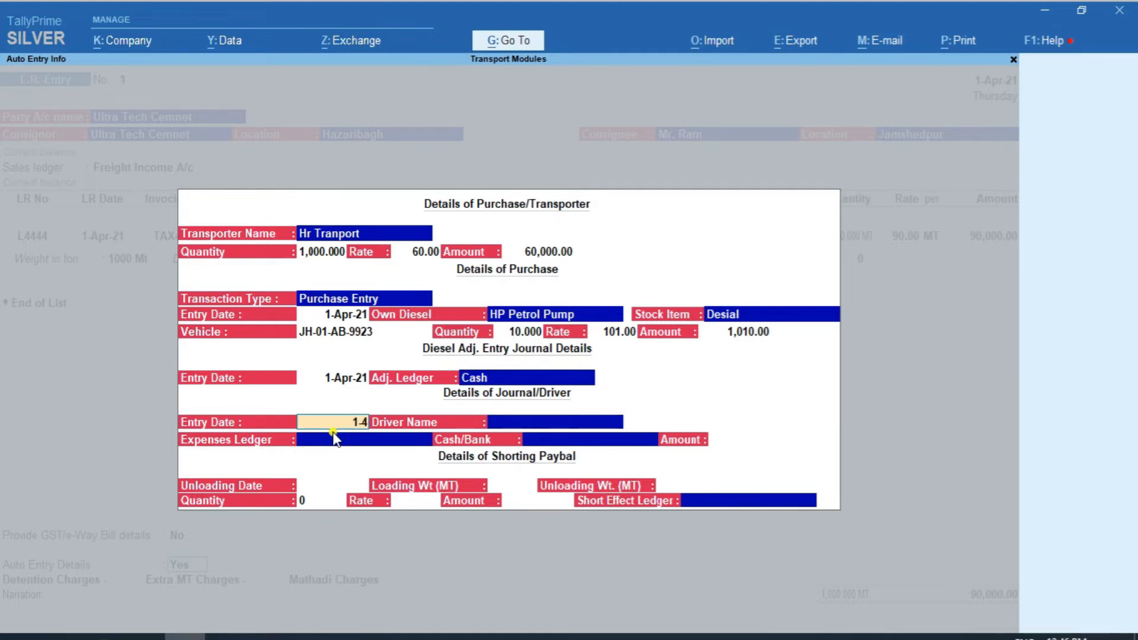
# Step: Date the driver journal entry 1-Apr-21 and select the driver's ledger as the driver name
pyautogui.press('Return')
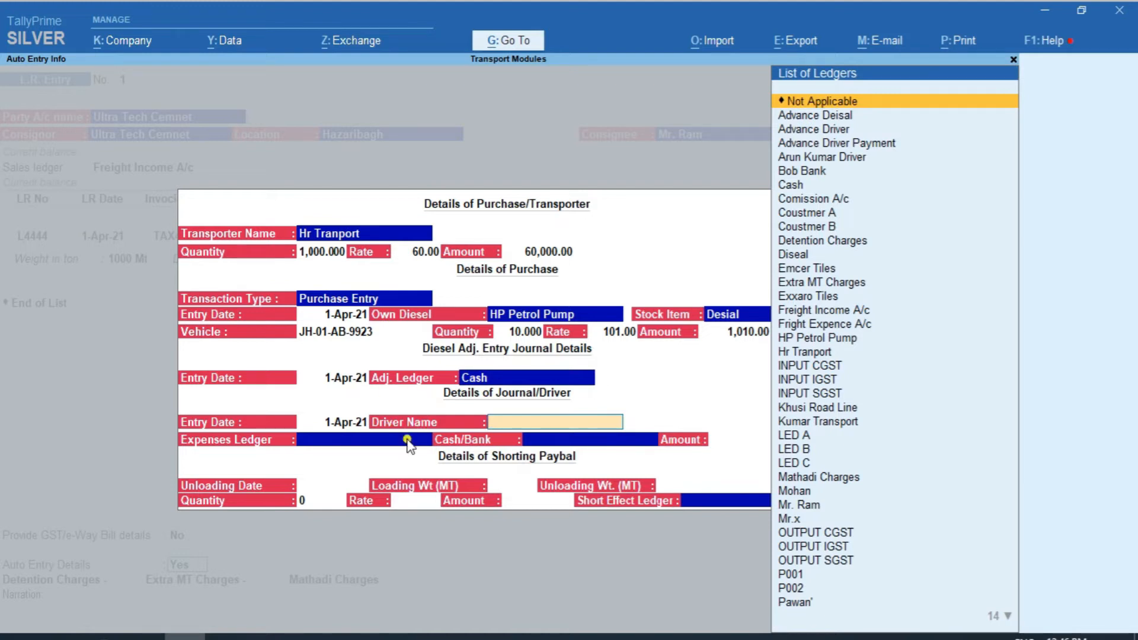
pyautogui.write('AR')
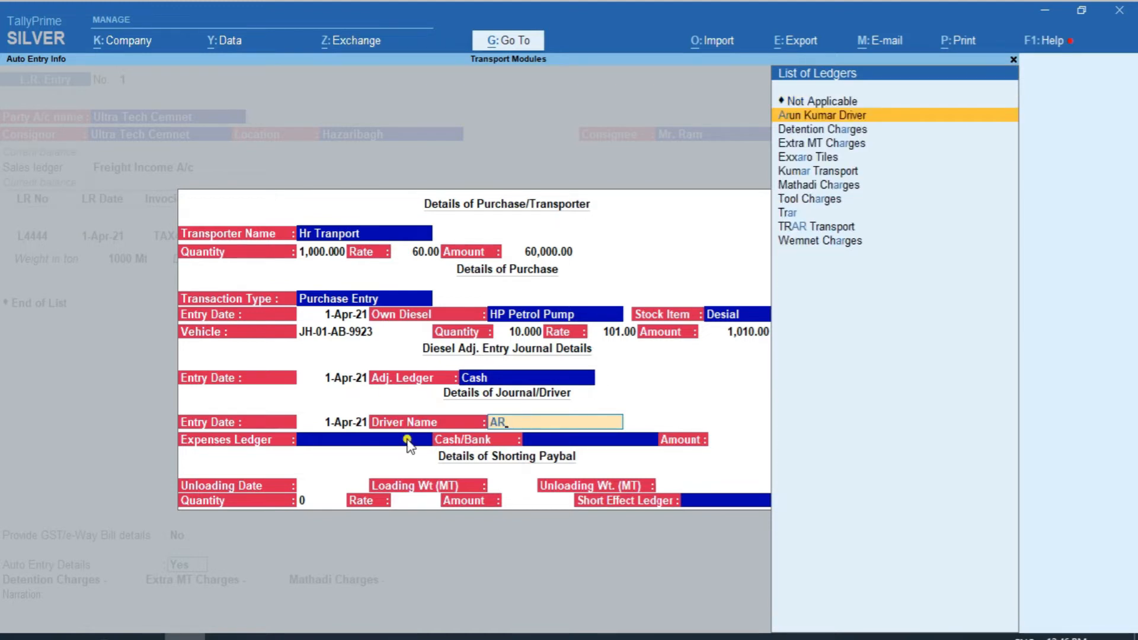
pyautogui.write('I')
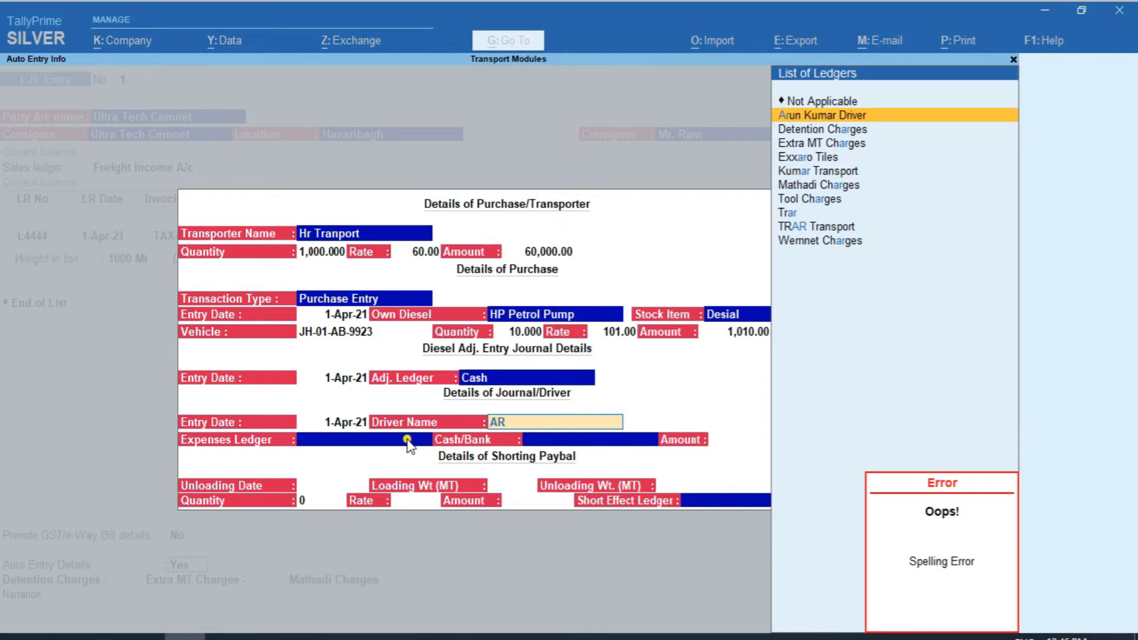
pyautogui.write('UN')
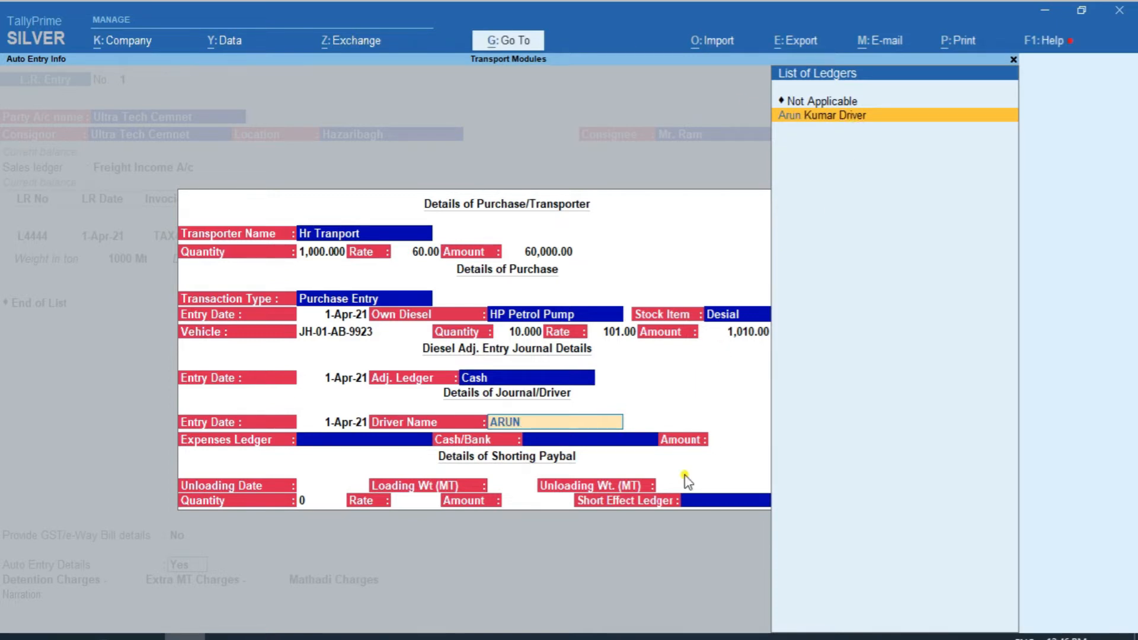
pyautogui.press('Return')
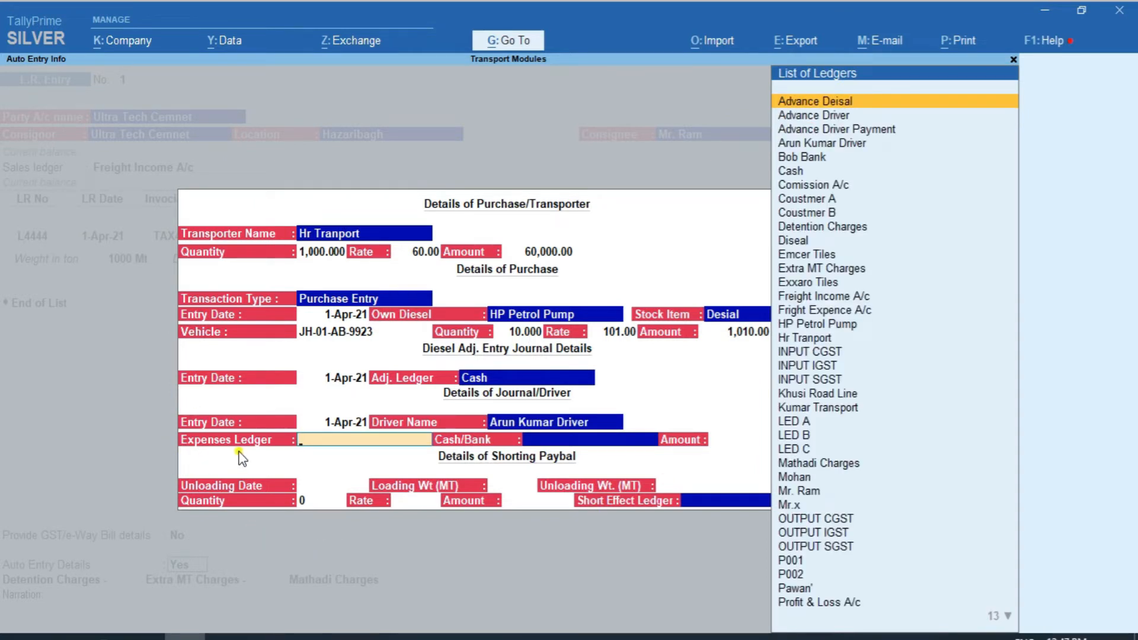
# Step: Set the driver entry's expenses ledger to Advance Driver Payment, paid from Cash, with an amount of 2,000
pyautogui.write('ADVA')
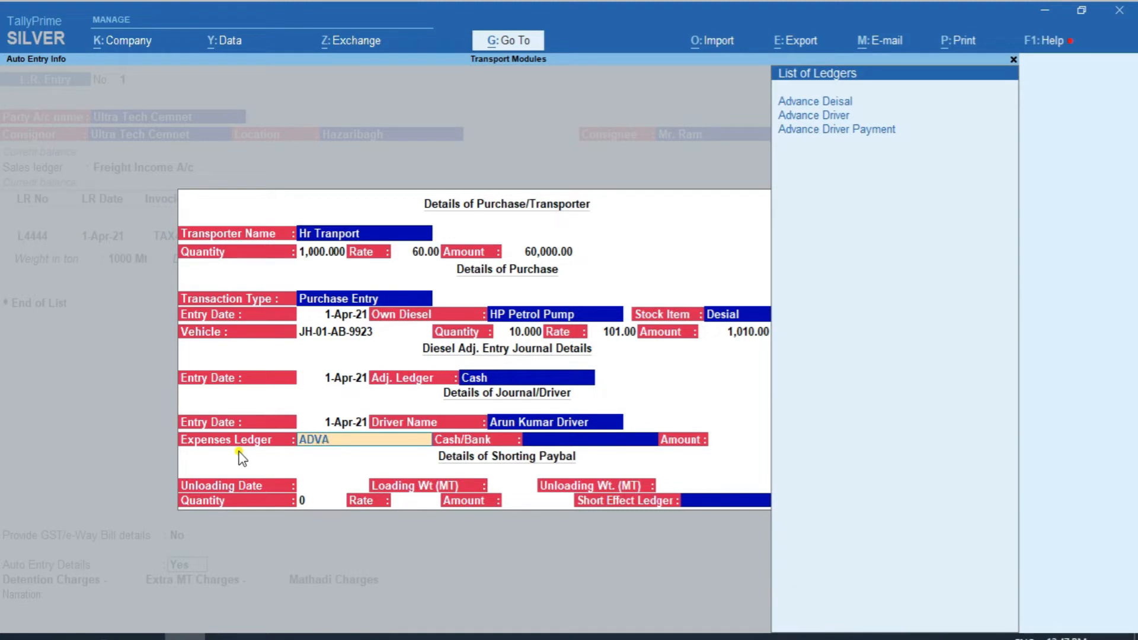
pyautogui.press('Down')
pyautogui.press('Down')
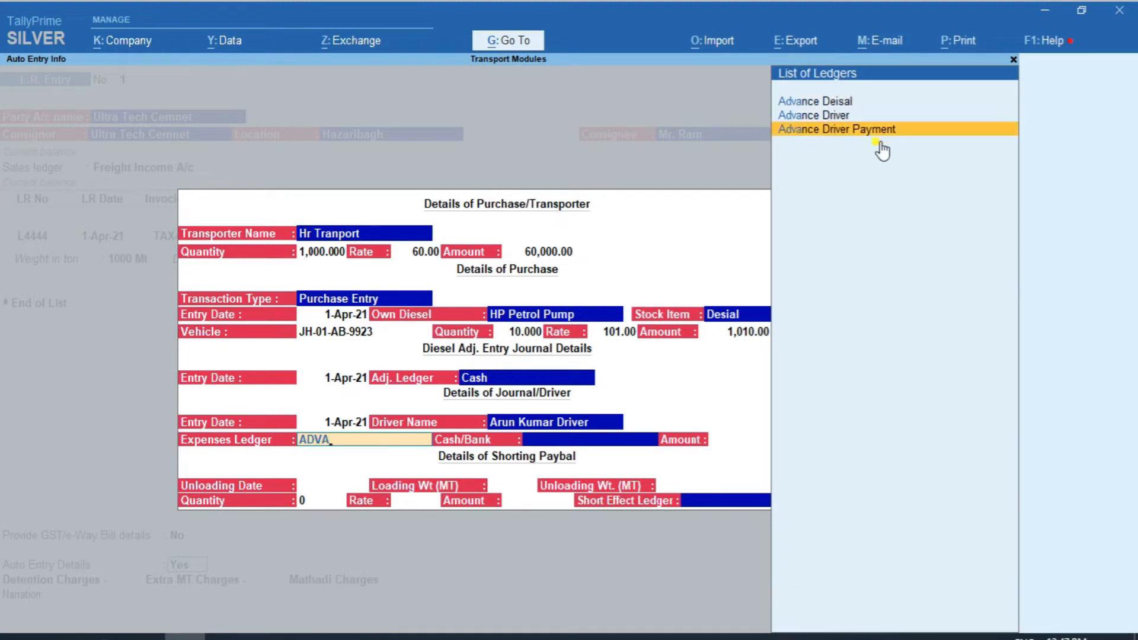
pyautogui.press('Return')
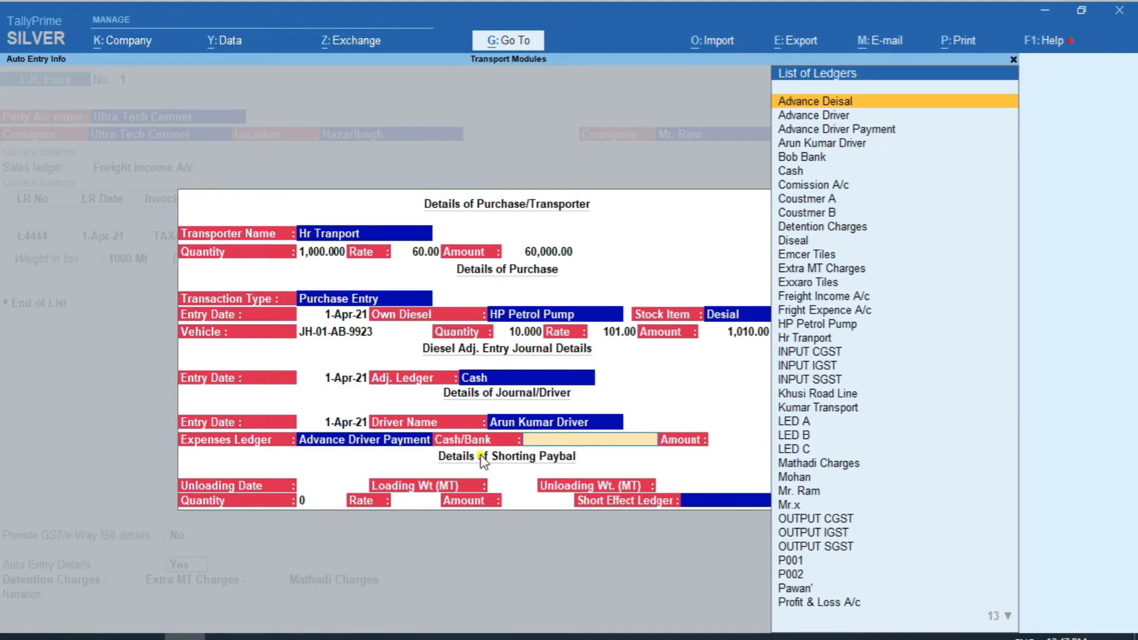
pyautogui.write('cash')
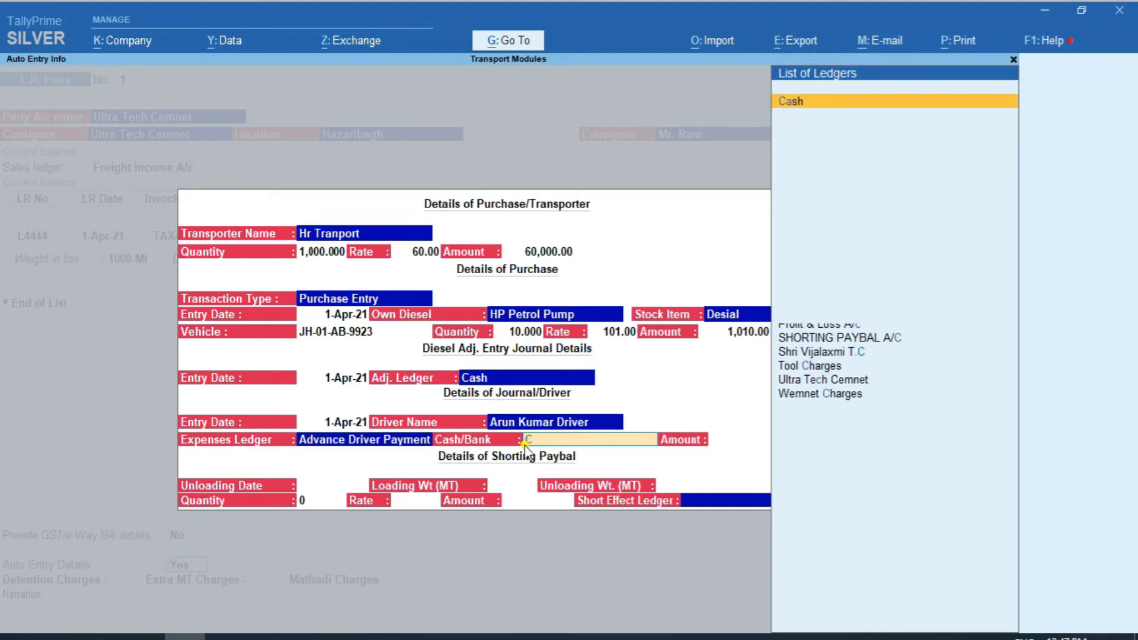
pyautogui.press('Return')
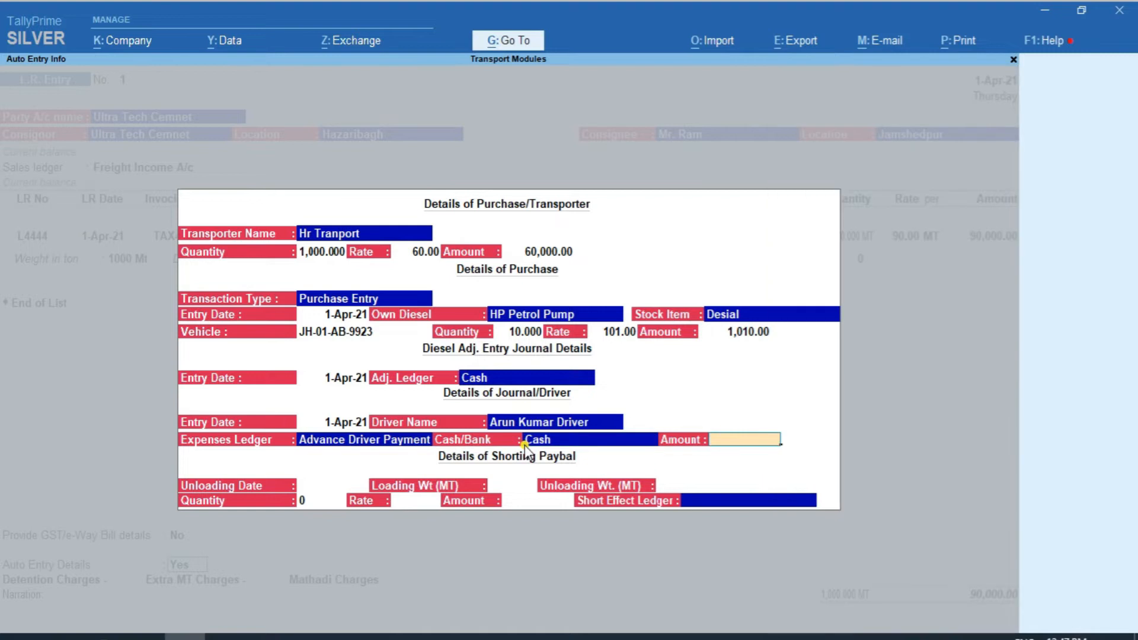
pyautogui.write('2000')
pyautogui.press('Return')
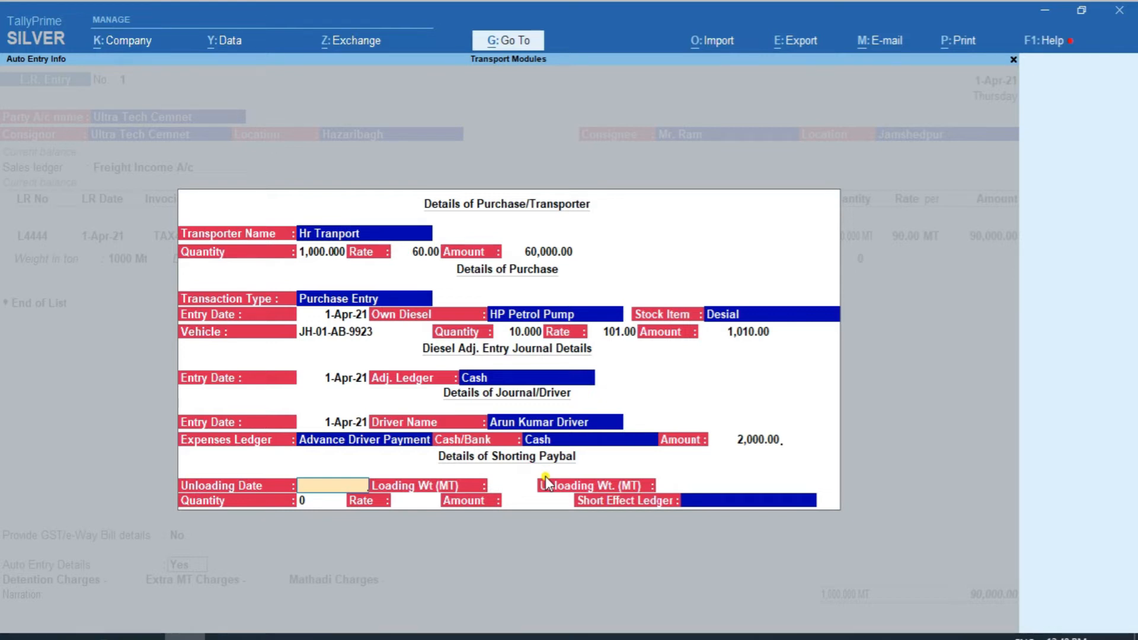
# Step: Accept the auto entry details with the shorting section blank and save the L.R. Entry without sending its details for e-Way Bill generation
pyautogui.hotkey('ctrl', 'a')
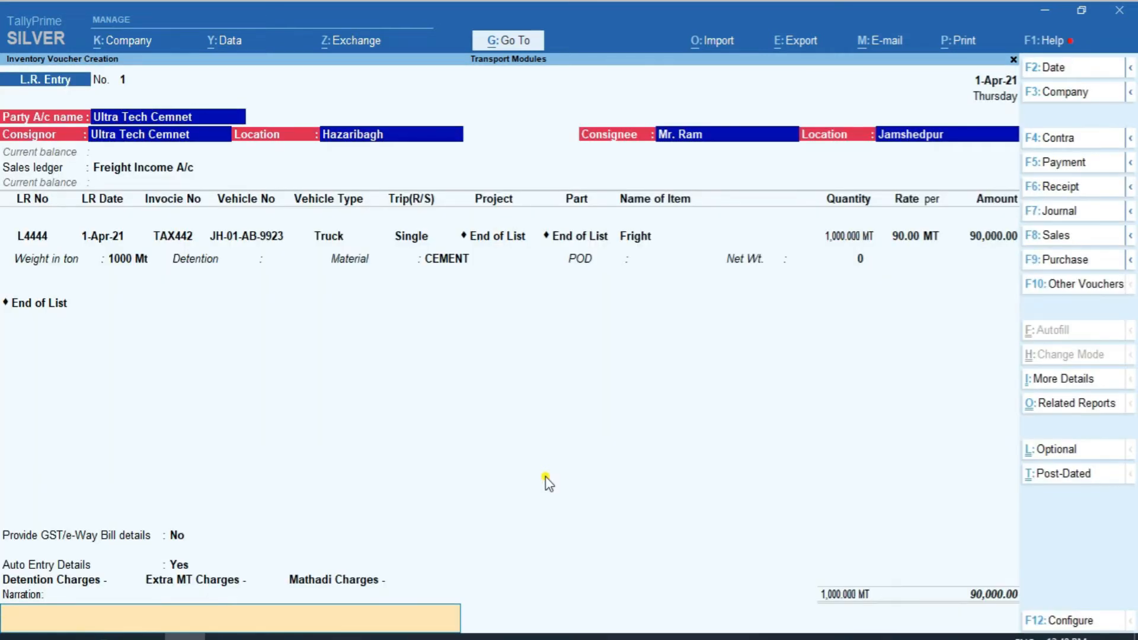
pyautogui.press('Return')
pyautogui.press('Return')
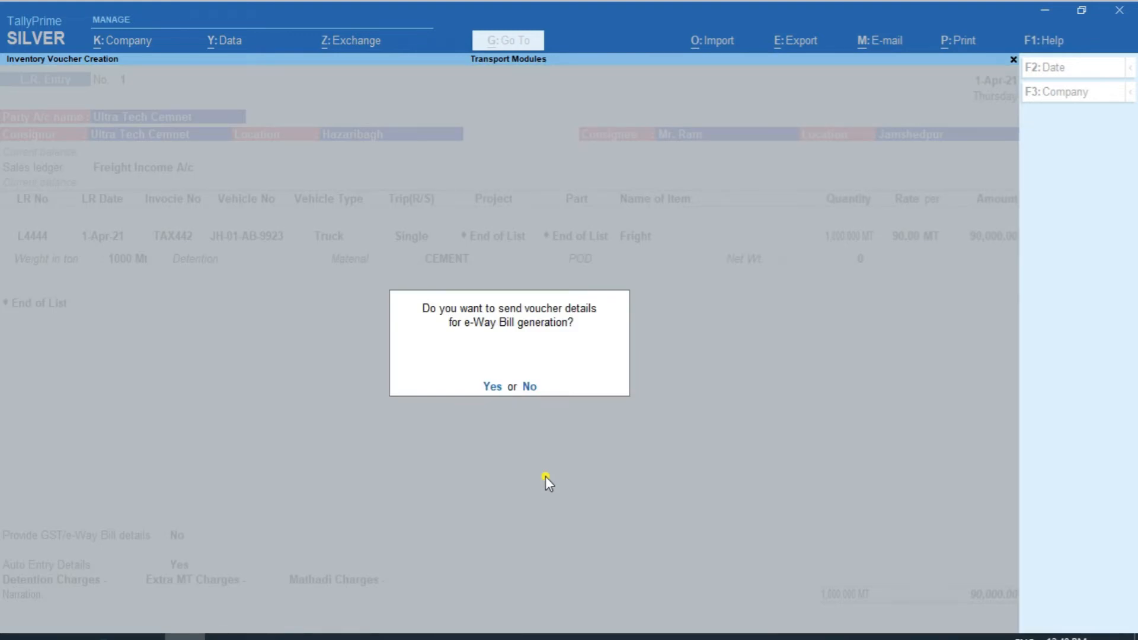
pyautogui.press('n')
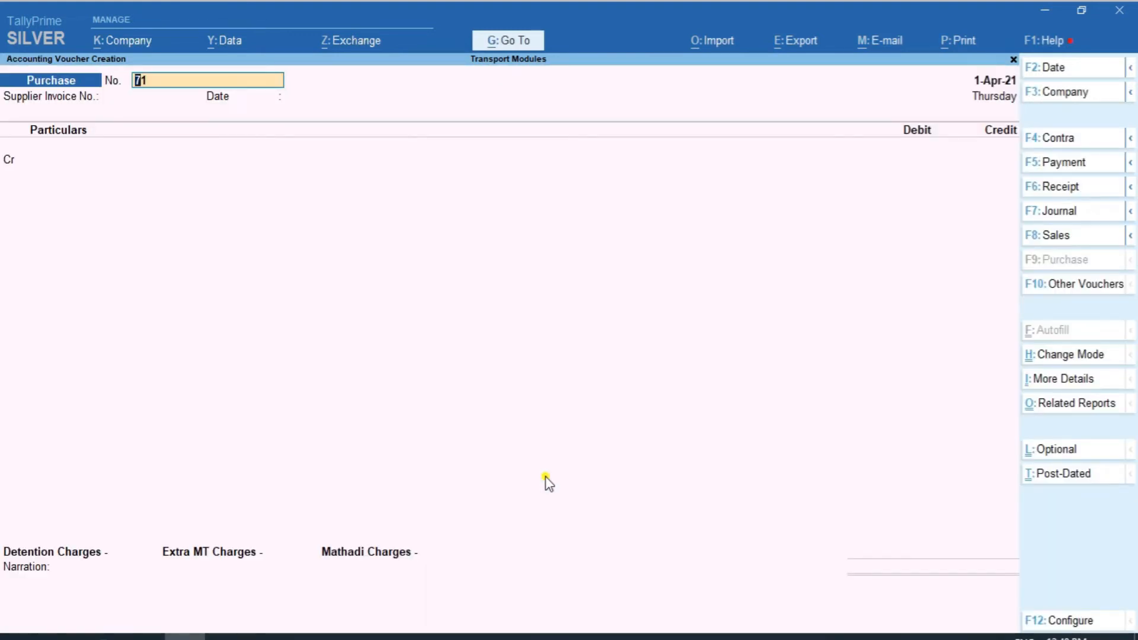
pyautogui.press('Escape')
pyautogui.press('Return')
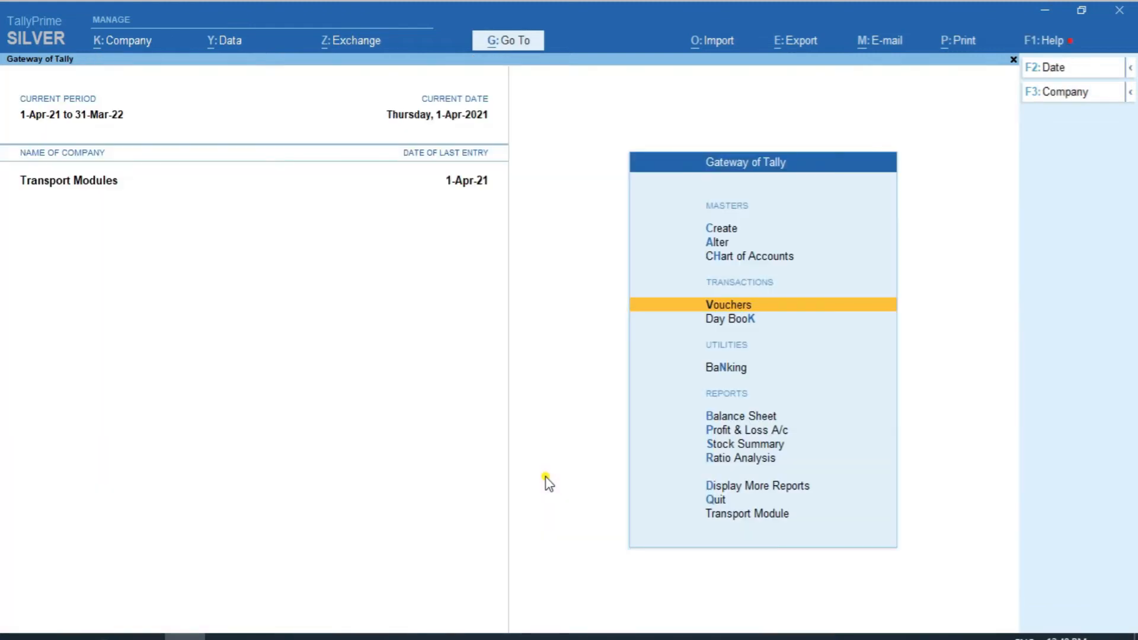
# Step: Open the Day Book and examine the journal, purchase and L.R. Entry vouchers recorded for 1-Apr-21
pyautogui.press('k')
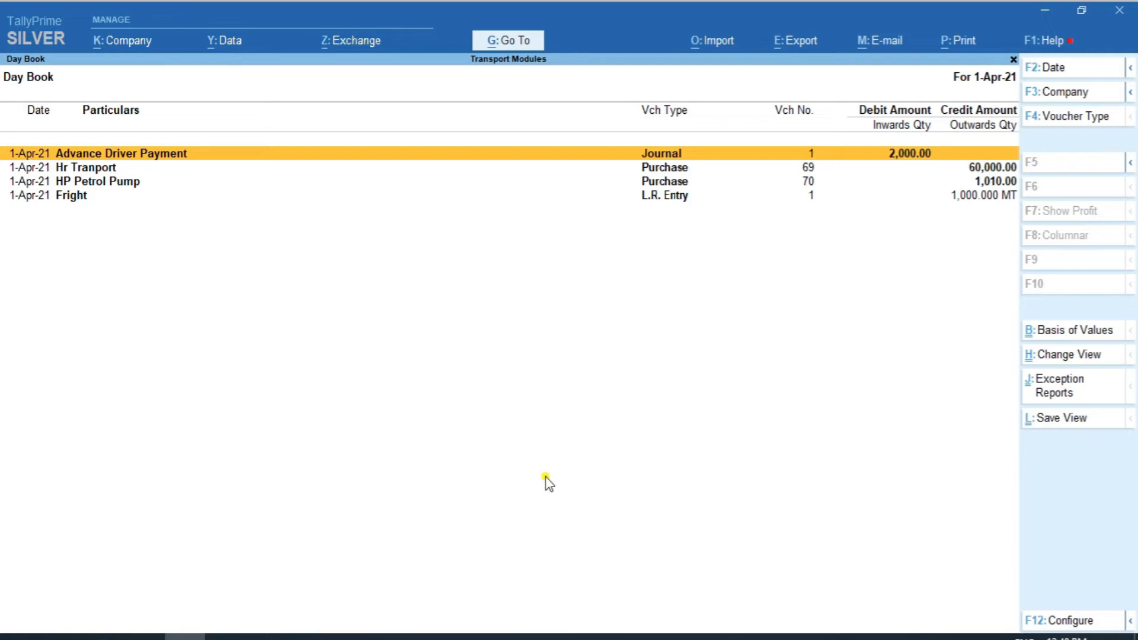
pyautogui.press('Down')
pyautogui.press('Down')
pyautogui.press('Down')
pyautogui.press('Up')
pyautogui.press('Up')
pyautogui.press('Up')
pyautogui.press('Down')
pyautogui.press('Down')
pyautogui.press('Down')
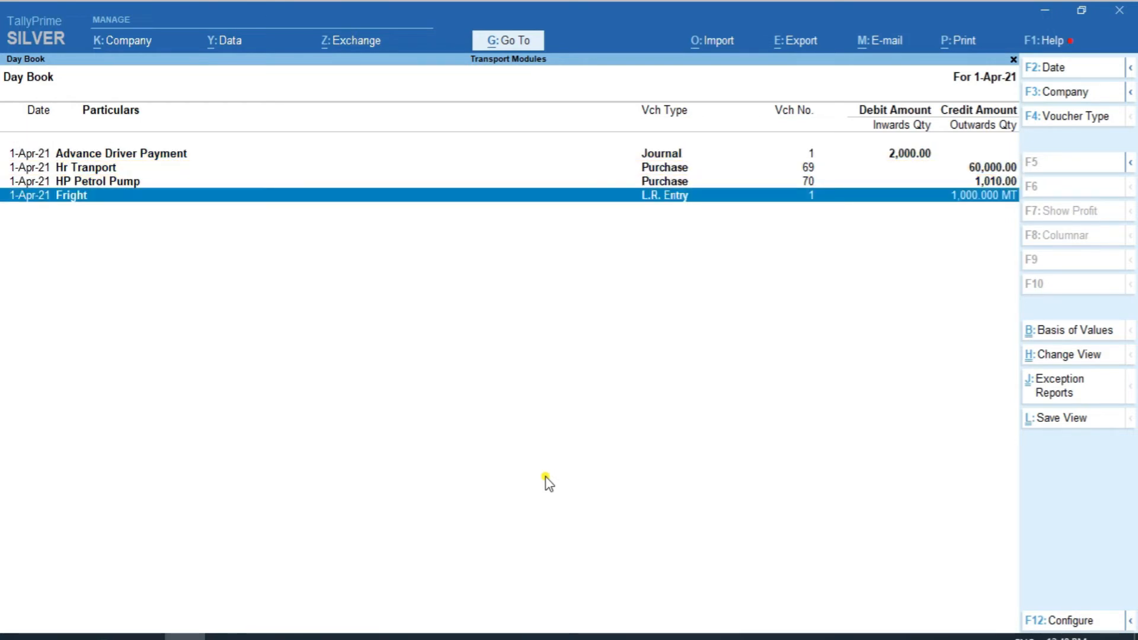
pyautogui.press('Up')
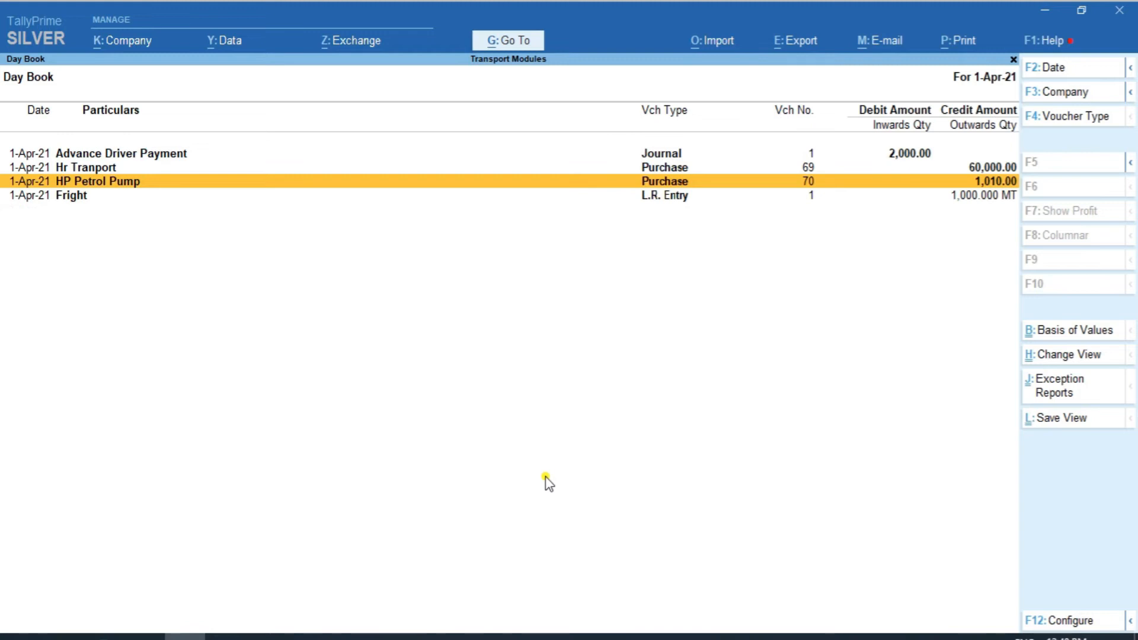
pyautogui.press('Up')
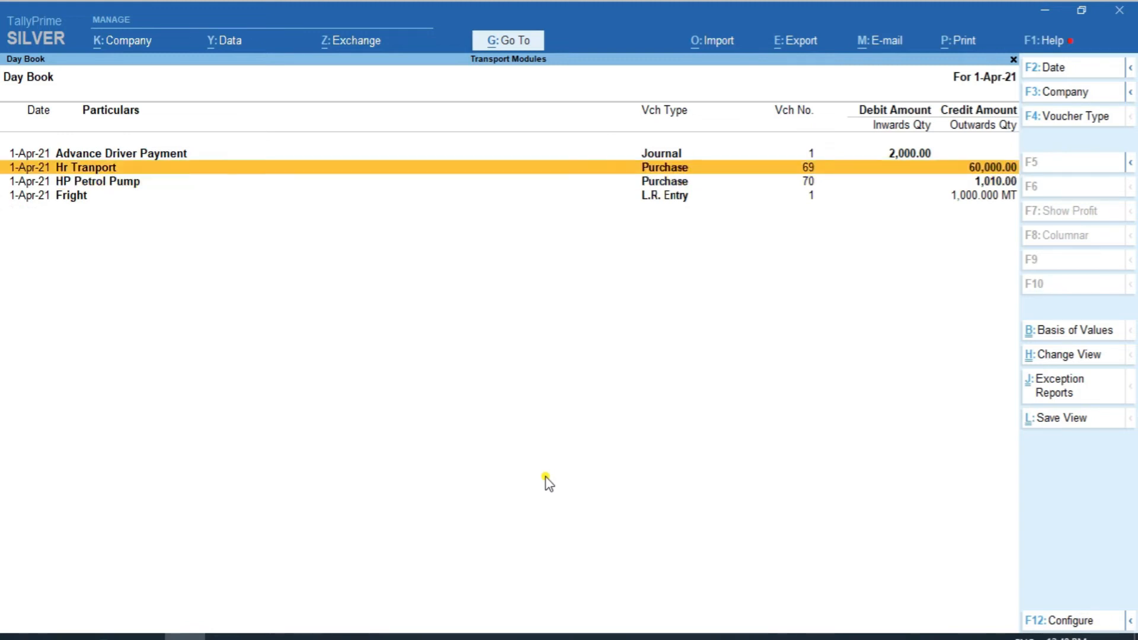
pyautogui.press('Up')
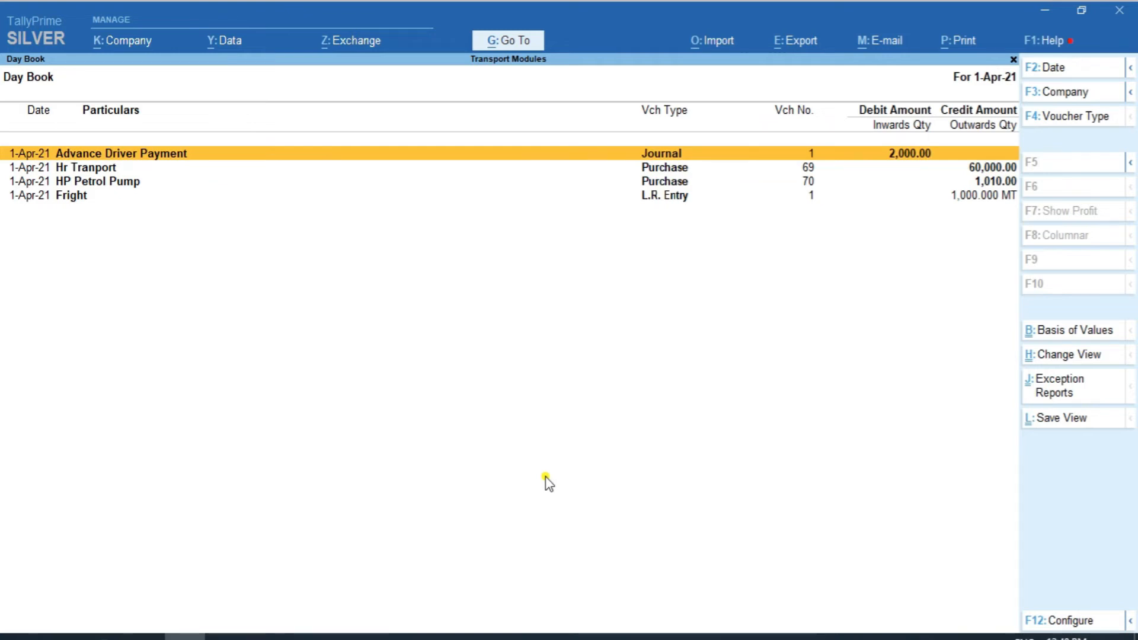
pyautogui.press('Down')
pyautogui.press('Down')
pyautogui.press('Down')
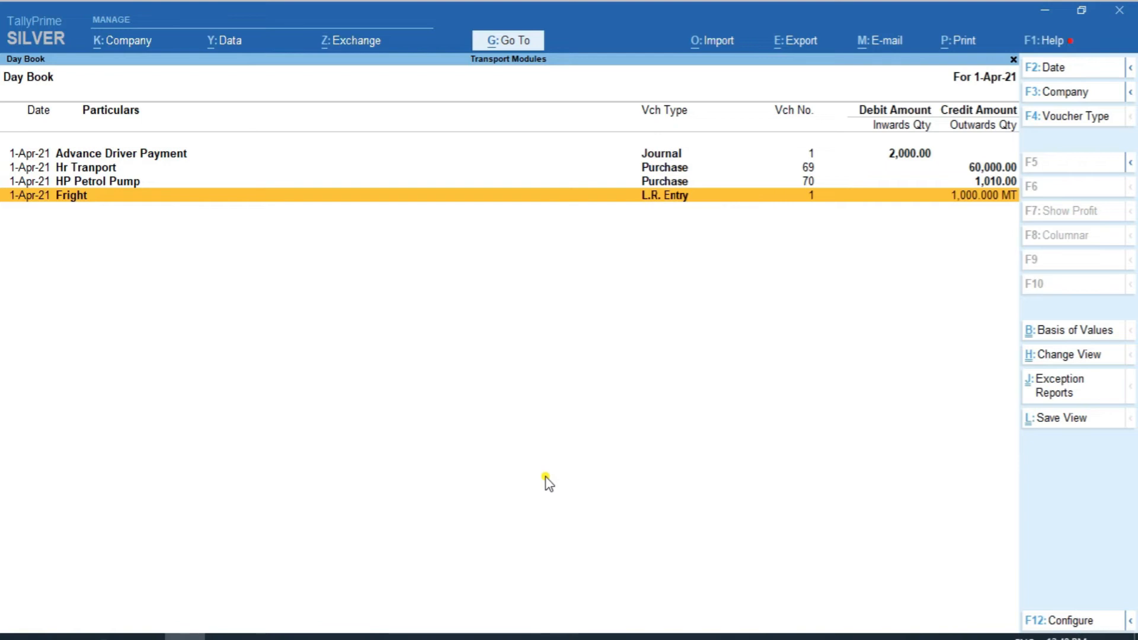
# Step: View the Fright L.R. Entry voucher and the HP Petrol Pump purchase voucher from the Day Book, closing each without changes
pyautogui.press('Return')
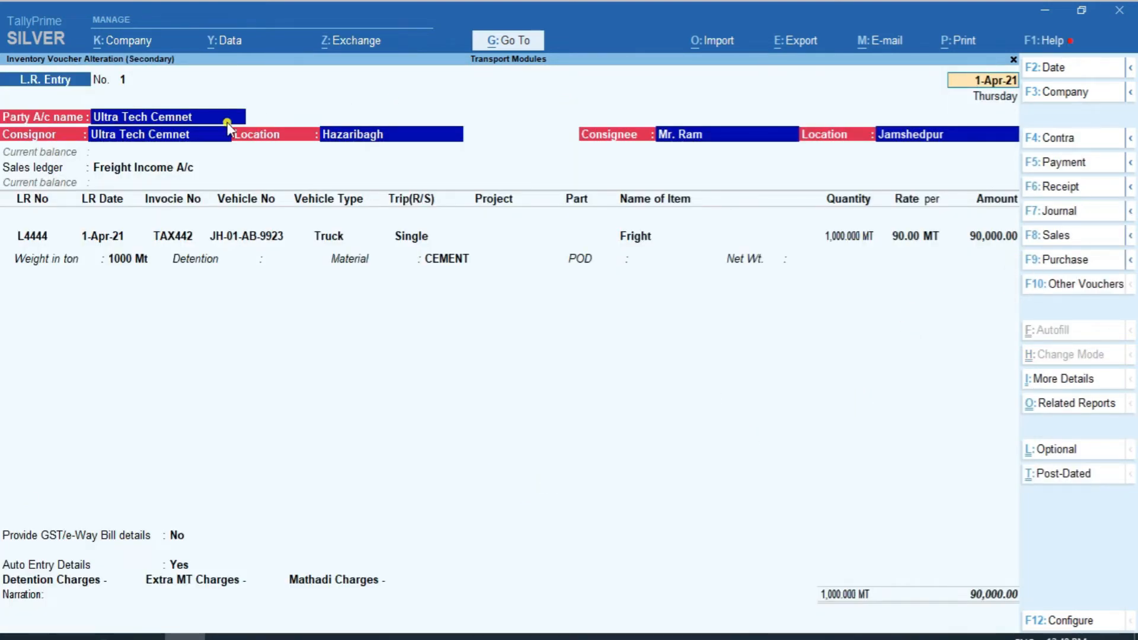
pyautogui.press('Escape')
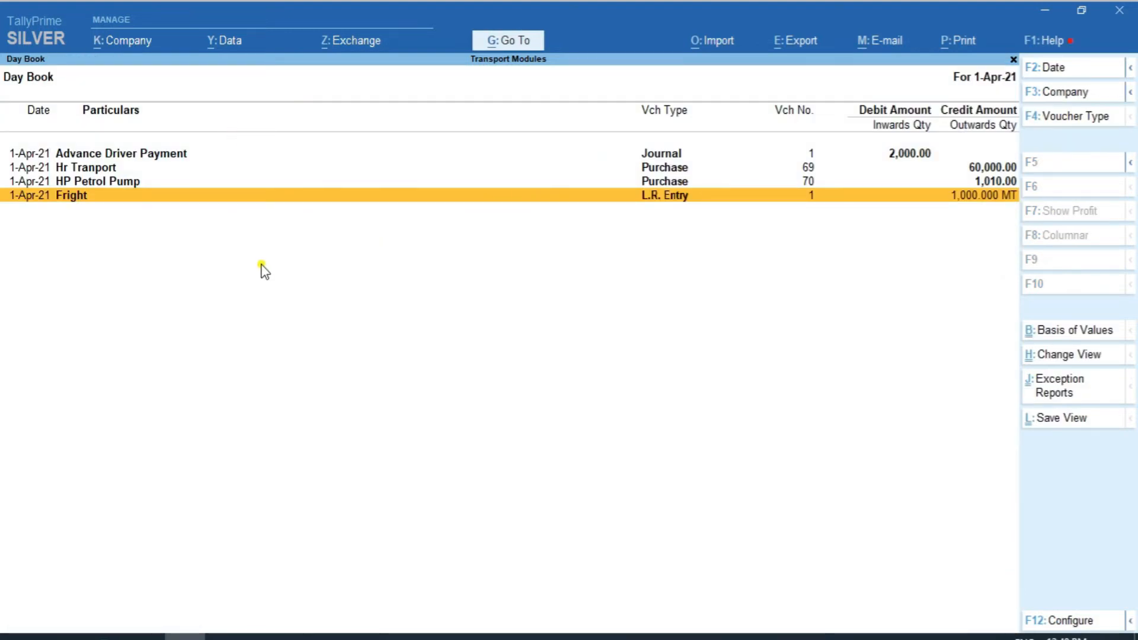
pyautogui.press('Up')
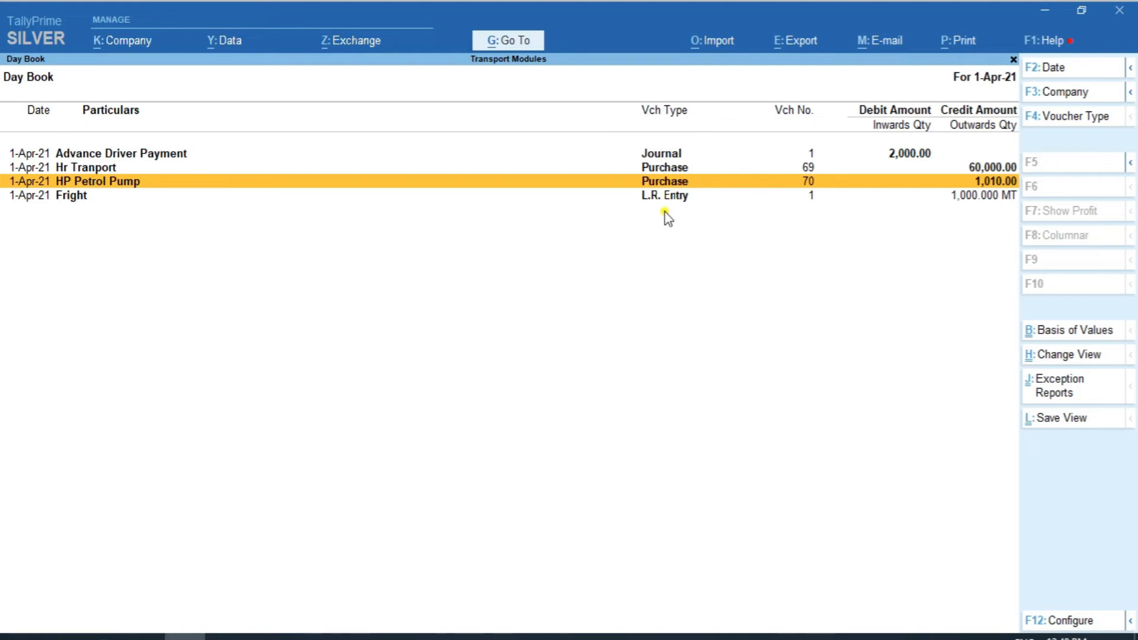
pyautogui.press('Return')
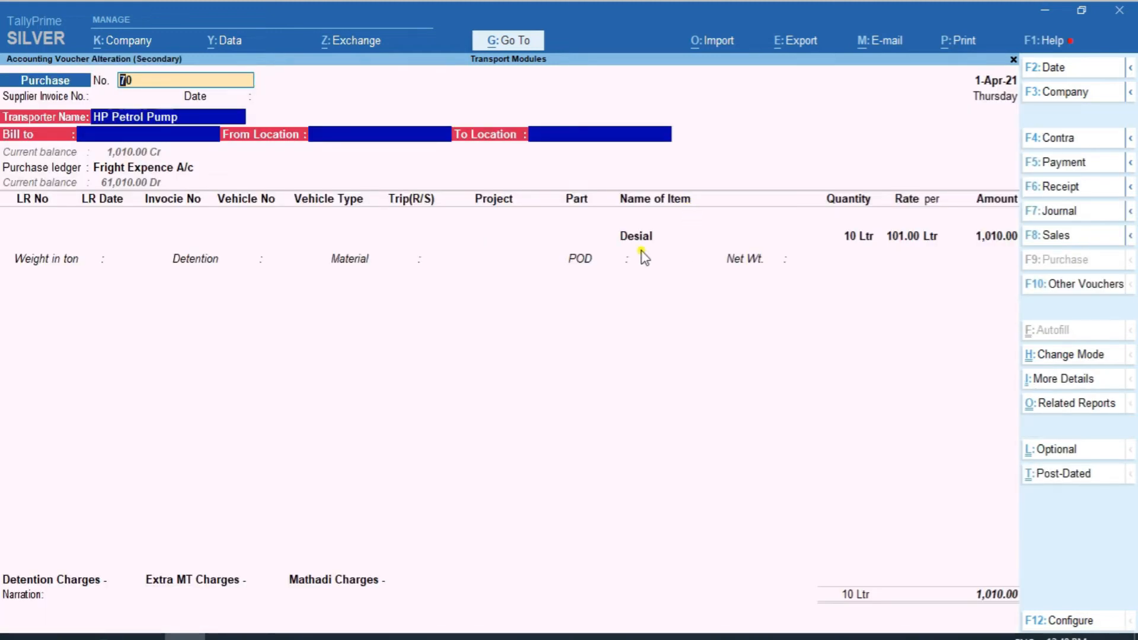
pyautogui.press('BackSpace')
pyautogui.press('BackSpace')
pyautogui.press('Escape')
pyautogui.press('Return')
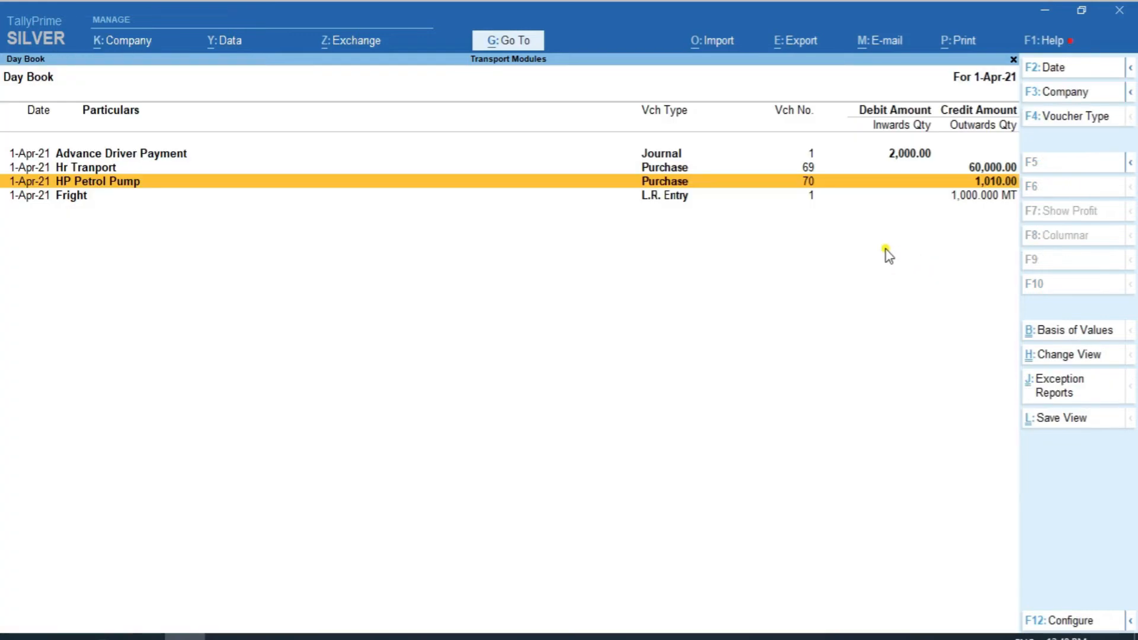
# Step: View the Hr Tranport purchase voucher's freight details and return to the Day Book without saving changes
pyautogui.press('Up')
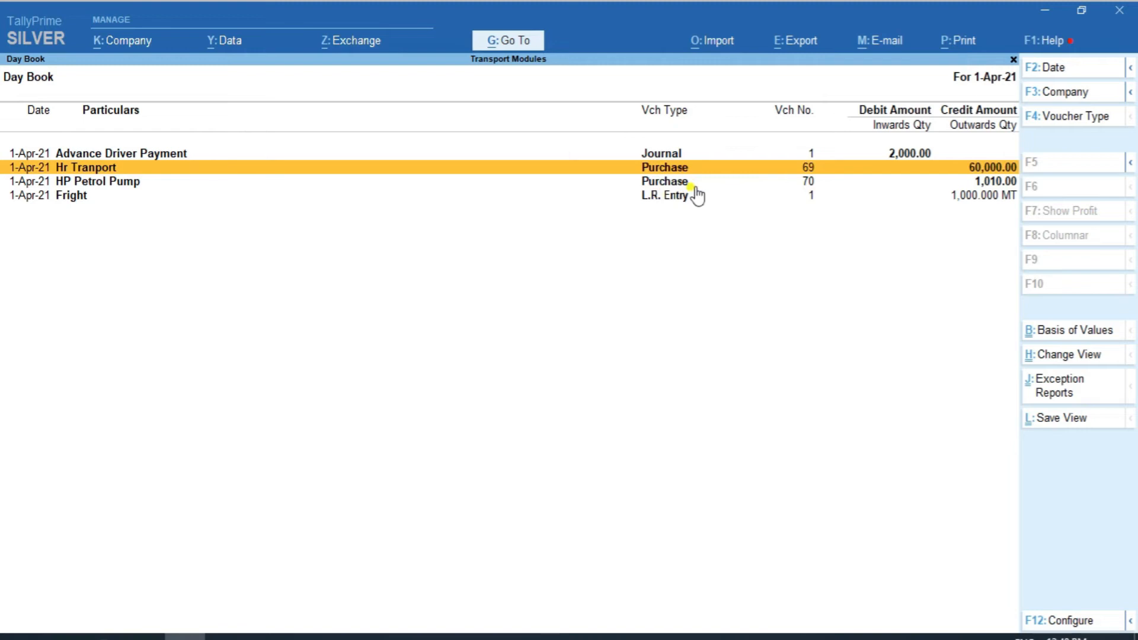
pyautogui.press('Return')
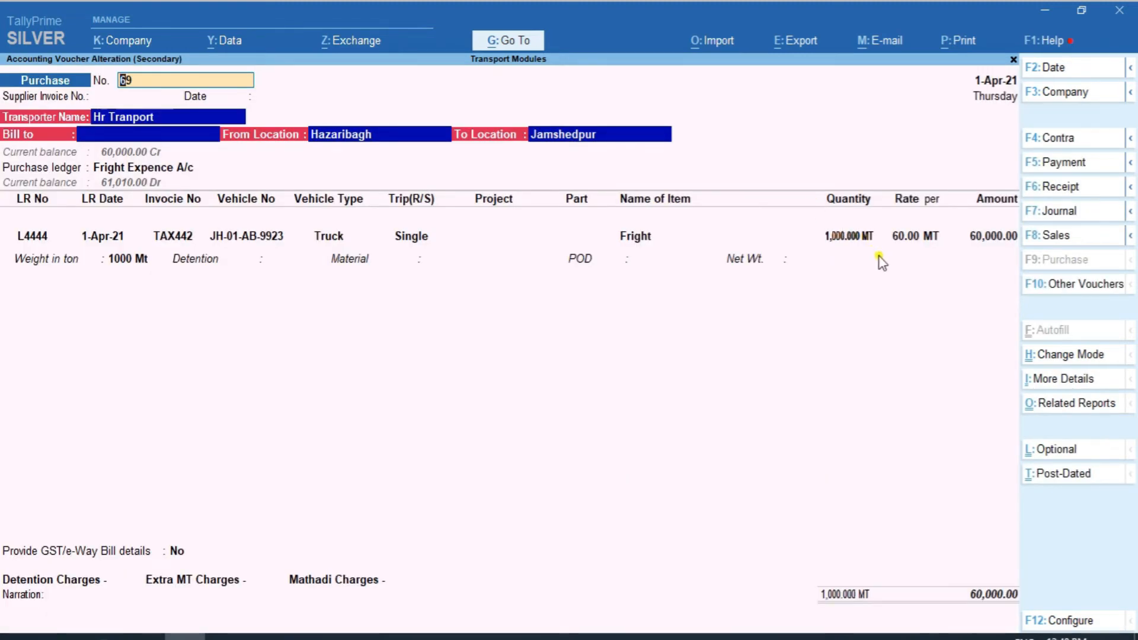
pyautogui.press('Escape')
pyautogui.press('Return')
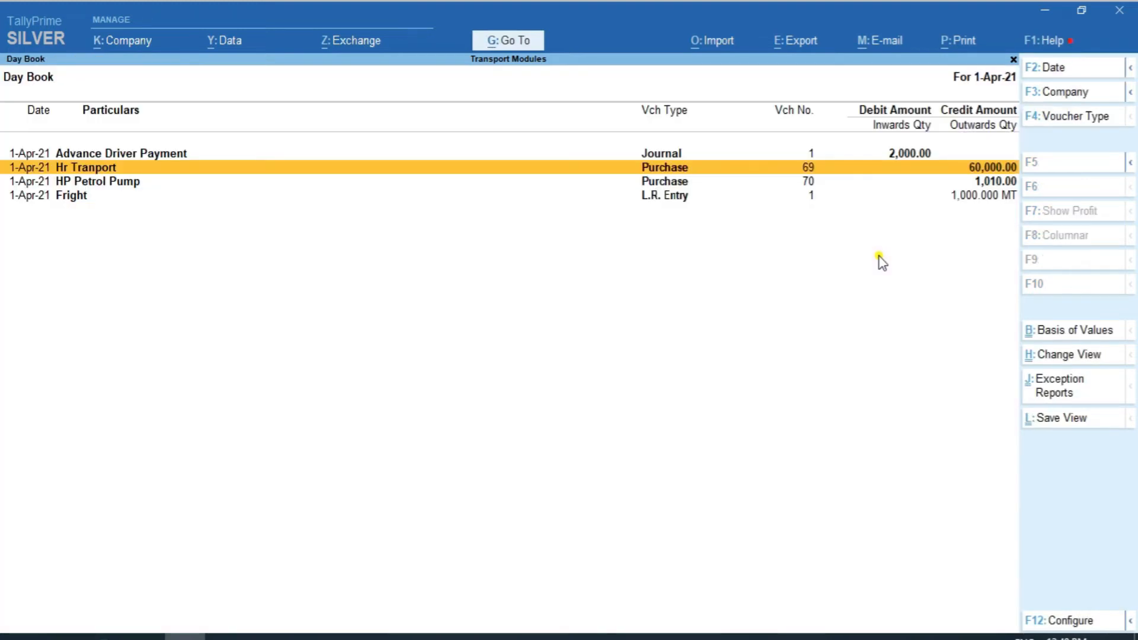
# Step: View the Advance Driver Payment journal voucher, close it unchanged and return to the Gateway of Tally
pyautogui.press('Up')
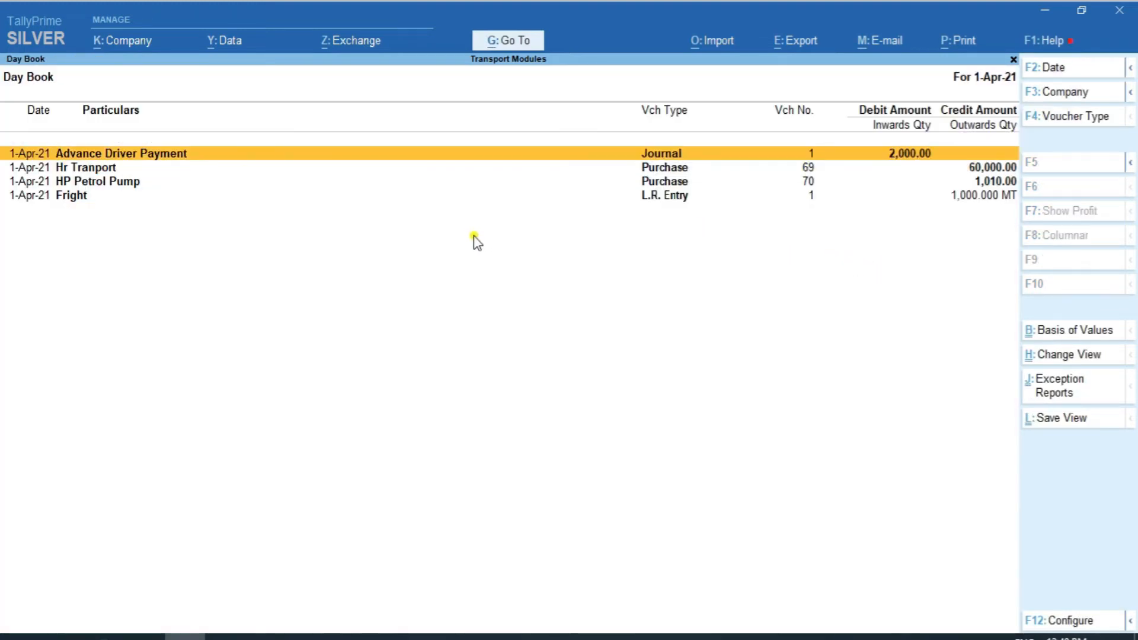
pyautogui.click(240, 155)
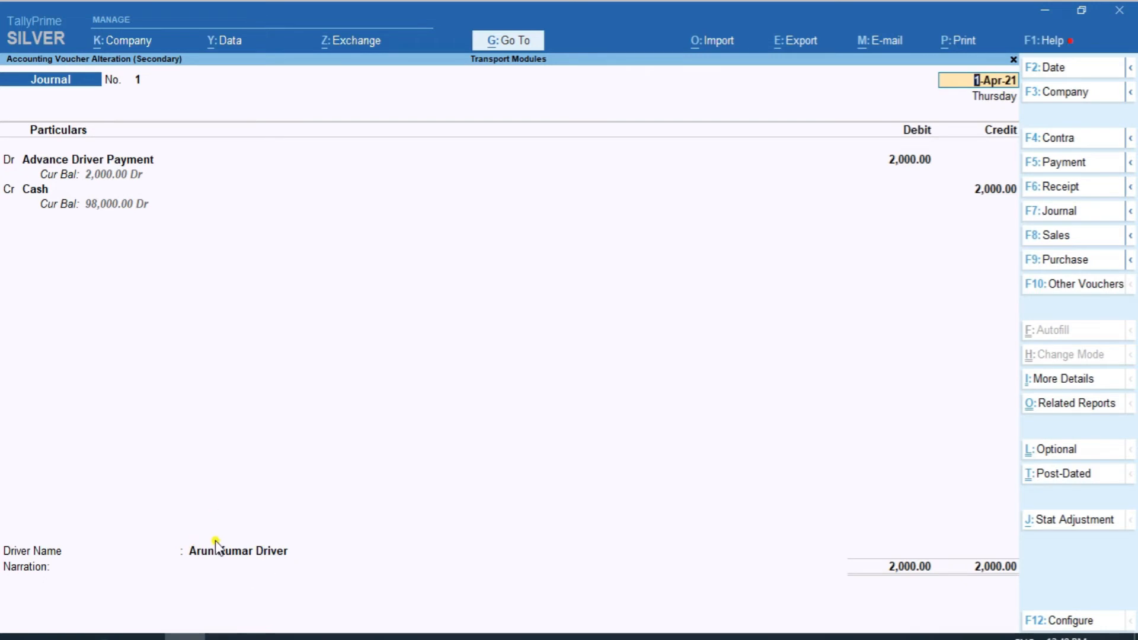
pyautogui.press('Escape')
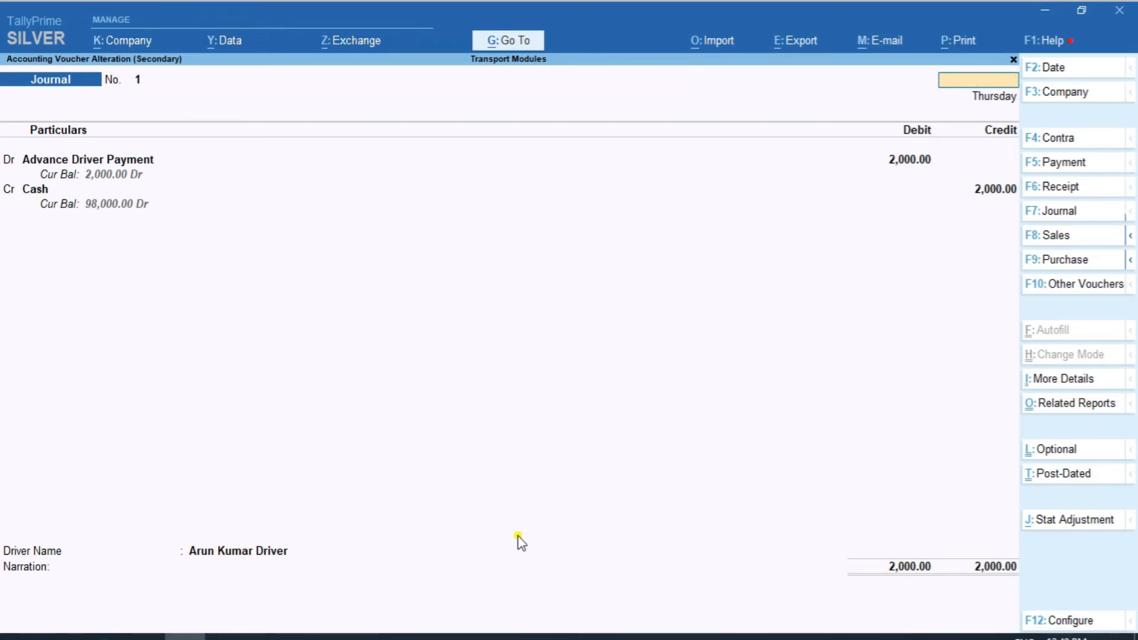
pyautogui.press('Escape')
pyautogui.press('y')
pyautogui.press('Escape')
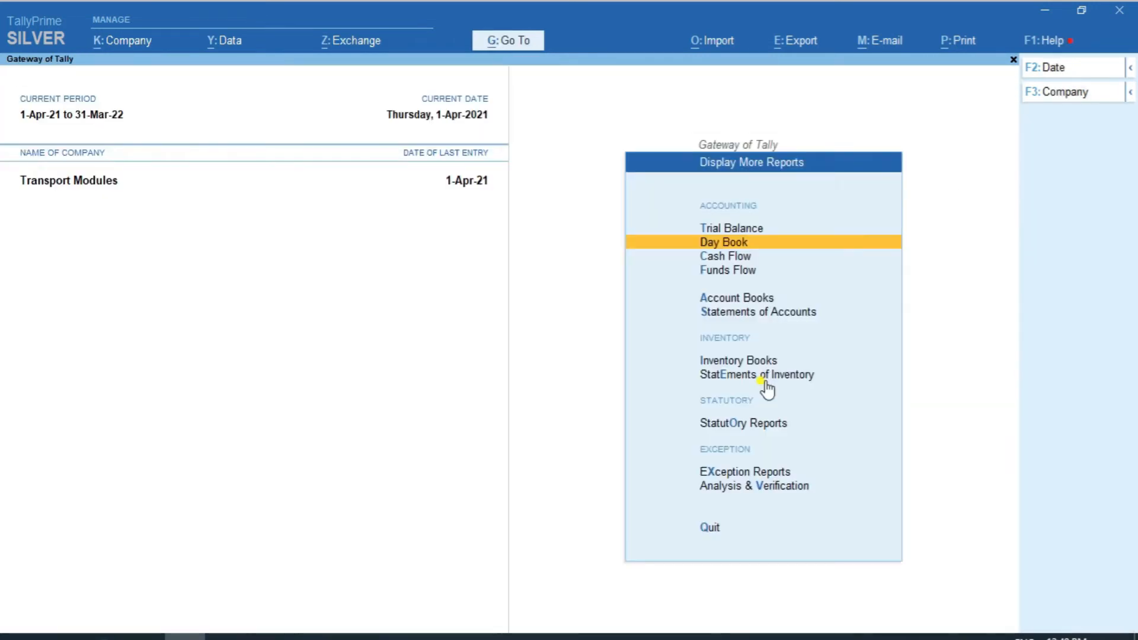
pyautogui.press('Escape')
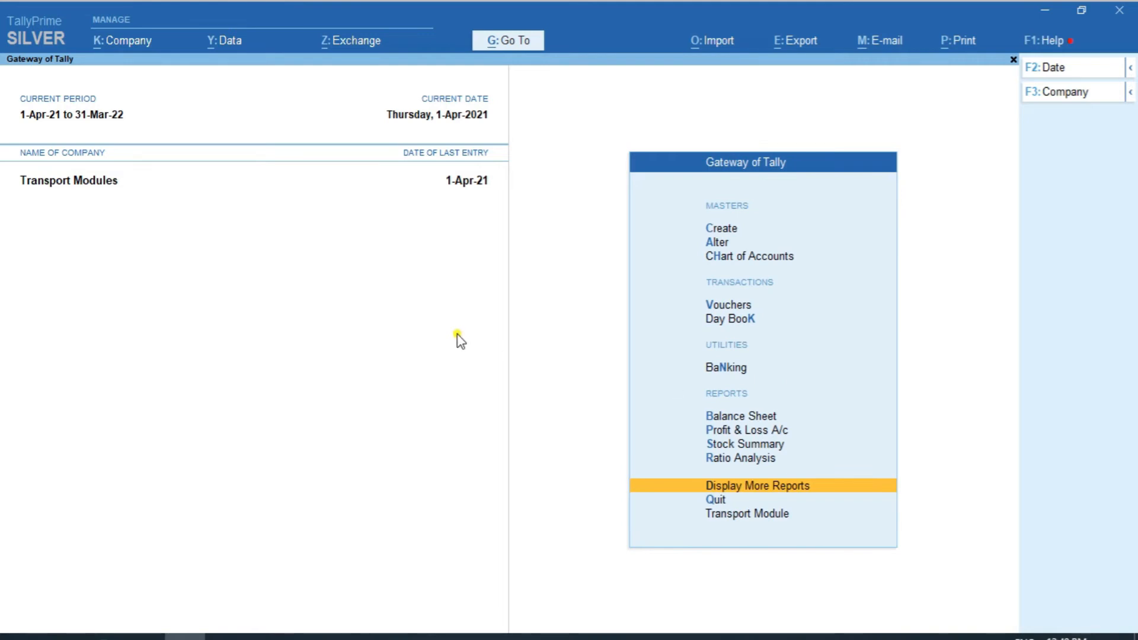
# Step: Reopen the Day Book report from the additional reports
pyautogui.press('Return')
pyautogui.press('Down')
pyautogui.press('Return')
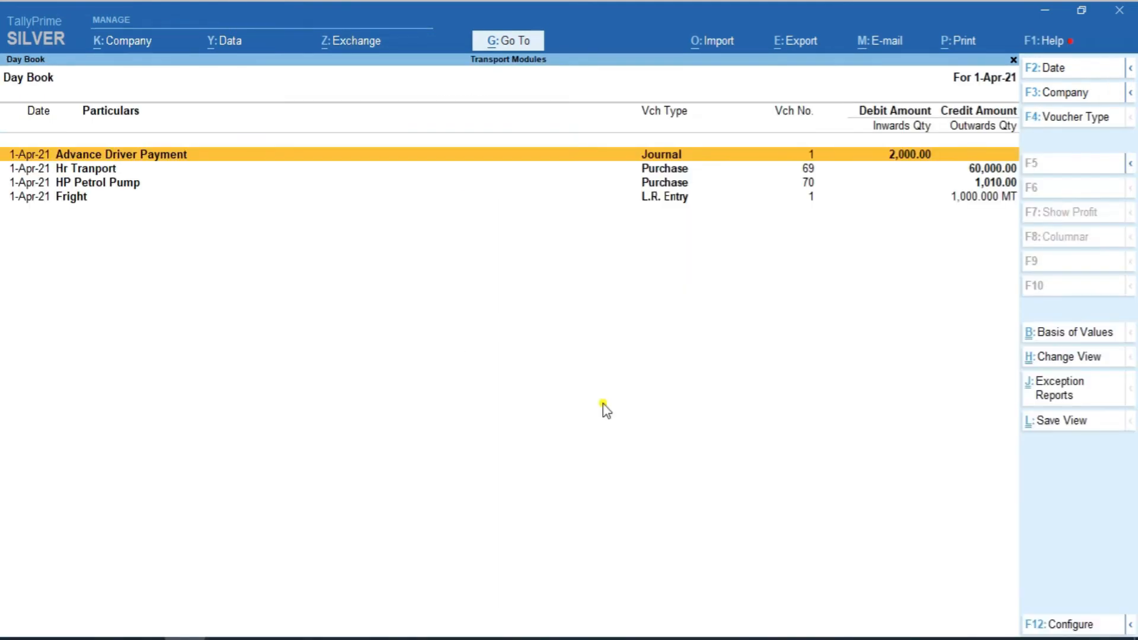
# Step: Open the Fright L.R. Entry voucher from the Day Book and display an enlarged print preview of its consignment note
pyautogui.click(677, 202)
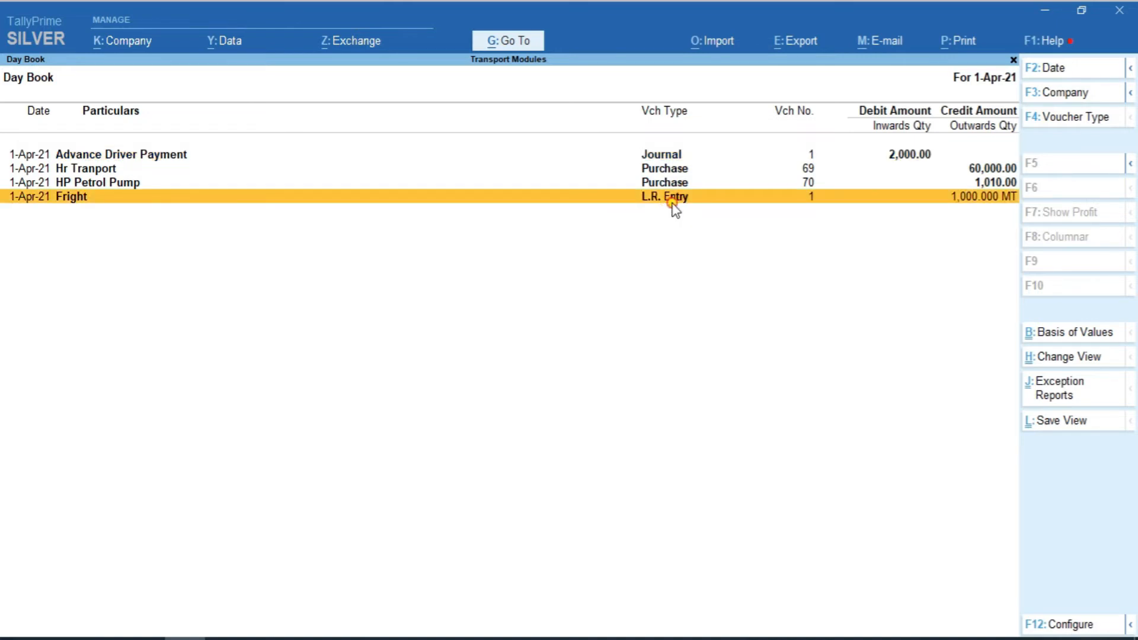
pyautogui.click(674, 202)
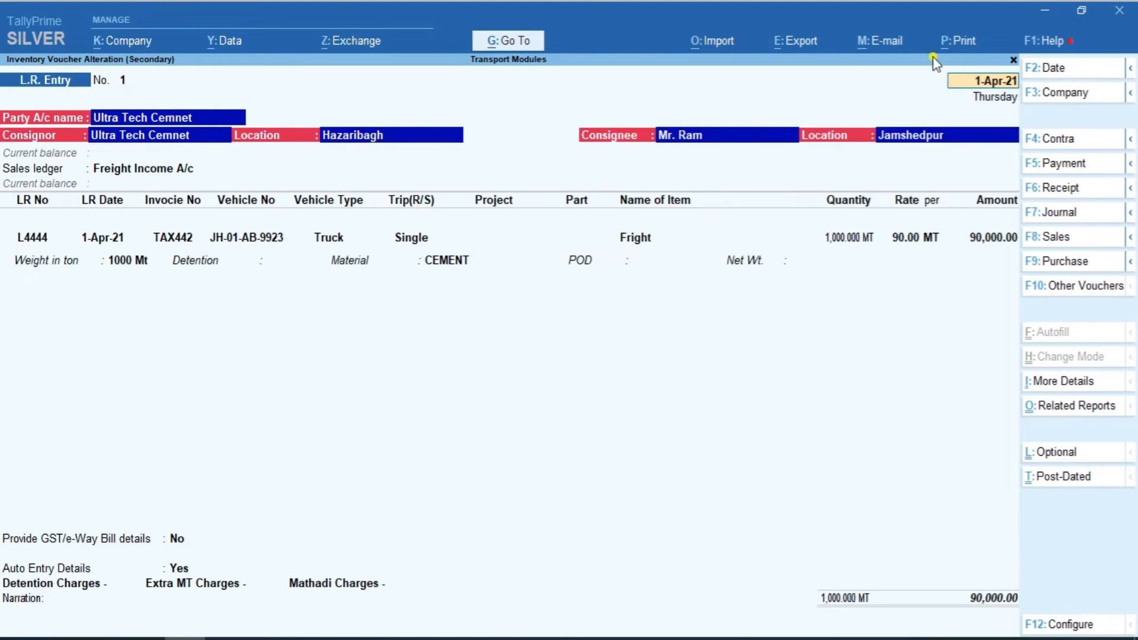
pyautogui.click(947, 48)
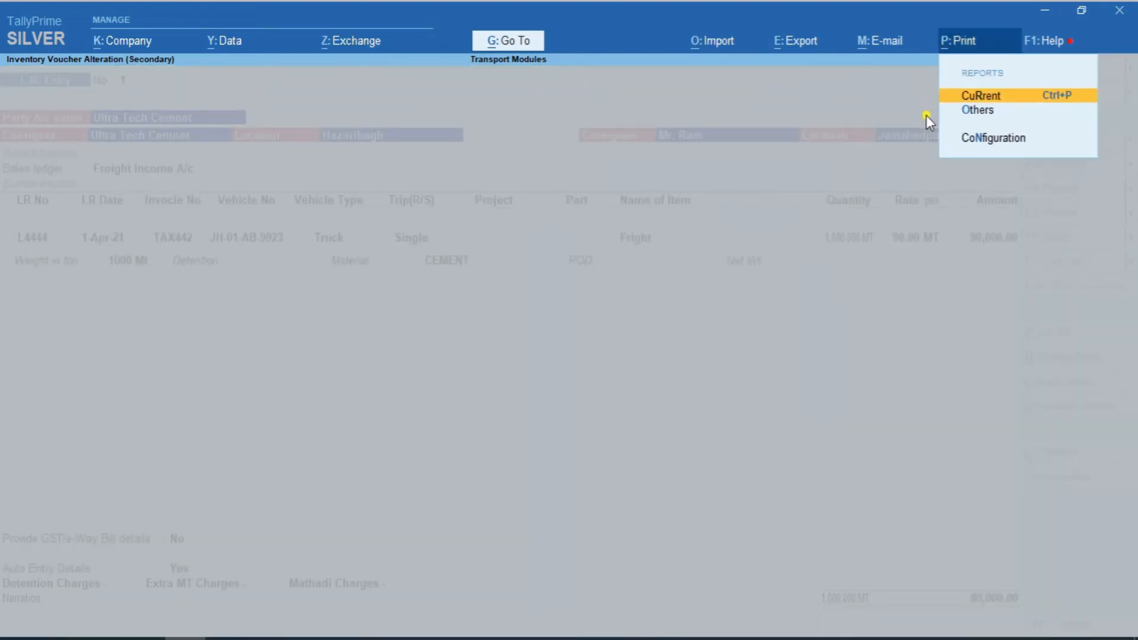
pyautogui.press('Return')
pyautogui.click(503, 422)
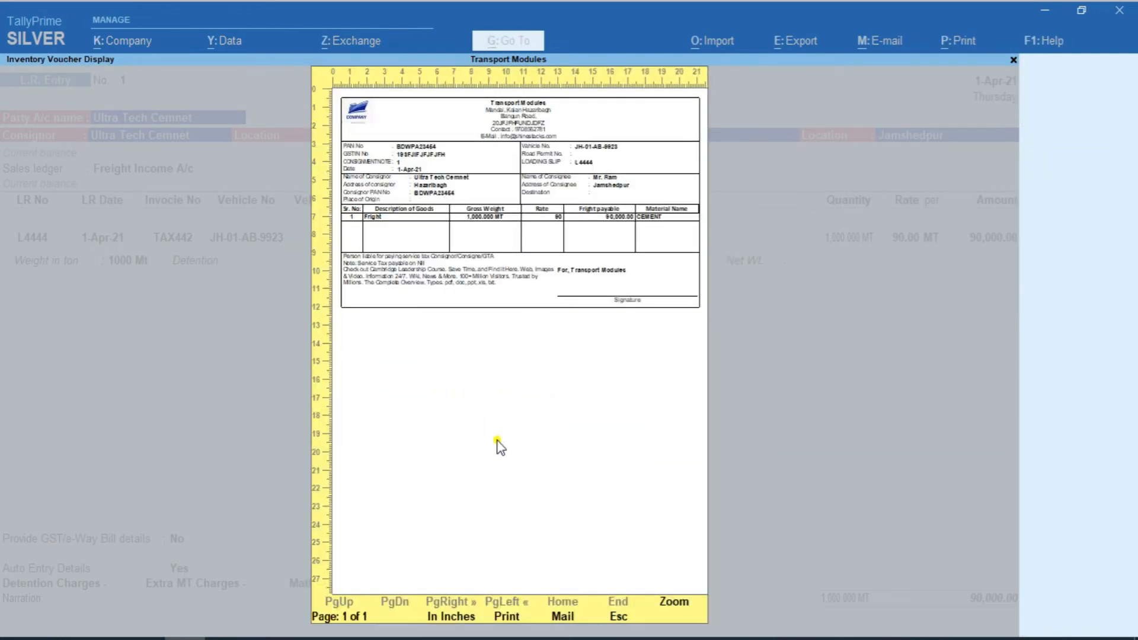
pyautogui.click(497, 440)
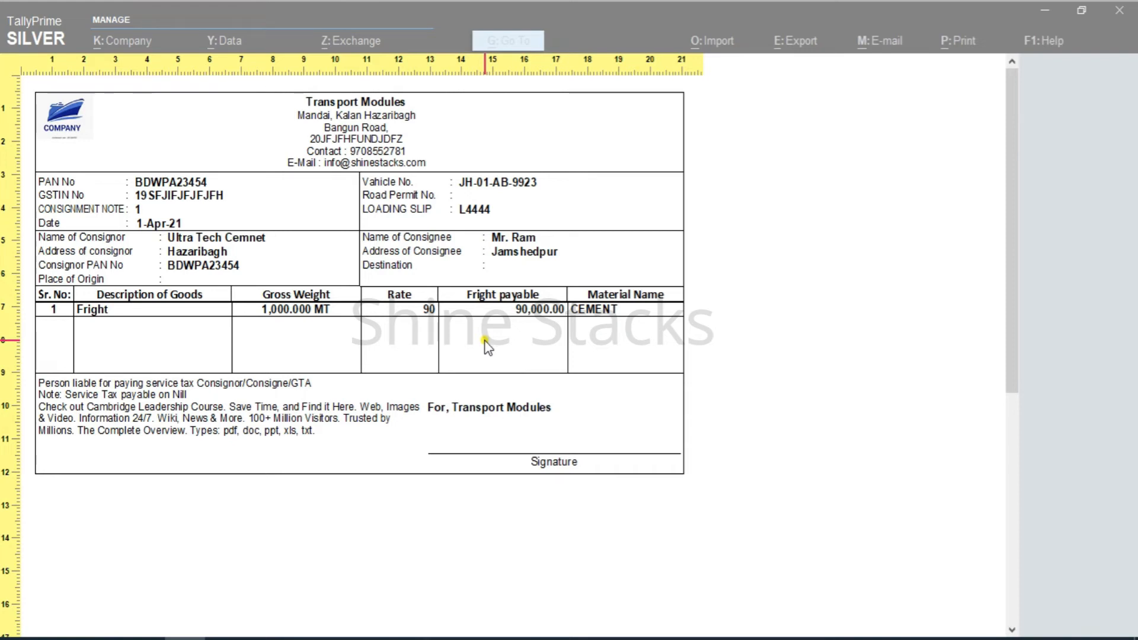
# Step: Close the consignment note preview and the L.R. Entry voucher unchanged, returning to the Gateway of Tally
pyautogui.click(694, 359)
pyautogui.press('Escape')
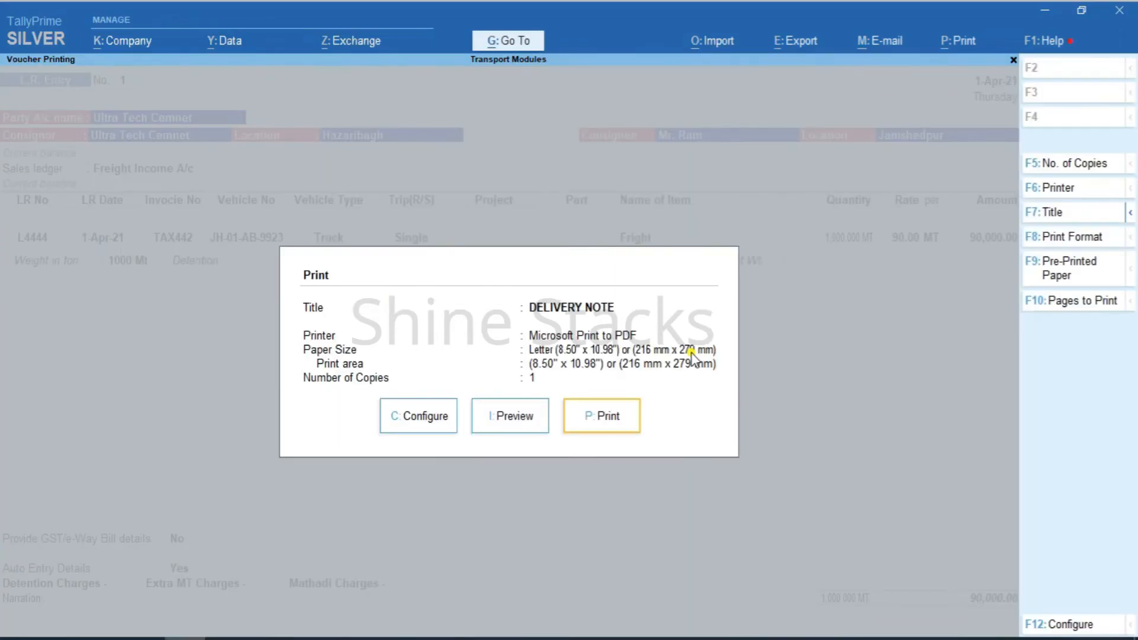
pyautogui.press('Escape')
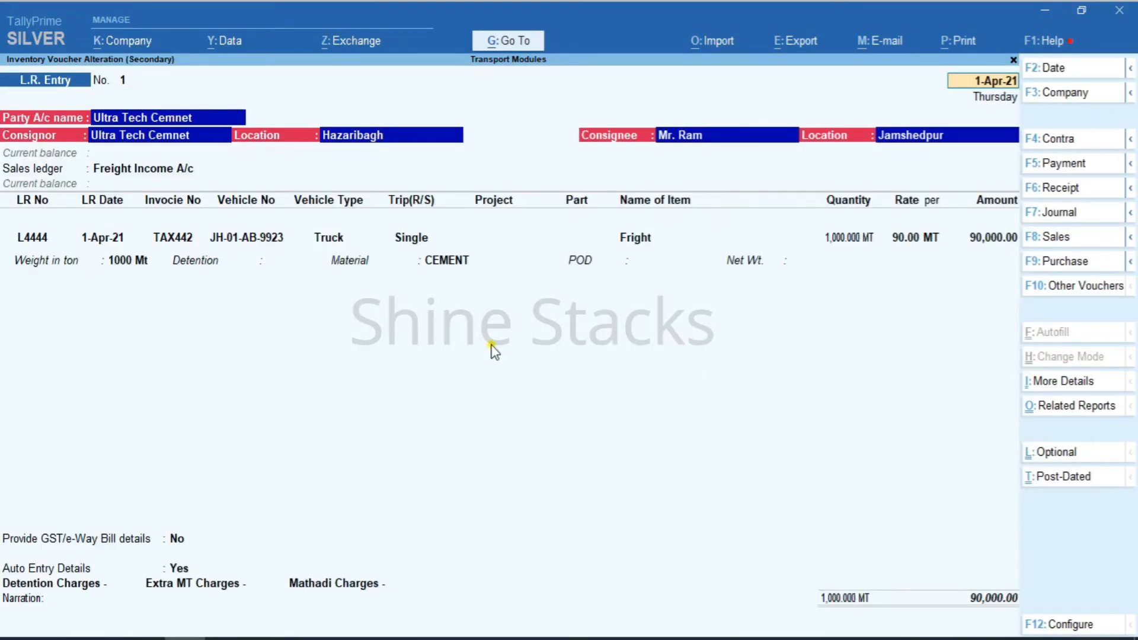
pyautogui.press('Escape')
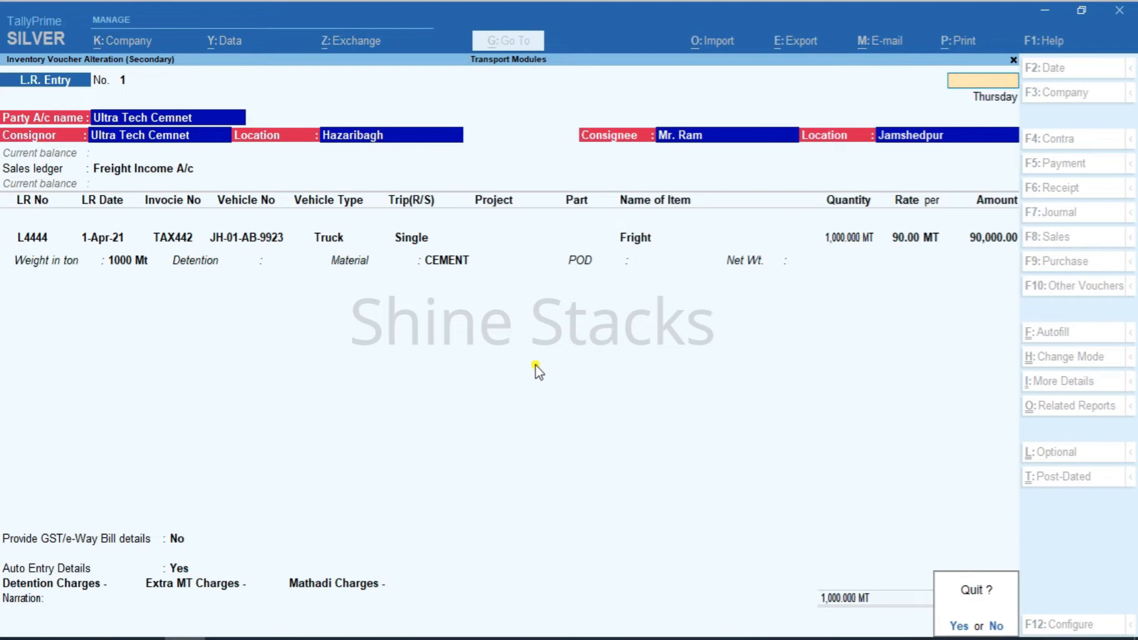
pyautogui.press('y')
pyautogui.press('Escape')
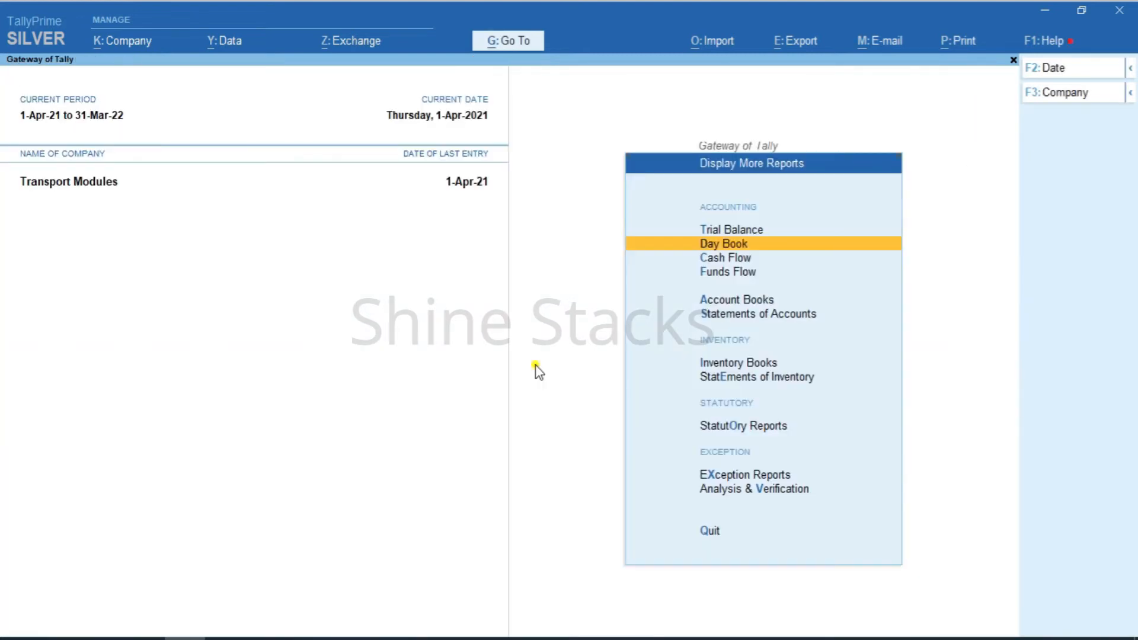
pyautogui.press('Escape')
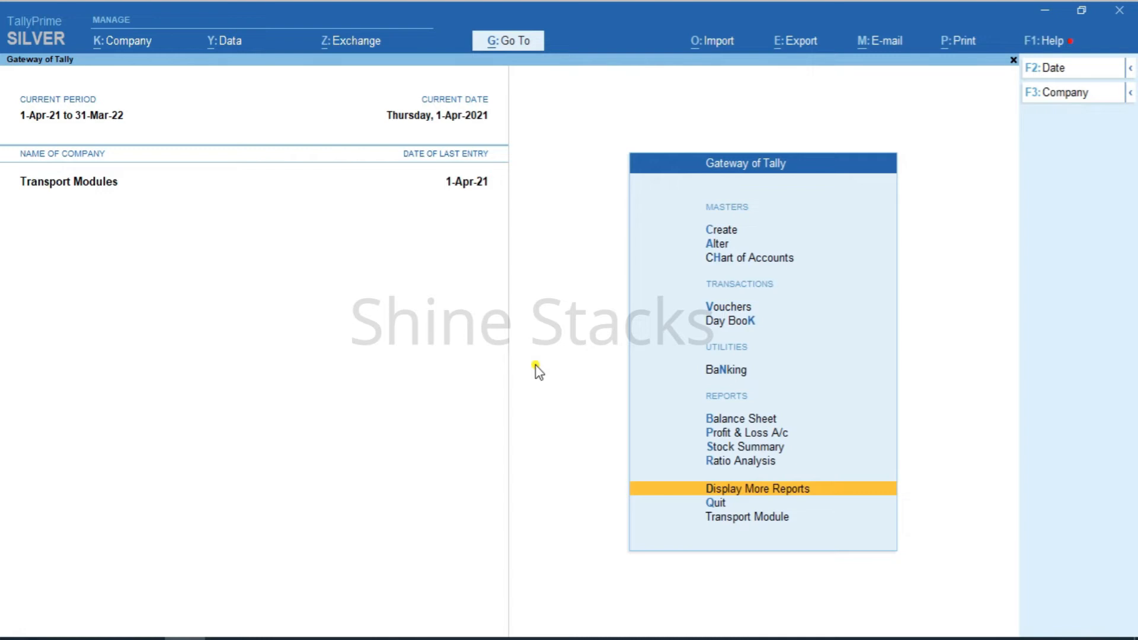
# Step: Open the Transport Report list within the Transport Module
pyautogui.press('Down')
pyautogui.press('Down')
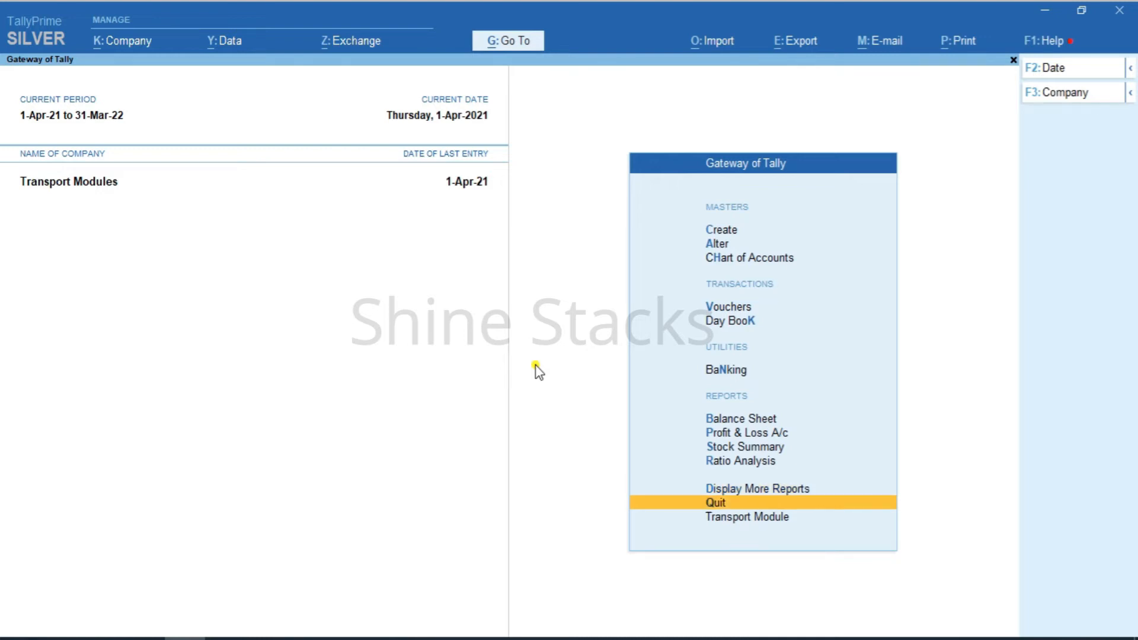
pyautogui.press('Return')
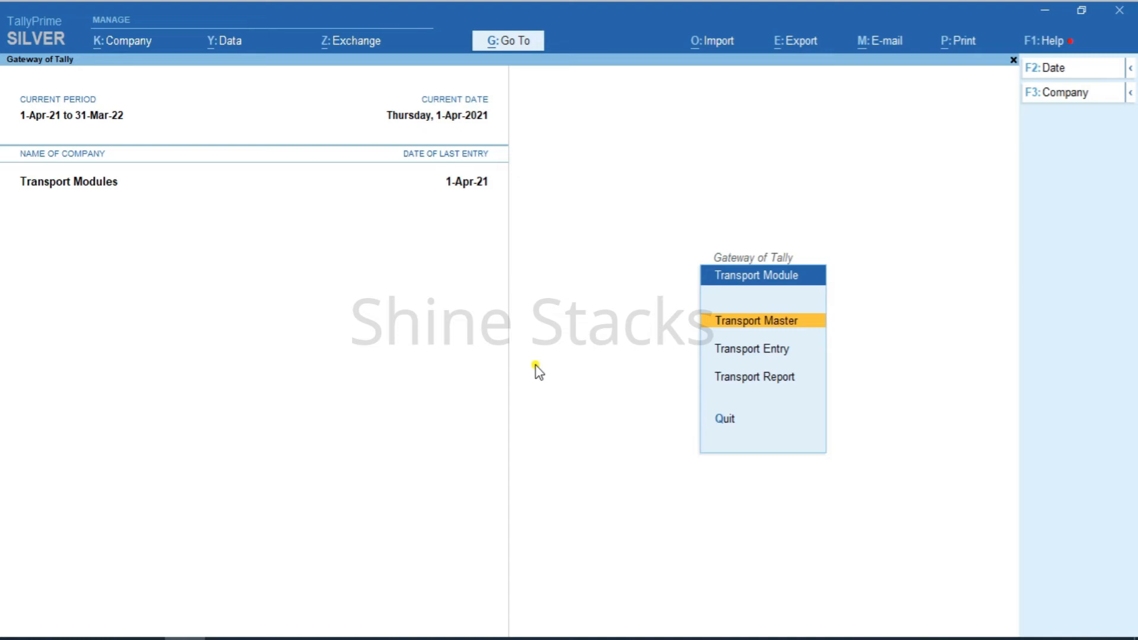
pyautogui.press('Down')
pyautogui.press('Down')
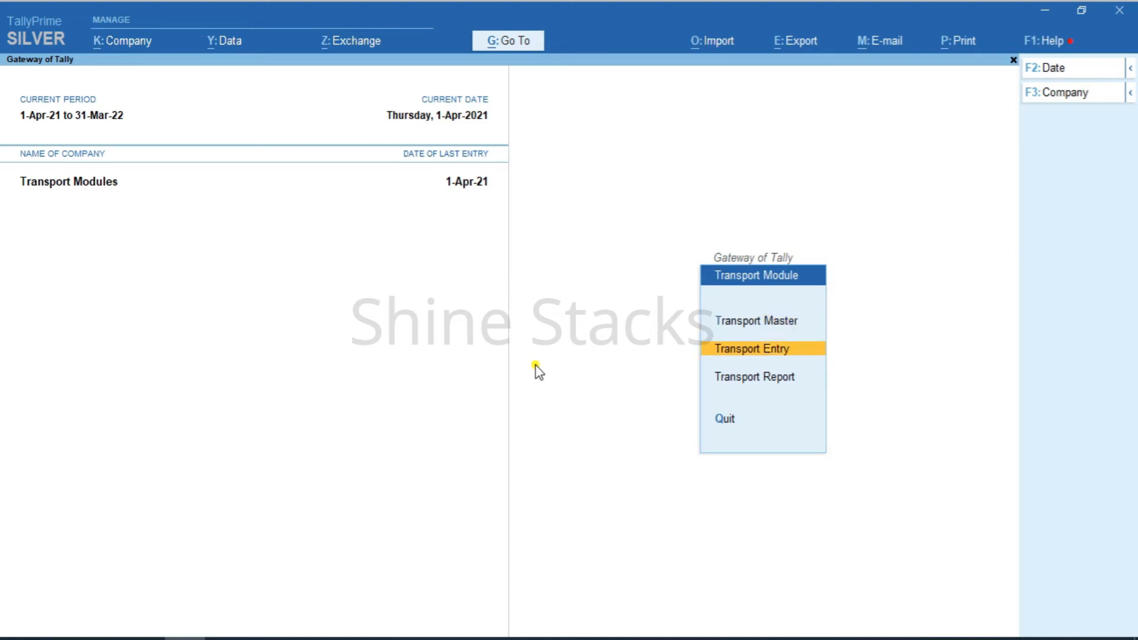
pyautogui.press('Return')
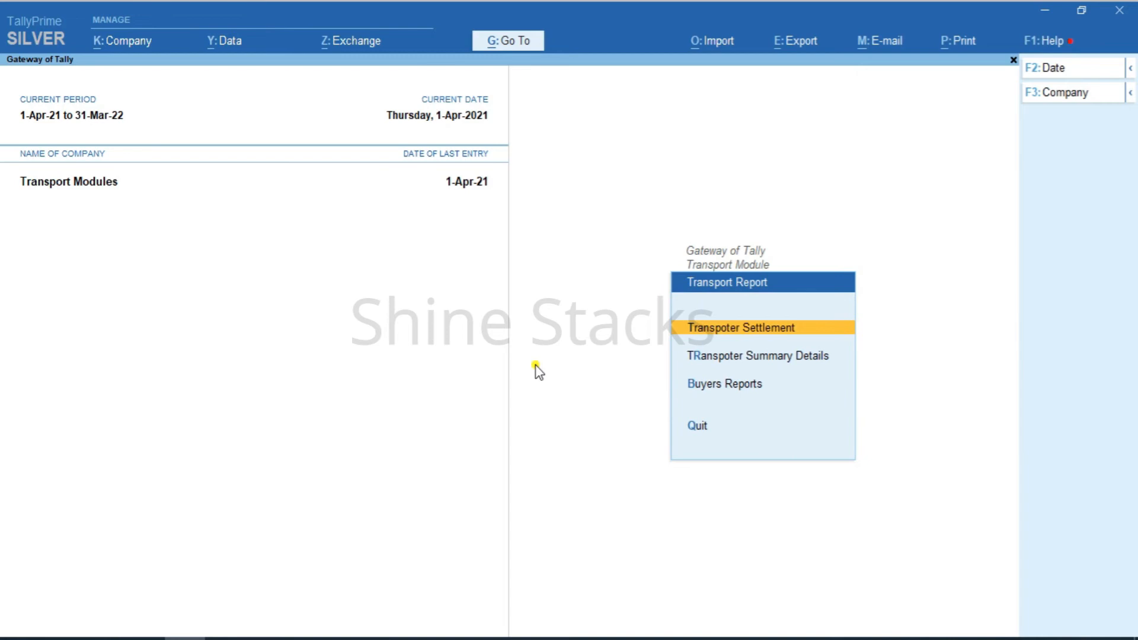
# Step: Open the Buyers Report for the L.R. Entry voucher type
pyautogui.press('Down')
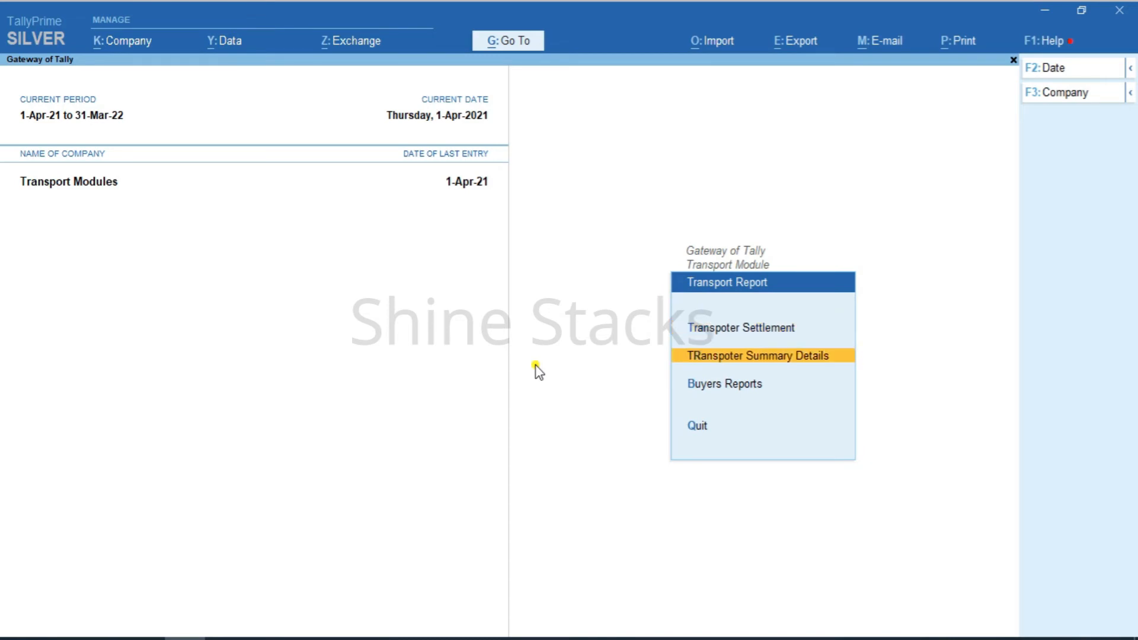
pyautogui.press('Down')
pyautogui.press('Up')
pyautogui.press('Down')
pyautogui.press('Up')
pyautogui.press('Down')
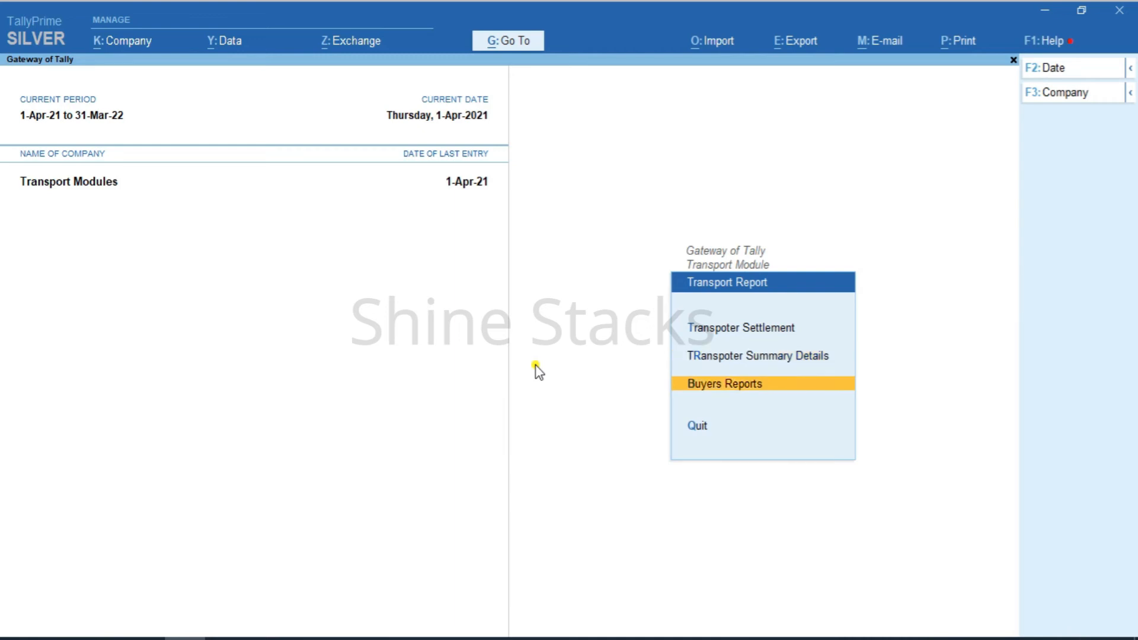
pyautogui.press('Return')
pyautogui.press('Down')
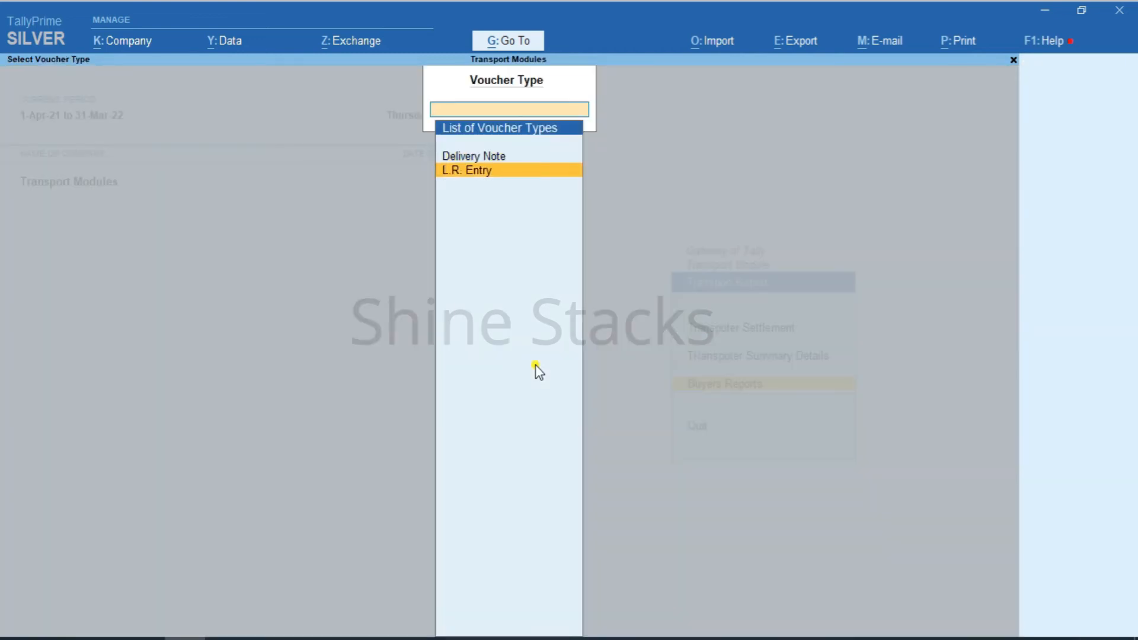
pyautogui.press('Return')
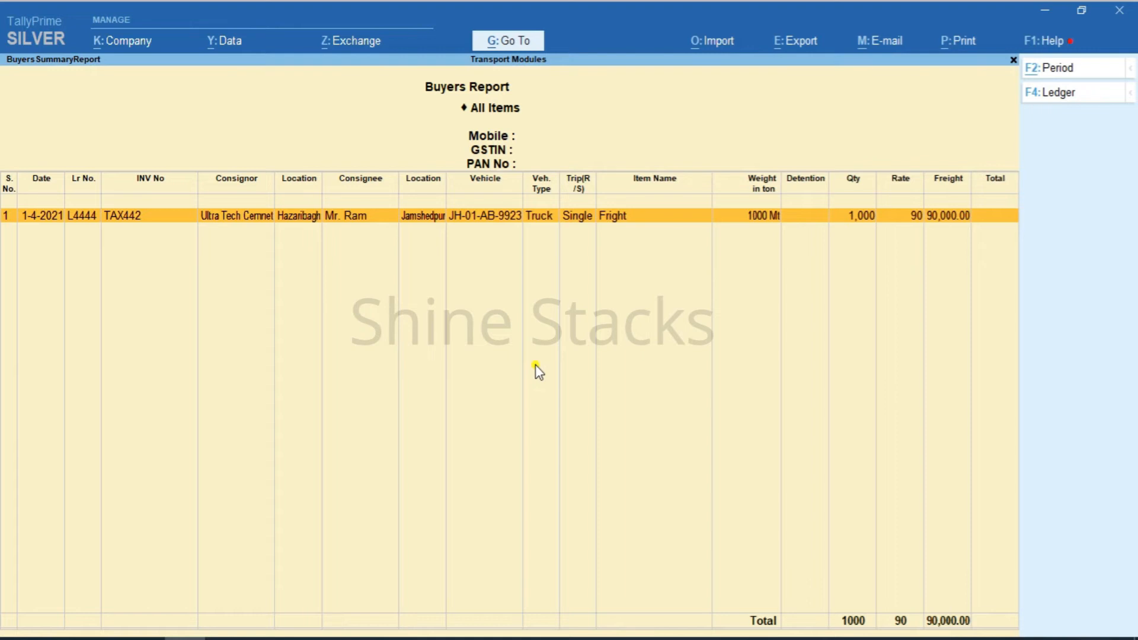
# Step: Restrict the Buyers Report to the Ultra Tech Cemnet ledger
pyautogui.click(1077, 97)
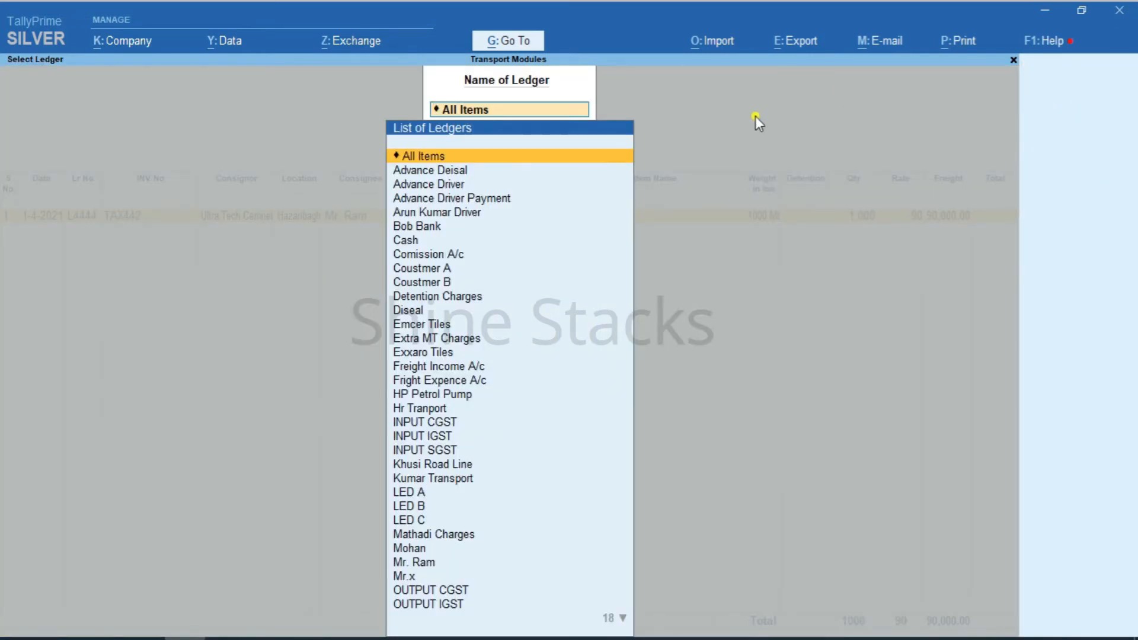
pyautogui.write('ULT')
pyautogui.press('Return')
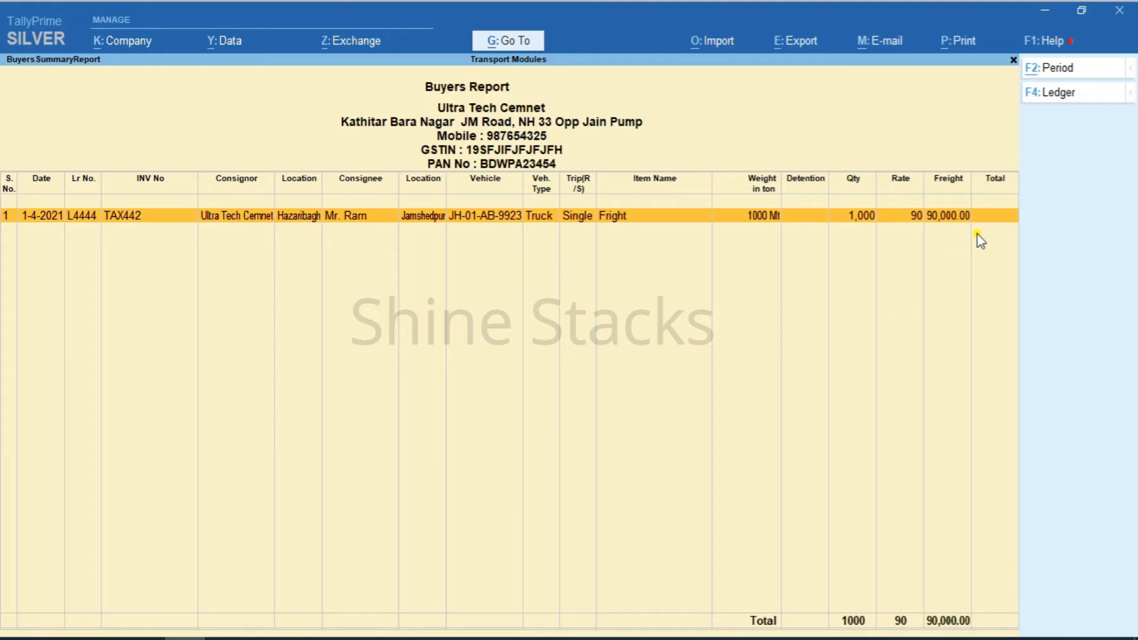
# Step: Preview the printout of the Ultra Tech Cemnet Buyers Report and close the preview without printing
pyautogui.hotkey('alt', 'p')
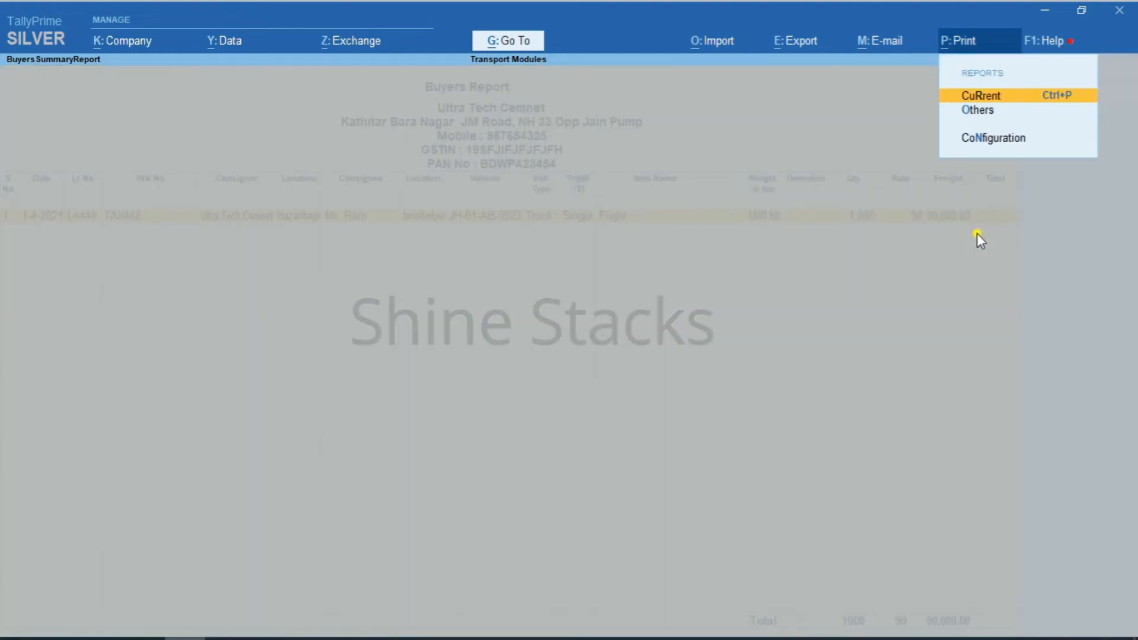
pyautogui.press('Return')
pyautogui.press('i')
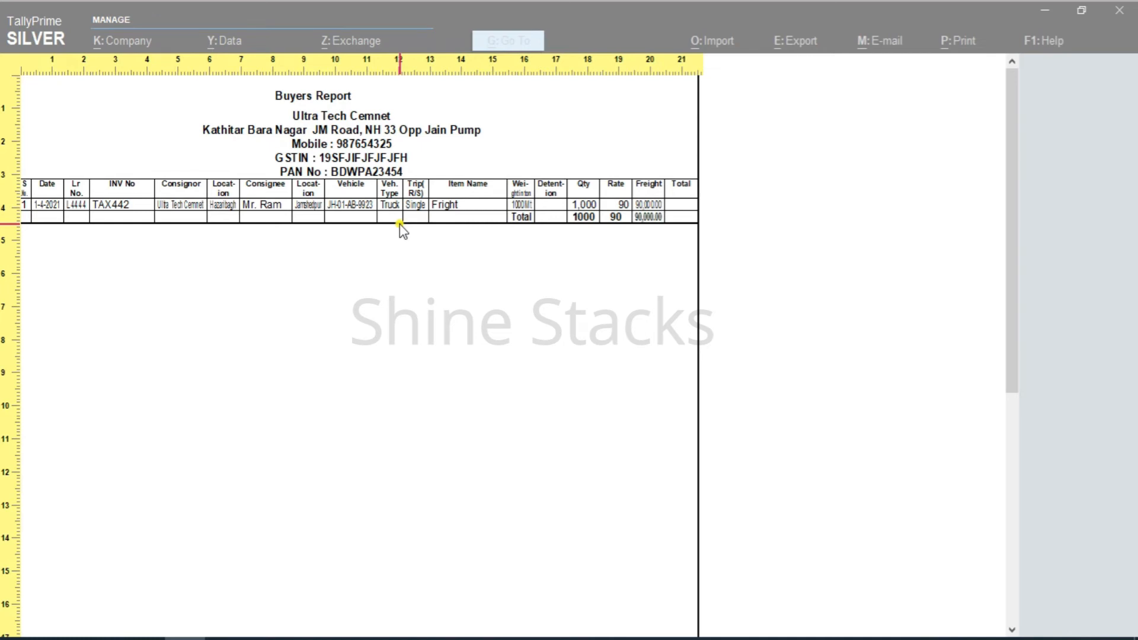
pyautogui.press('Escape')
pyautogui.press('Escape')
pyautogui.press('Escape')
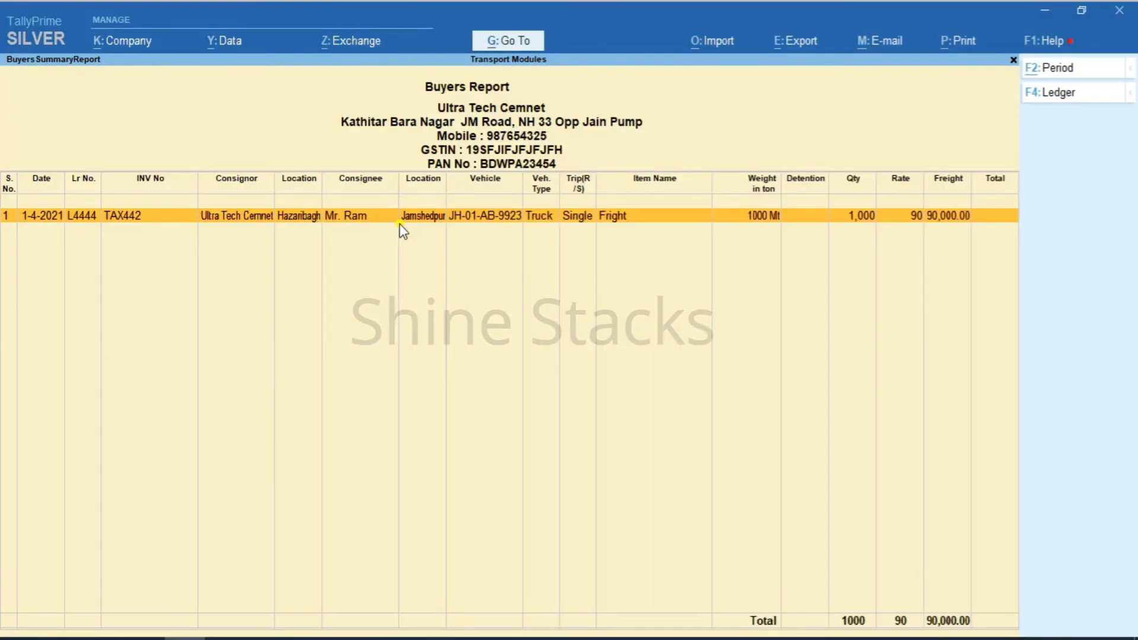
# Step: Leave the Buyers Report and open the Transpoter Summary Details freight statement
pyautogui.press('Escape')
pyautogui.press('Escape')
pyautogui.press('Escape')
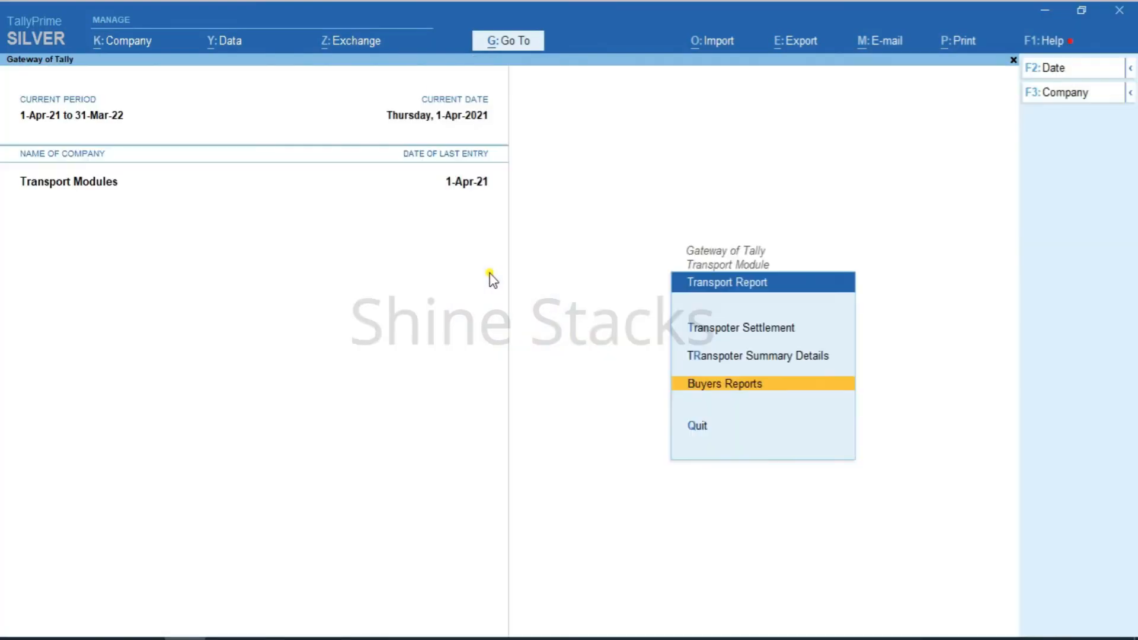
pyautogui.press('Up')
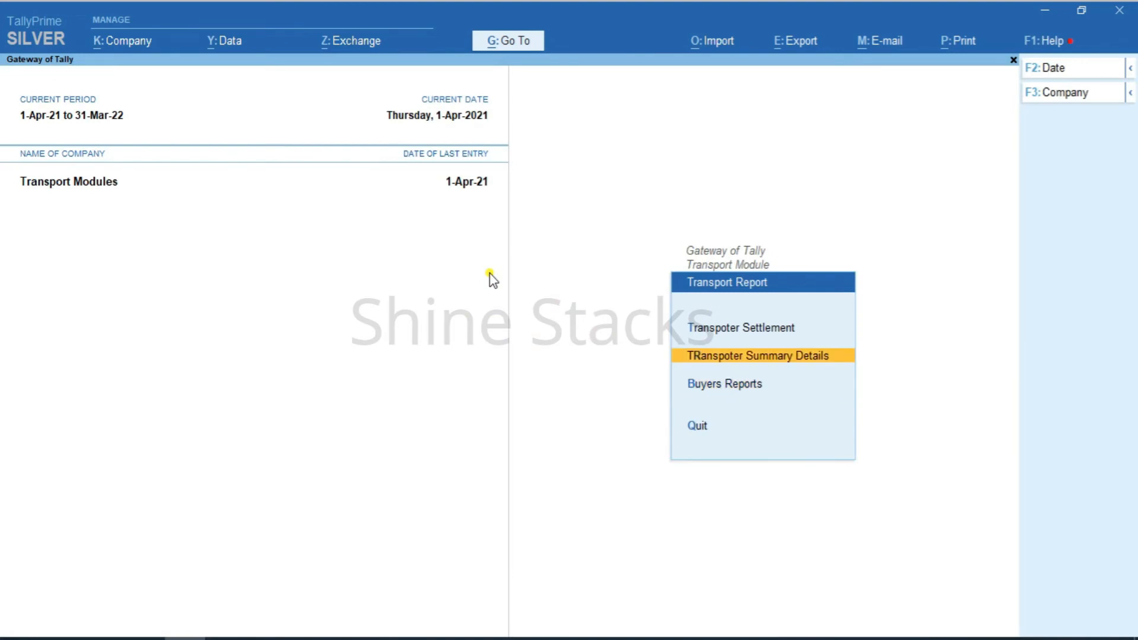
pyautogui.press('Down')
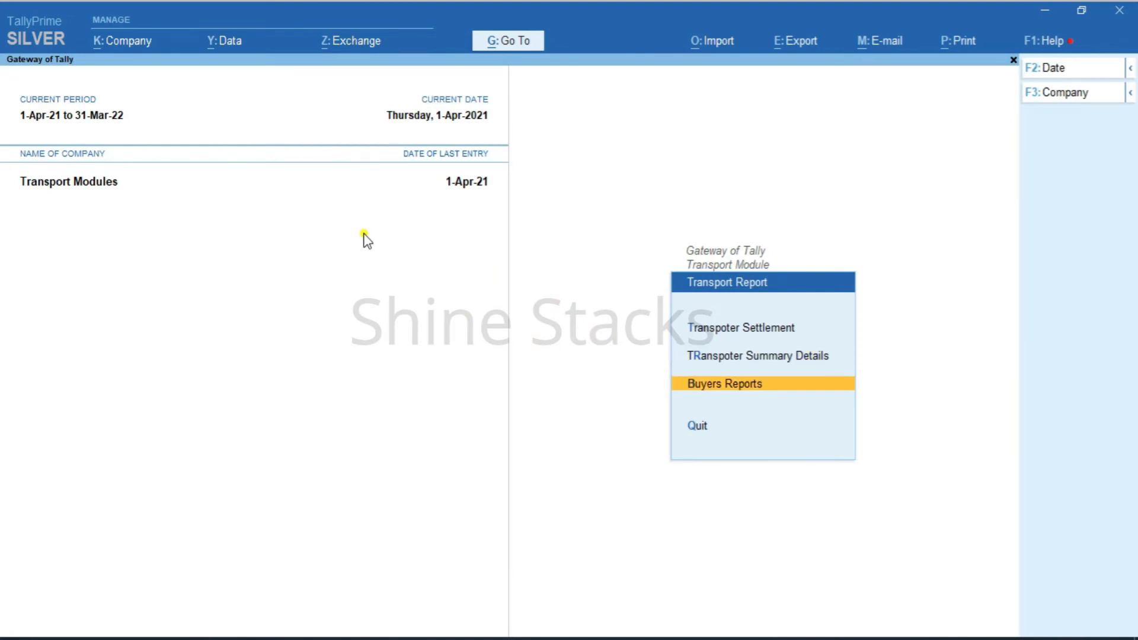
pyautogui.press('Return')
pyautogui.press('Down')
pyautogui.press('Return')
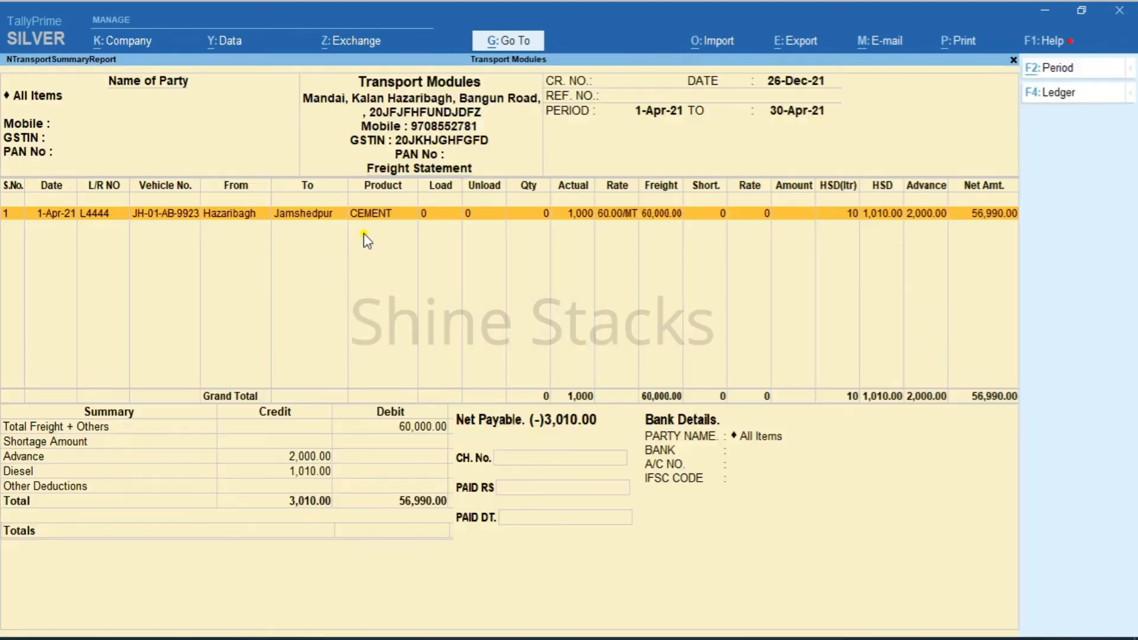
# Step: View the freight statement for the Hr Tranport ledger and return to the Gateway of Tally
pyautogui.click(1058, 99)
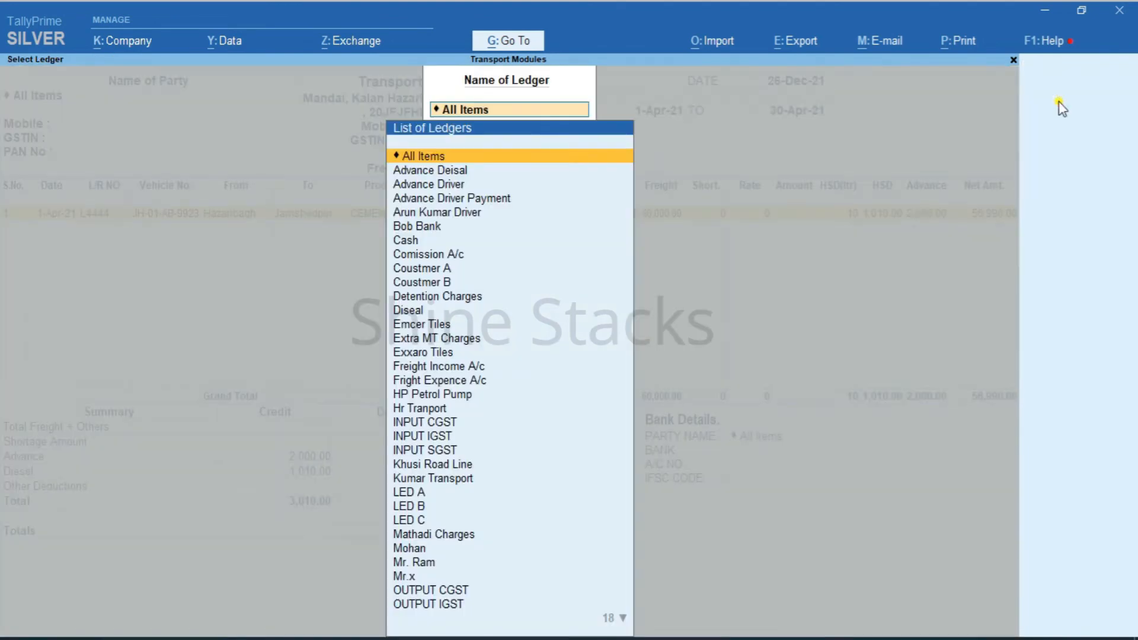
pyautogui.write('HR')
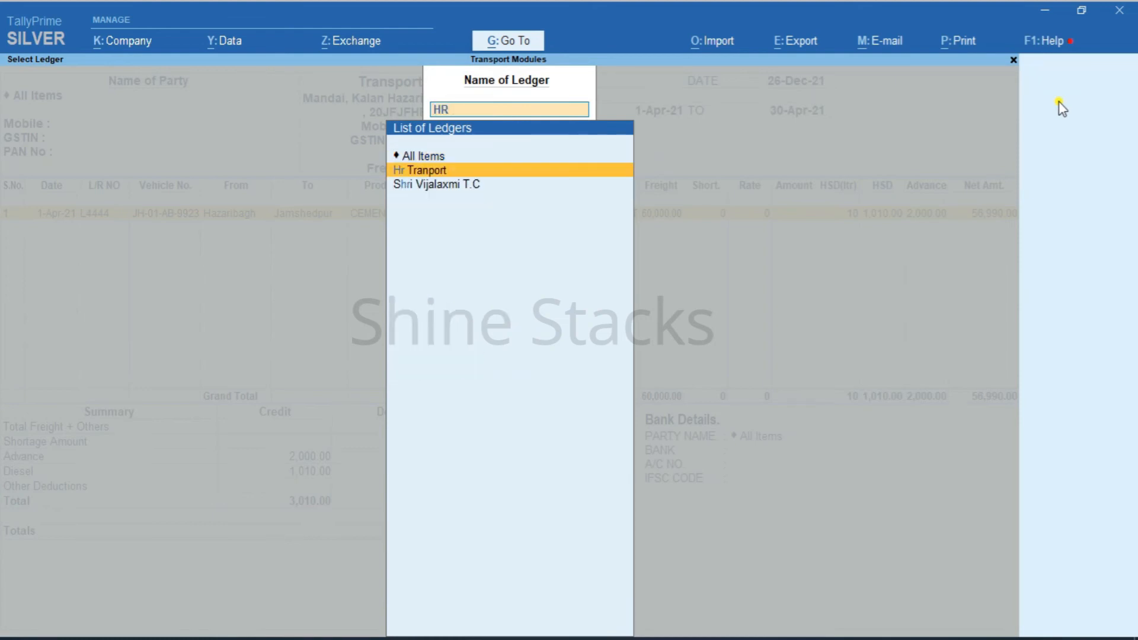
pyautogui.press('Return')
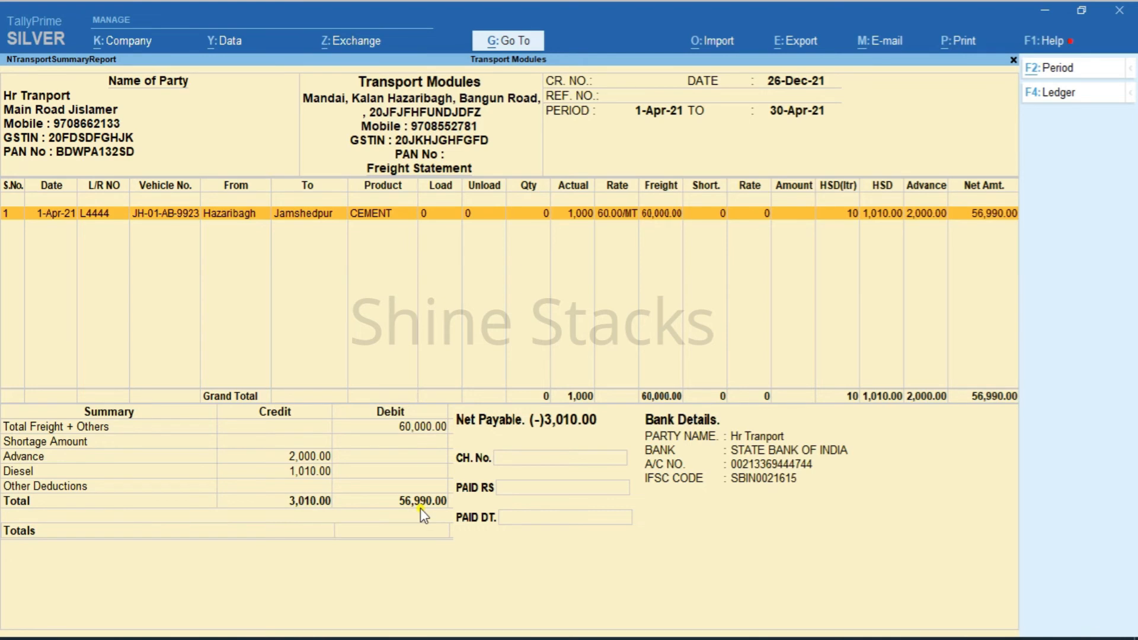
pyautogui.press('Escape')
pyautogui.press('Escape')
pyautogui.press('Escape')
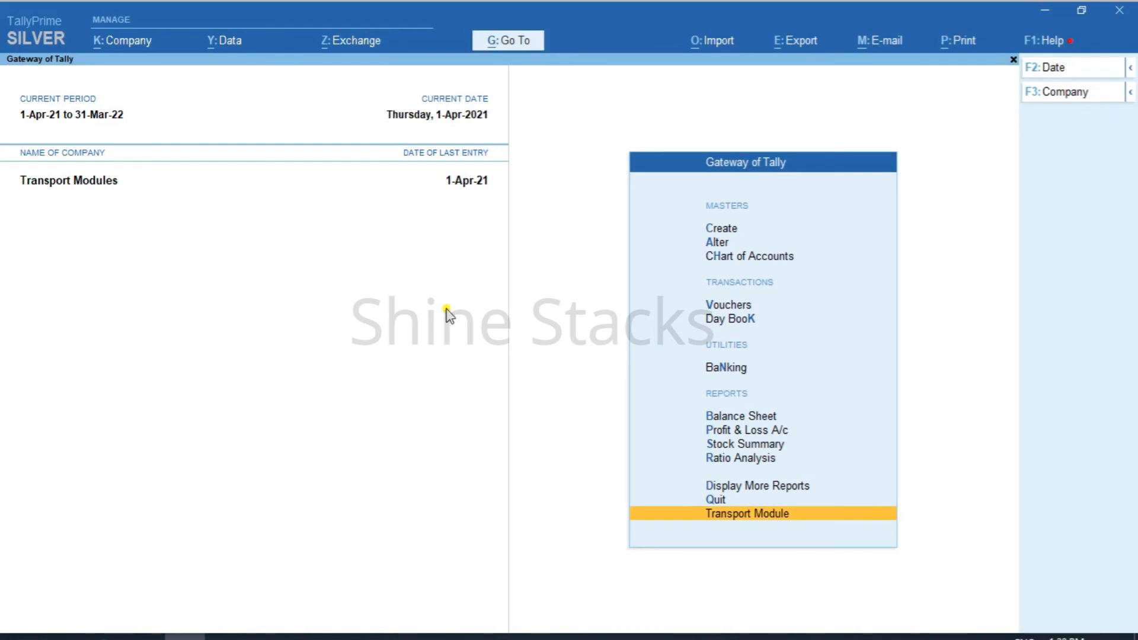
# Step: Start a new voucher of type L.R. Entry
pyautogui.press('Down')
pyautogui.press('Down')
pyautogui.press('Down')
pyautogui.press('Down')
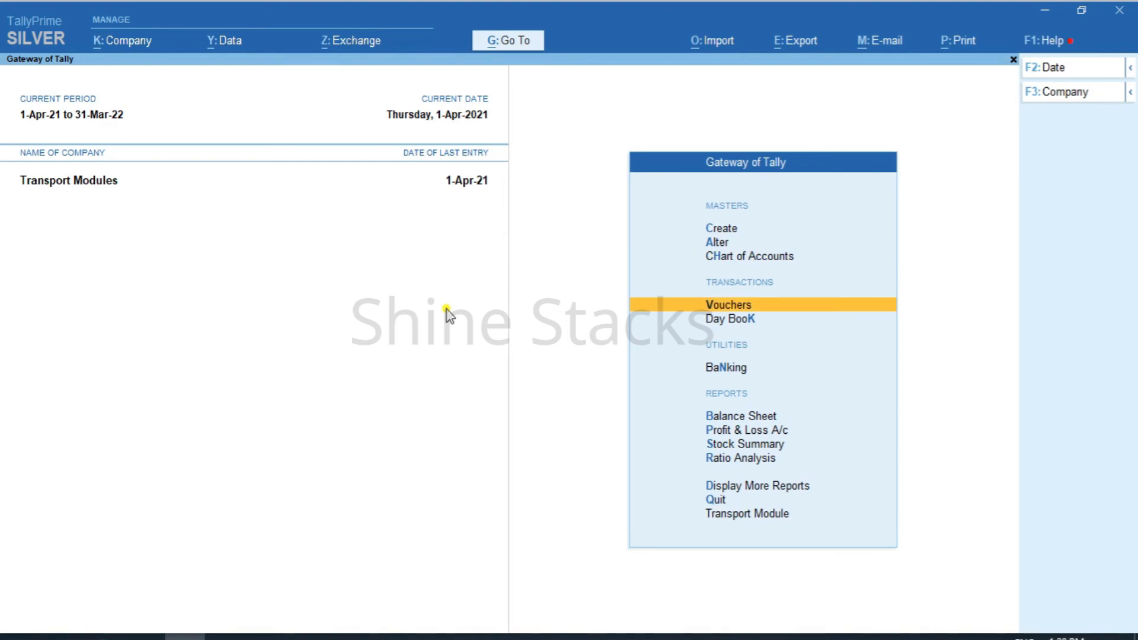
pyautogui.click(709, 304)
pyautogui.click(1057, 290)
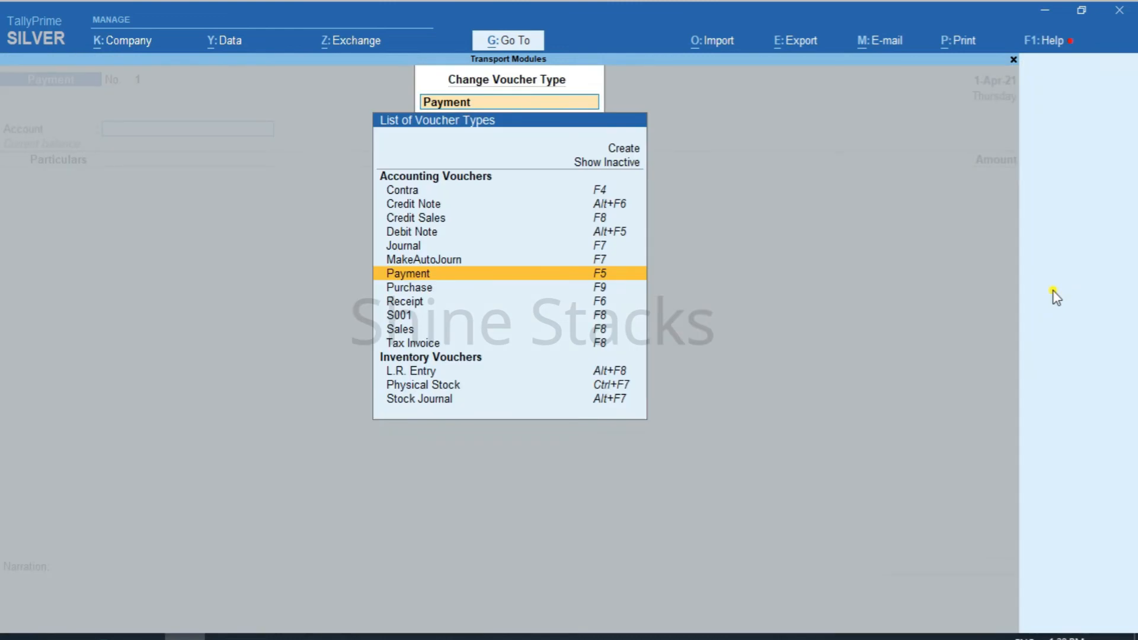
pyautogui.write('l.r')
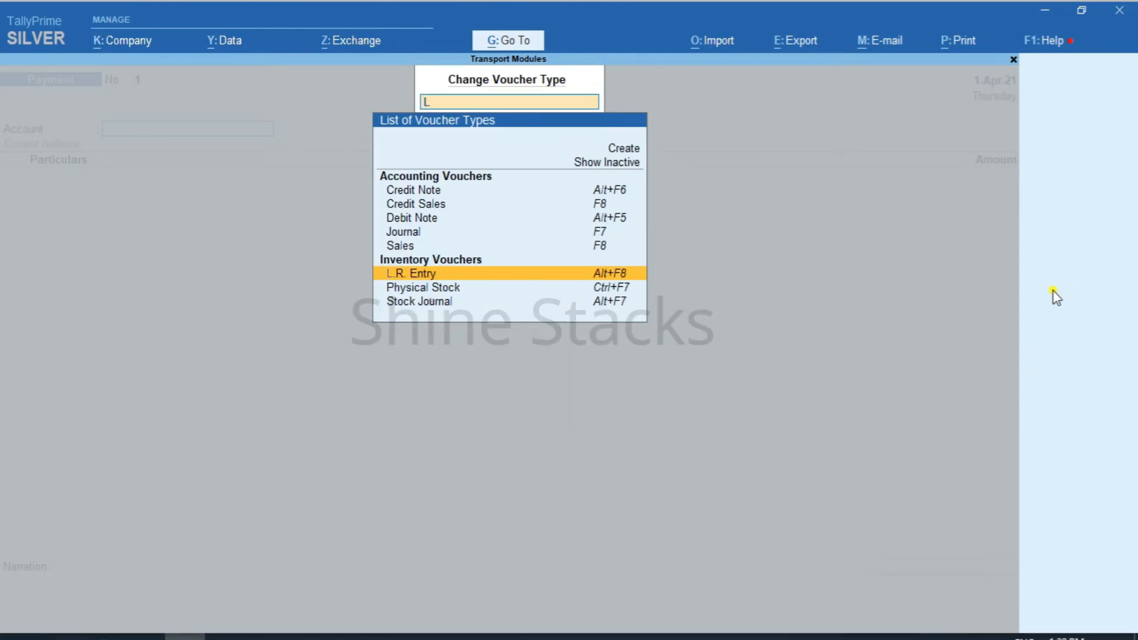
pyautogui.press('Return')
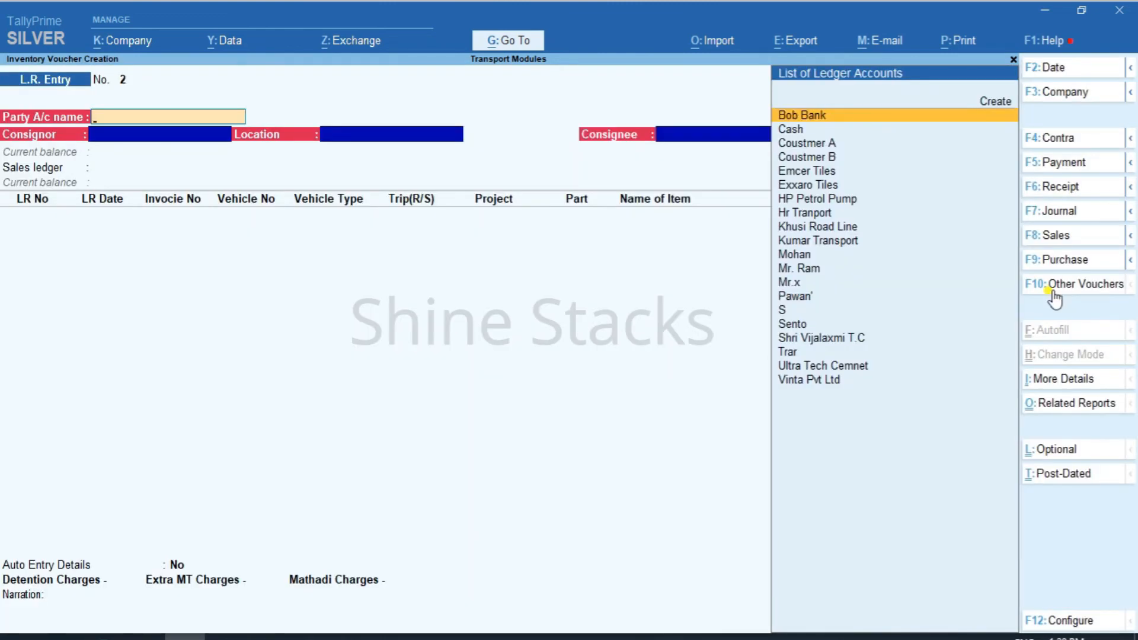
# Step: Set the party and consignor to Ultra Tech Cemnet at location Dhanbad, with voucher date 2-4-2021
pyautogui.write('ult')
pyautogui.press('Return')
pyautogui.press('F2')
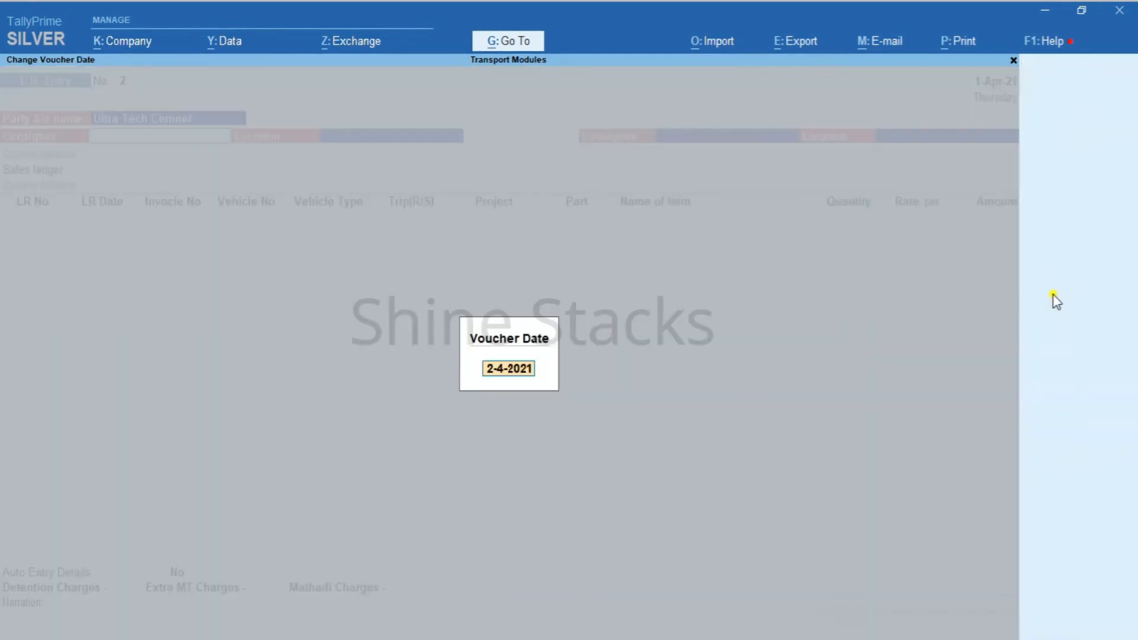
pyautogui.press('Return')
pyautogui.write('ul')
pyautogui.press('Return')
pyautogui.press('Return')
# Step: Choose the individual's ledger as consignee with location Dymka, and use Freight Income A/c as sales ledger
pyautogui.press('BackSpace')
pyautogui.write('mr')
pyautogui.press('BackSpace')
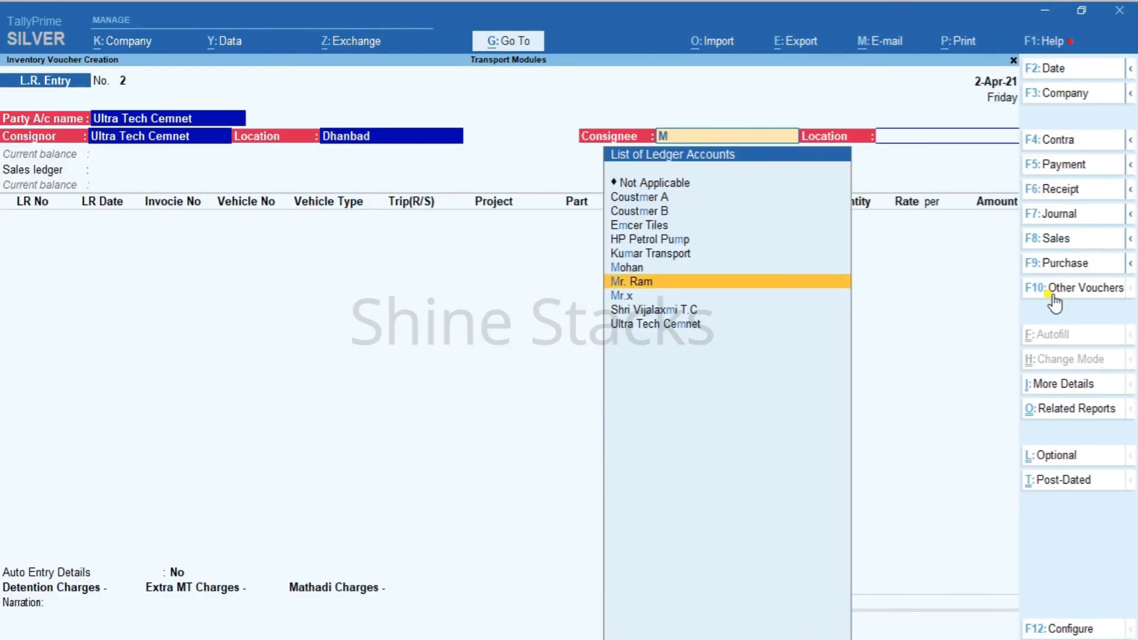
pyautogui.write('o')
pyautogui.press('Return')
pyautogui.press('Down')
pyautogui.press('Down')
pyautogui.press('Down')
pyautogui.press('Down')
pyautogui.press('Return')
pyautogui.press('Return')
# Step: Enter LR number 111 dated 2-Apr-21 with invoice number 555 in the entry line
pyautogui.write('111')
pyautogui.press('Return')
pyautogui.press('Return')
pyautogui.write('555')
pyautogui.press('Return')
pyautogui.press('Down')
pyautogui.press('Return')
pyautogui.press('Down')
pyautogui.press('Return')
pyautogui.press('Return')
pyautogui.press('Return')
pyautogui.press('BackSpace')
pyautogui.press('BackSpace')
pyautogui.press('Down')
pyautogui.press('Down')
pyautogui.press('Return')
pyautogui.press('Return')
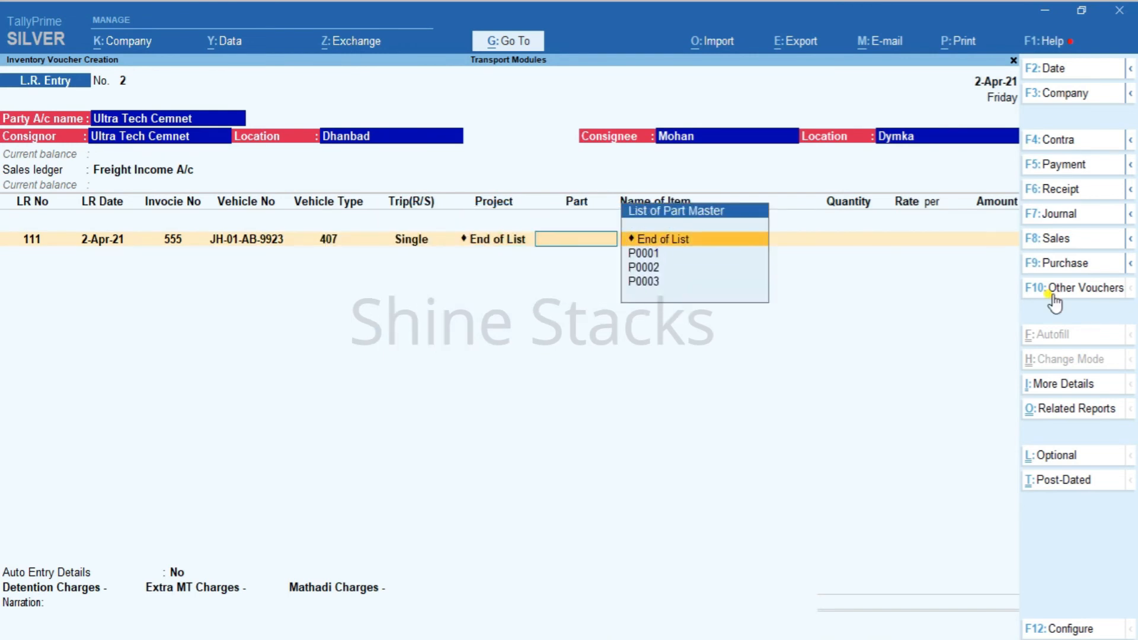
# Step: Skip the part and add the Fright item with quantity 1000 at rate 90
pyautogui.press('Return')
pyautogui.press('Down')
pyautogui.press('Return')
pyautogui.press('Return')
pyautogui.write('1000')
pyautogui.press('Return')
pyautogui.write('90')
pyautogui.press('Return')
pyautogui.press('Return')
pyautogui.press('Return')
# Step: Complete the item's additional details with 1000 and CEMENT, decline the auto entry details and save the voucher
pyautogui.write('1000')
pyautogui.press('Return')
pyautogui.press('Return')
pyautogui.write('CEMN')
pyautogui.press('BackSpace')
pyautogui.write('ENT')
pyautogui.press('Return')
pyautogui.press('Return')
pyautogui.press('Return')
pyautogui.press('Return')
pyautogui.press('Return')
pyautogui.write('n')
# Step: Begin the L.R. Entry dated 3-Apr-21 with Ultra Tech Cemnet as party and consignor at location Godda
pyautogui.write('UL')
pyautogui.press('Return')
pyautogui.hotkey('ctrl', 'a')
pyautogui.write('UL')
pyautogui.press('Return')
pyautogui.press('Down')
pyautogui.press('Down')
pyautogui.press('Down')
pyautogui.press('Down')
pyautogui.press('Down')
pyautogui.press('Down')
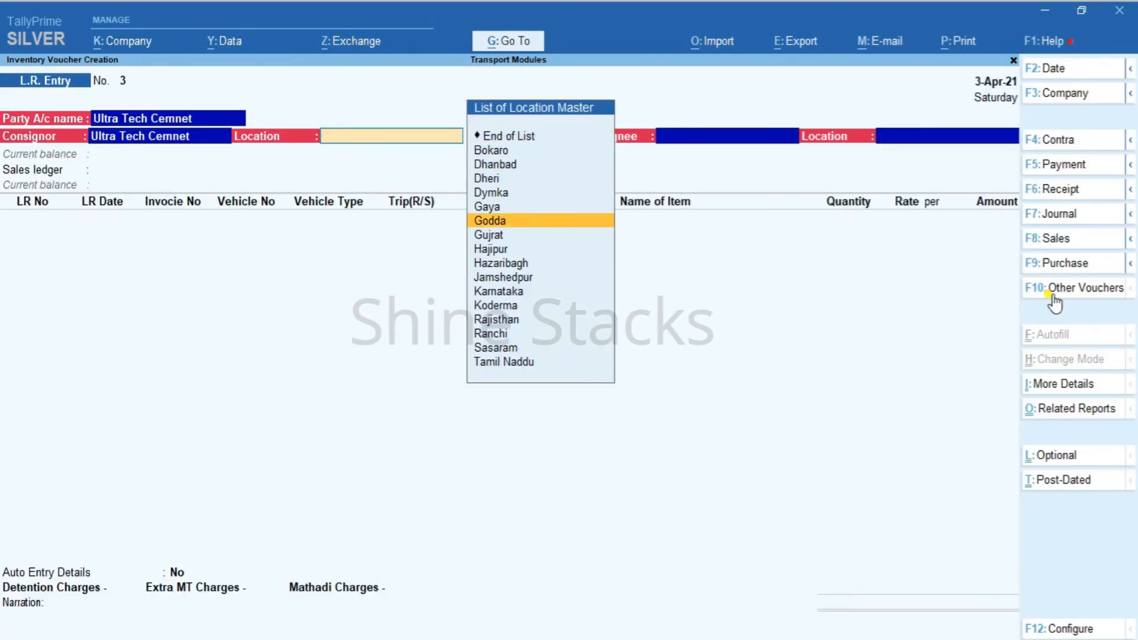
pyautogui.press('Return')
# Step: Choose the same individual's ledger as consignee for this voucher and set the consignee location to Gaya
pyautogui.press('Down')
pyautogui.press('Down')
pyautogui.press('Down')
pyautogui.press('Down')
pyautogui.press('Down')
pyautogui.press('Down')
pyautogui.press('Down')
pyautogui.press('Down')
pyautogui.press('Down')
pyautogui.press('Down')
pyautogui.press('Down')
pyautogui.press('Return')
pyautogui.press('Down')
pyautogui.press('Down')
pyautogui.press('Down')
pyautogui.press('Down')
pyautogui.press('Down')
pyautogui.press('Return')
pyautogui.write('2222SV')
pyautogui.press('Return')
pyautogui.press('Return')
pyautogui.press('Return')
pyautogui.press('Down')
pyautogui.press('Return')
pyautogui.press('Down')
pyautogui.press('Down')
pyautogui.press('Return')
pyautogui.press('Down')
pyautogui.press('Down')
pyautogui.press('Return')
pyautogui.press('Return')
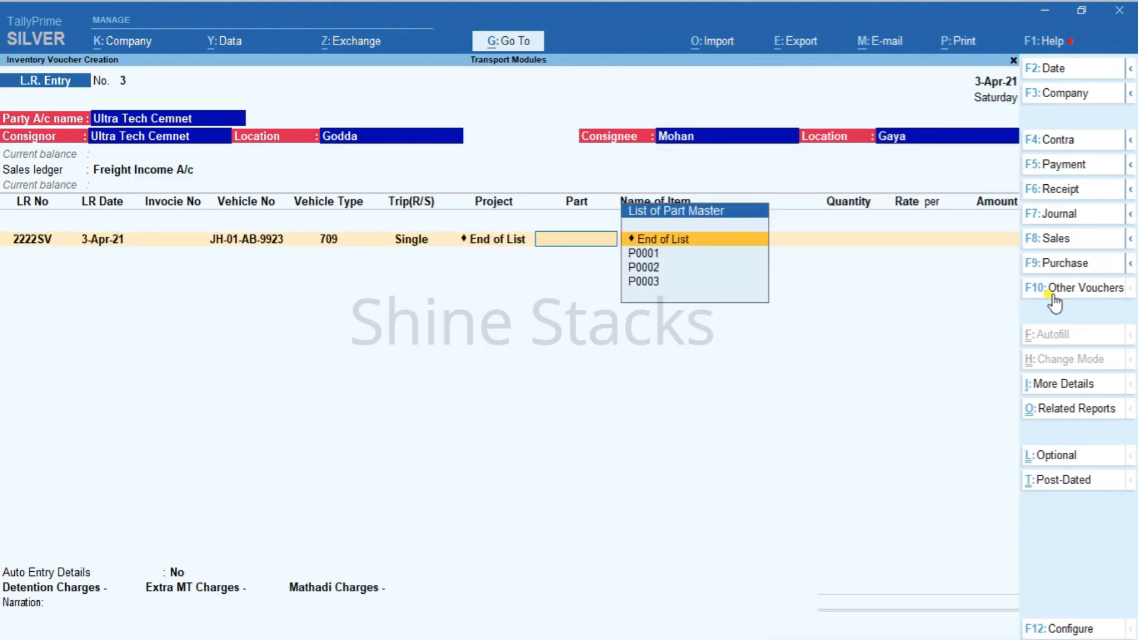
# Step: Add the Fright item without a part, with quantity 800 at rate 90
pyautogui.press('Return')
pyautogui.press('Return')
pyautogui.write('800')
pyautogui.press('Return')
pyautogui.write('90')
pyautogui.press('Return')
pyautogui.press('Return')
pyautogui.press('Return')
# Step: Fill in 800 and CEMENT in the additional details, decline the auto entry details, save the voucher and leave voucher entry
pyautogui.write('800')
pyautogui.press('Return')
pyautogui.press('Return')
pyautogui.write('CEMENT')
pyautogui.press('Return')
pyautogui.press('Return')
pyautogui.press('Return')
pyautogui.press('Return')
pyautogui.press('n')
pyautogui.press('Return')
pyautogui.press('Return')
pyautogui.press('Return')
pyautogui.press('Return')
pyautogui.press('Escape')
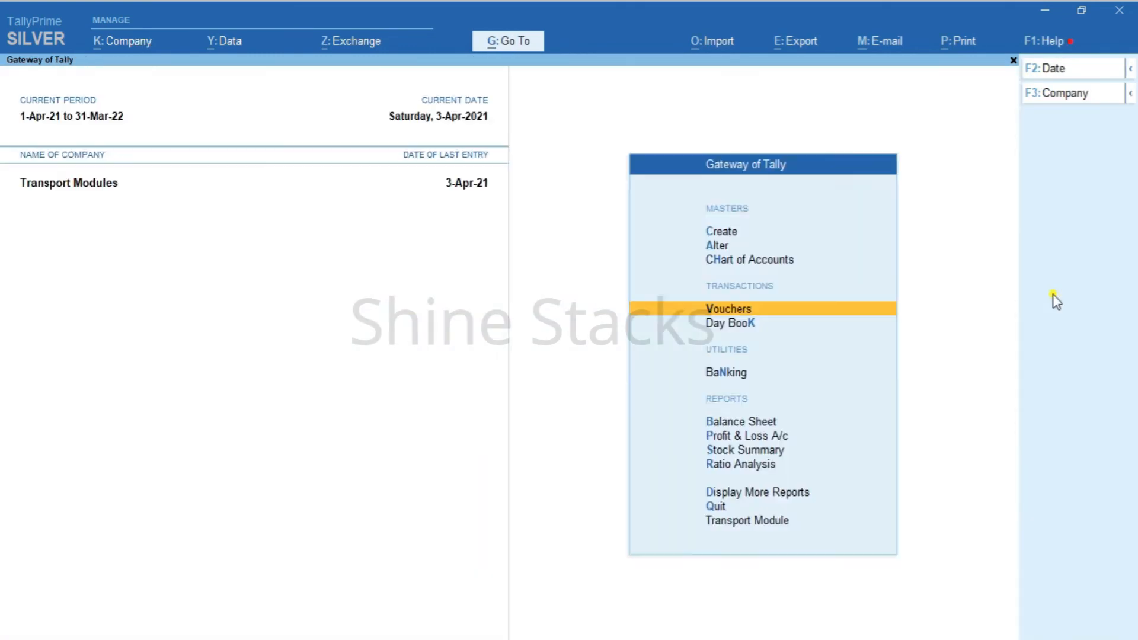
# Step: Check the Day Book for 3-Apr-21 and return to the Gateway of Tally
pyautogui.press('Escape')
pyautogui.press('n')
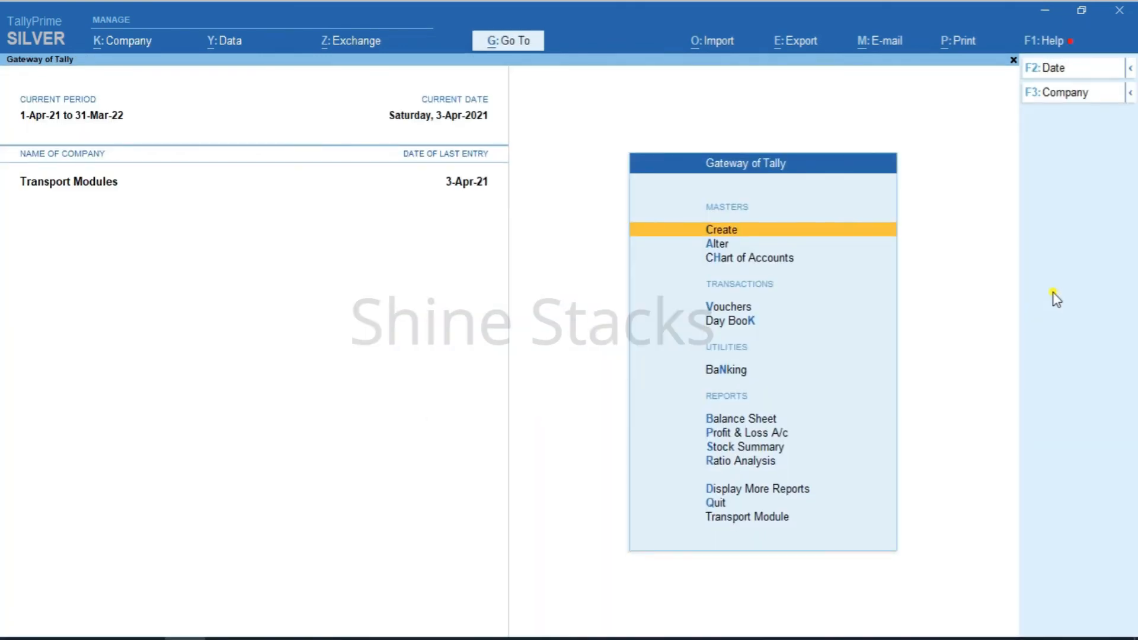
pyautogui.press('d')
pyautogui.press('d')
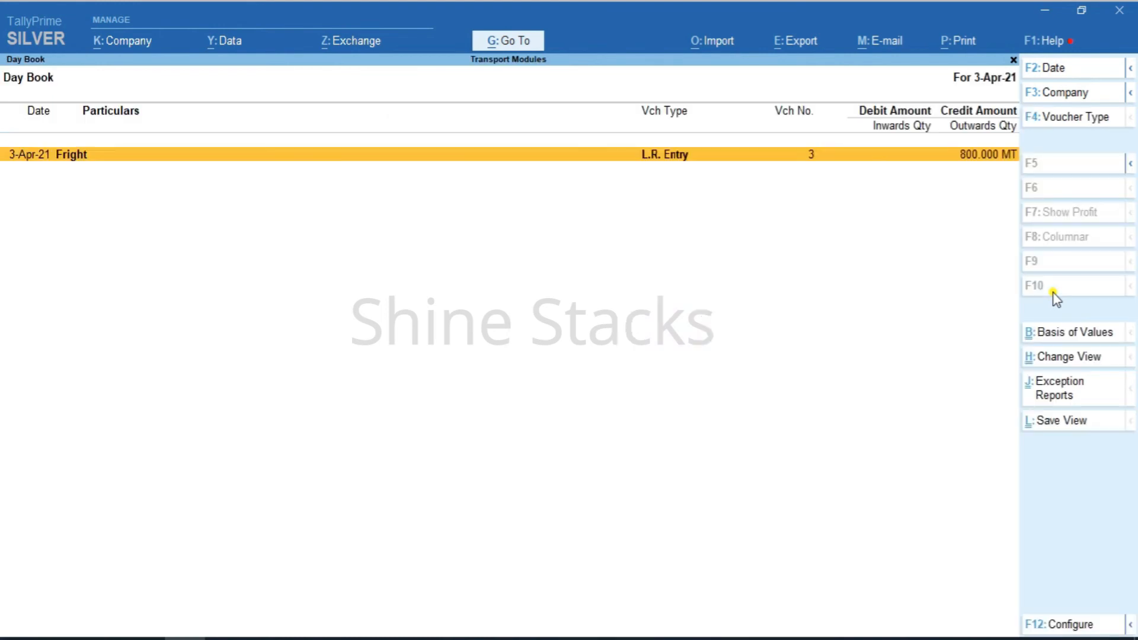
pyautogui.press('Escape')
pyautogui.press('Escape')
pyautogui.press('Escape')
pyautogui.press('n')
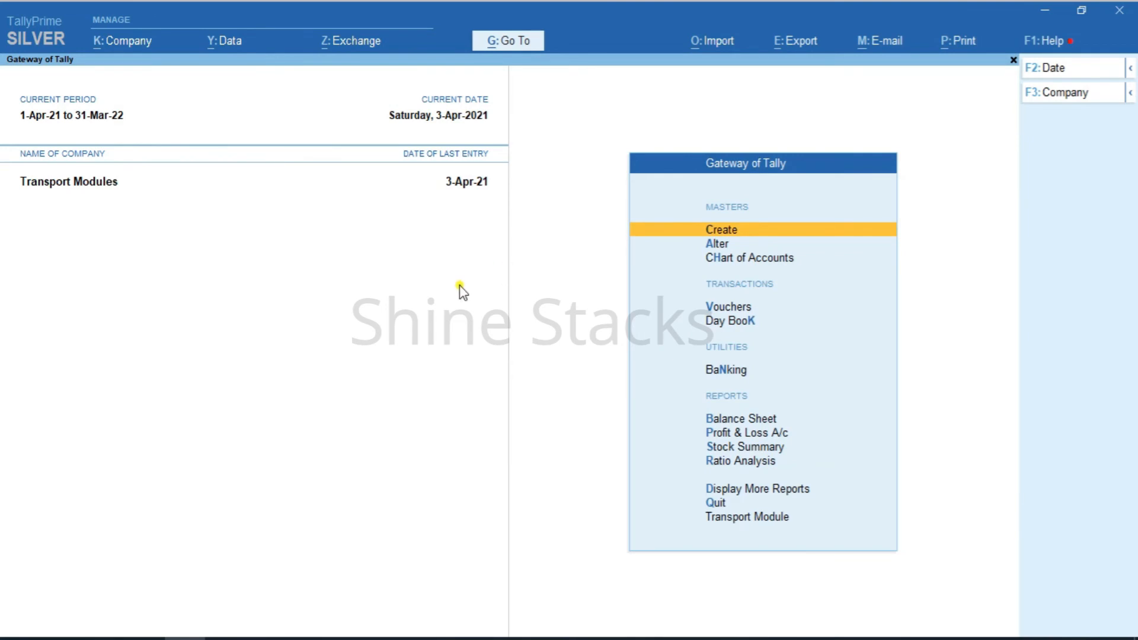
# Step: Open Auto Party Credit Sales Entry in the Transport Module and choose the Tax Invoice voucher type
pyautogui.click(750, 518)
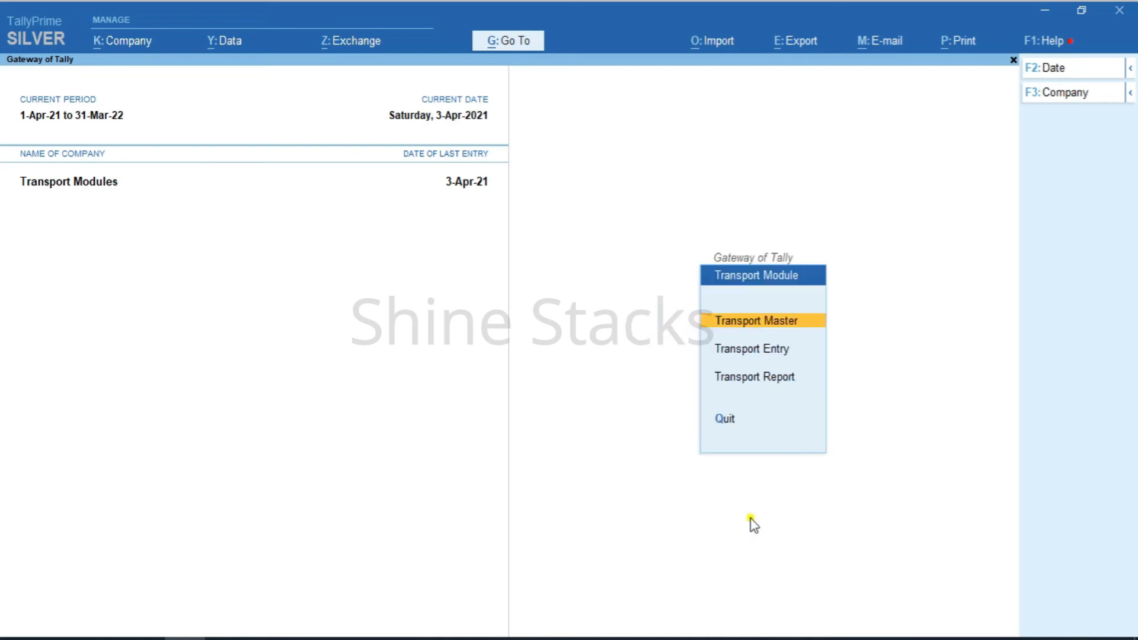
pyautogui.press('Down')
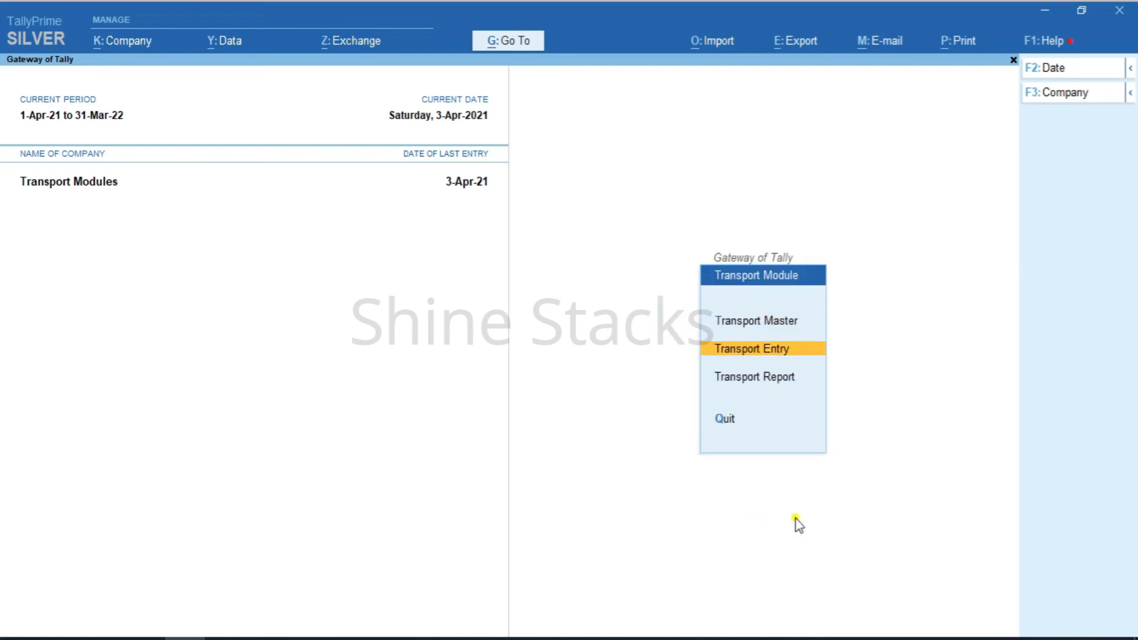
pyautogui.click(747, 349)
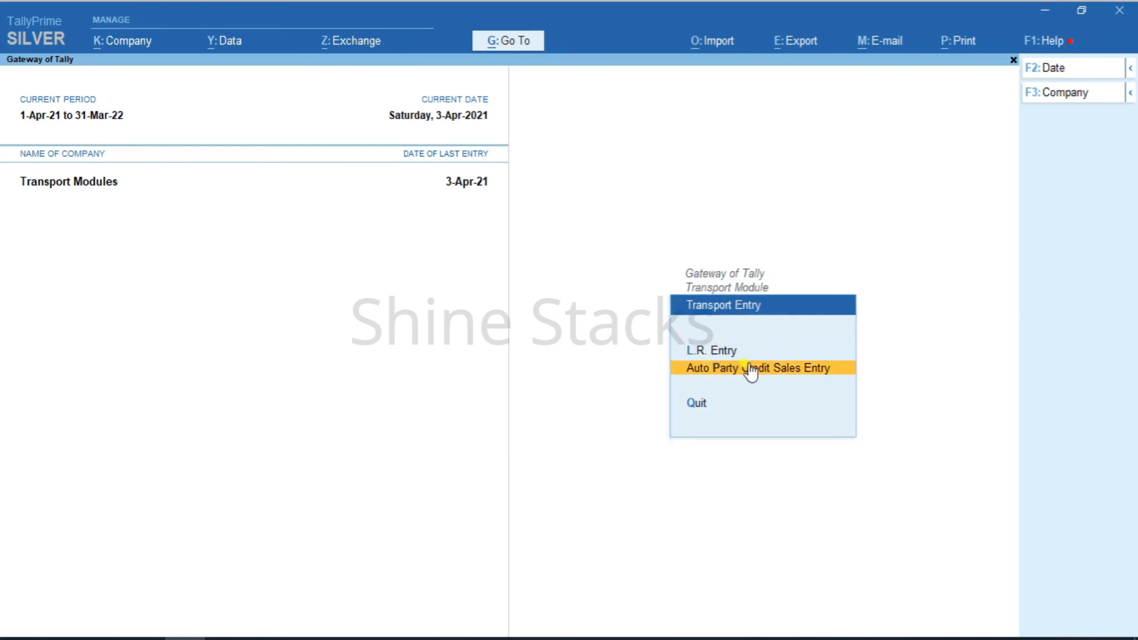
pyautogui.click(799, 372)
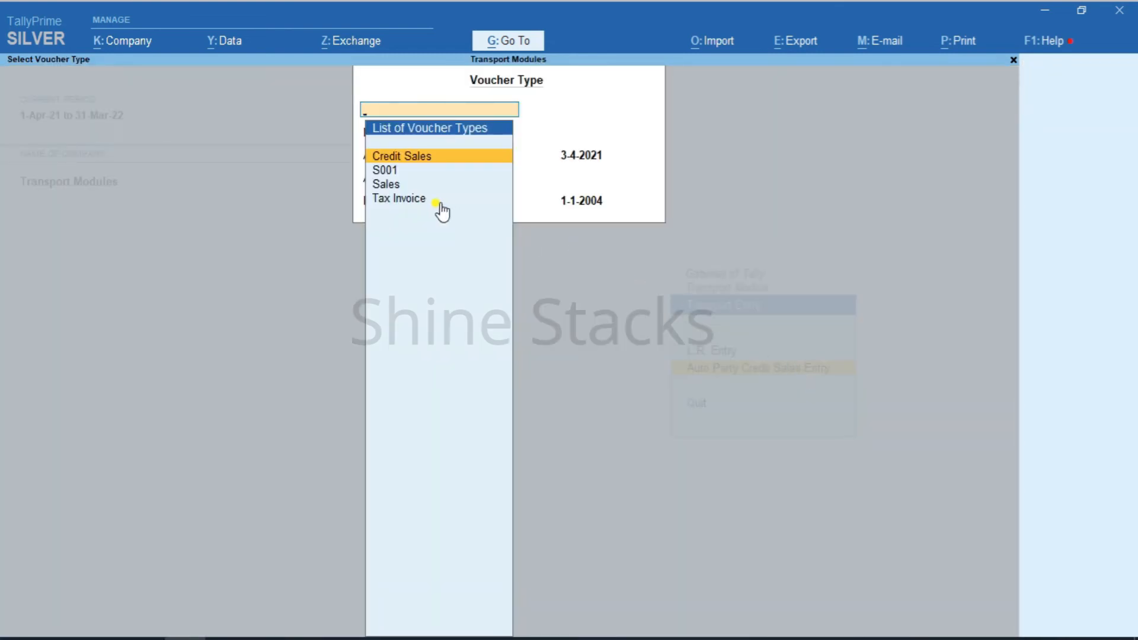
pyautogui.click(403, 201)
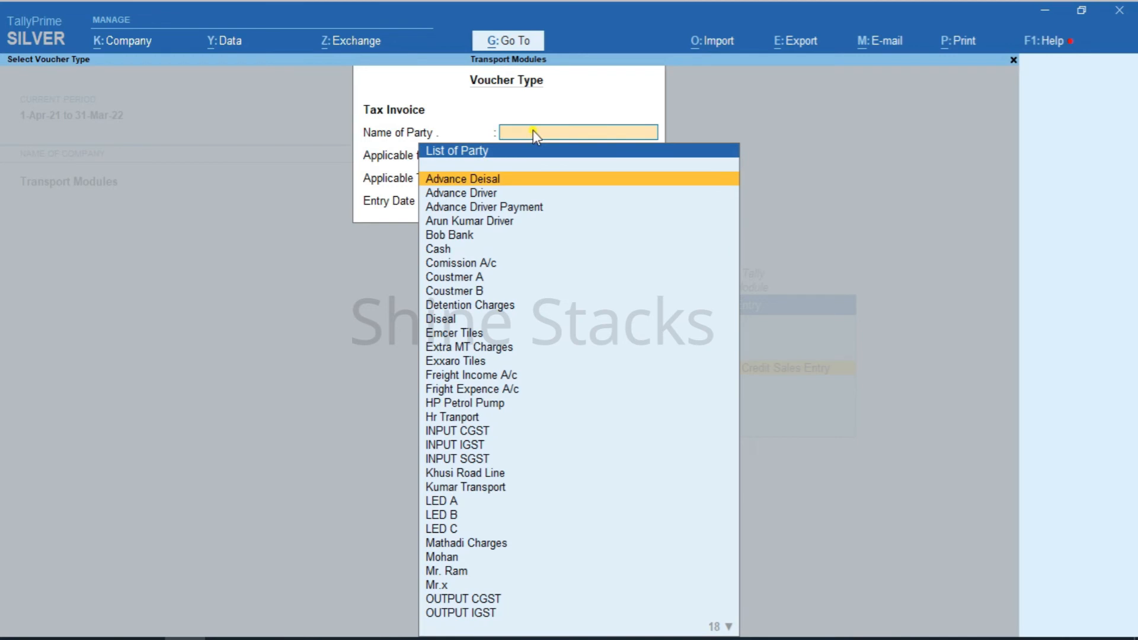
# Step: List pending sales for Ultra Tech Cemnet applicable from 1-4-2021 to 10-4-2021, with entry date 11-4-21
pyautogui.write('ULT')
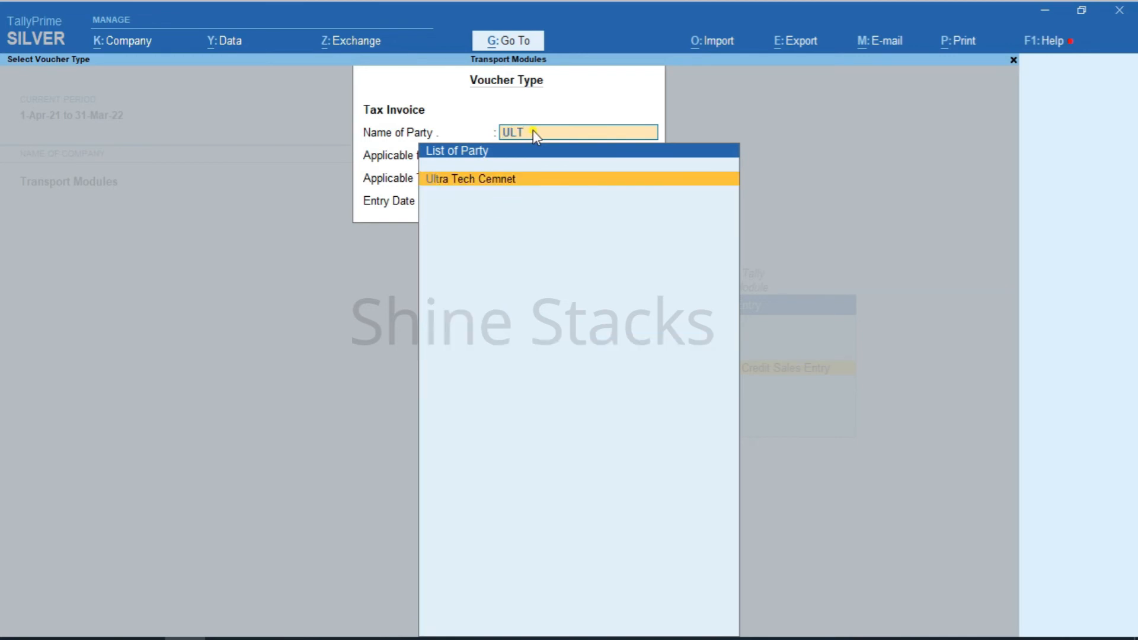
pyautogui.click(532, 189)
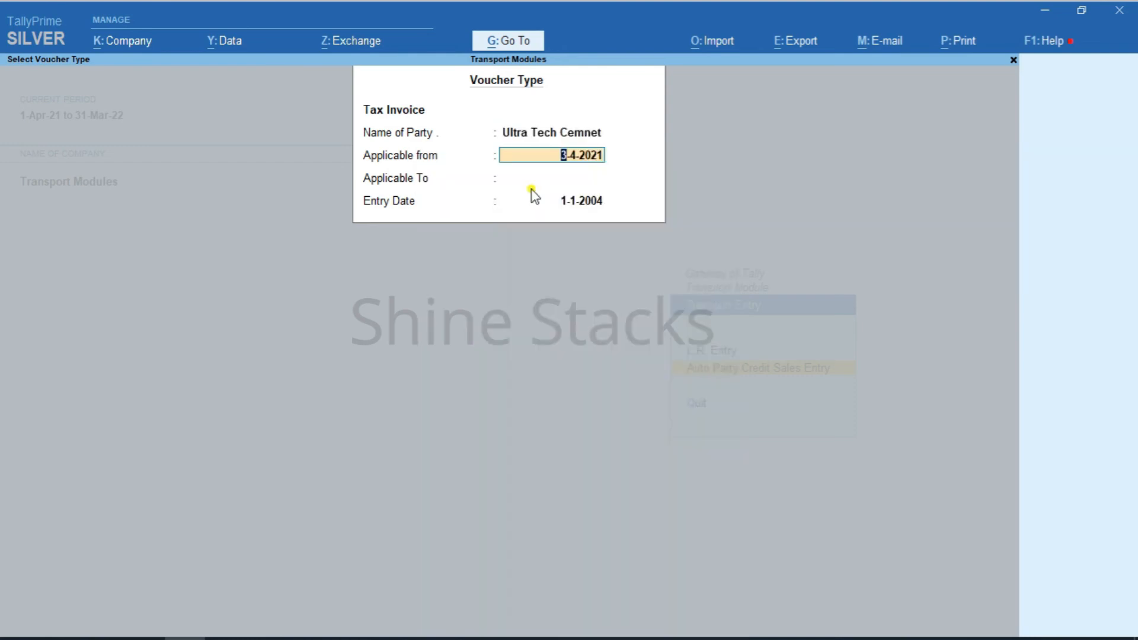
pyautogui.write('1-4-2021')
pyautogui.press('Return')
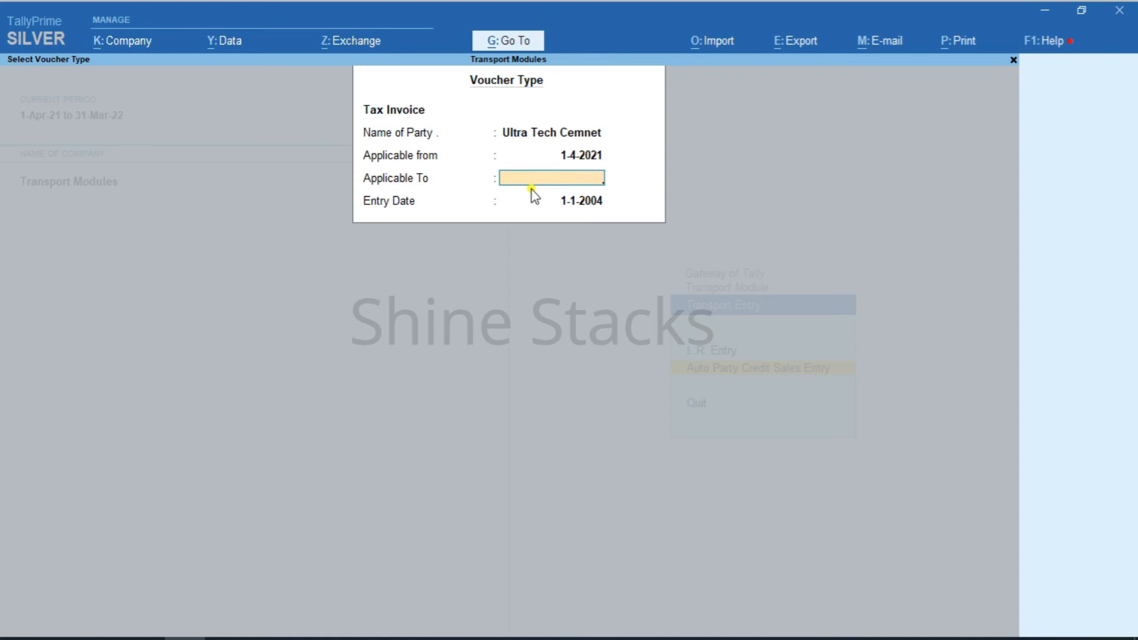
pyautogui.write('10-4-2021')
pyautogui.press('Return')
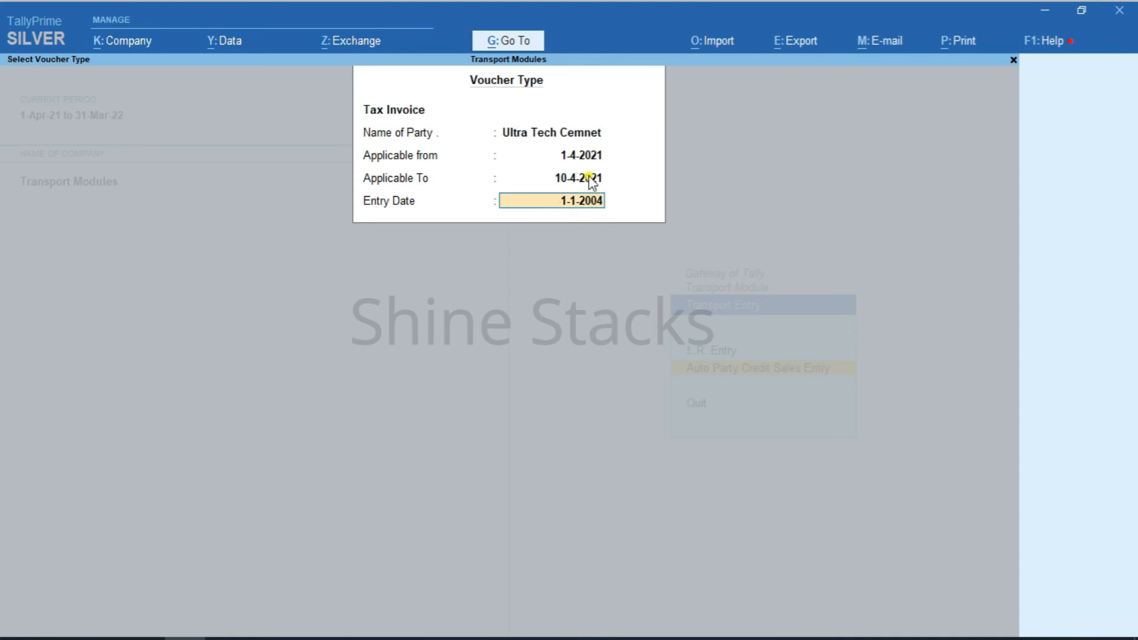
pyautogui.write('11-4-21')
pyautogui.press('Return')
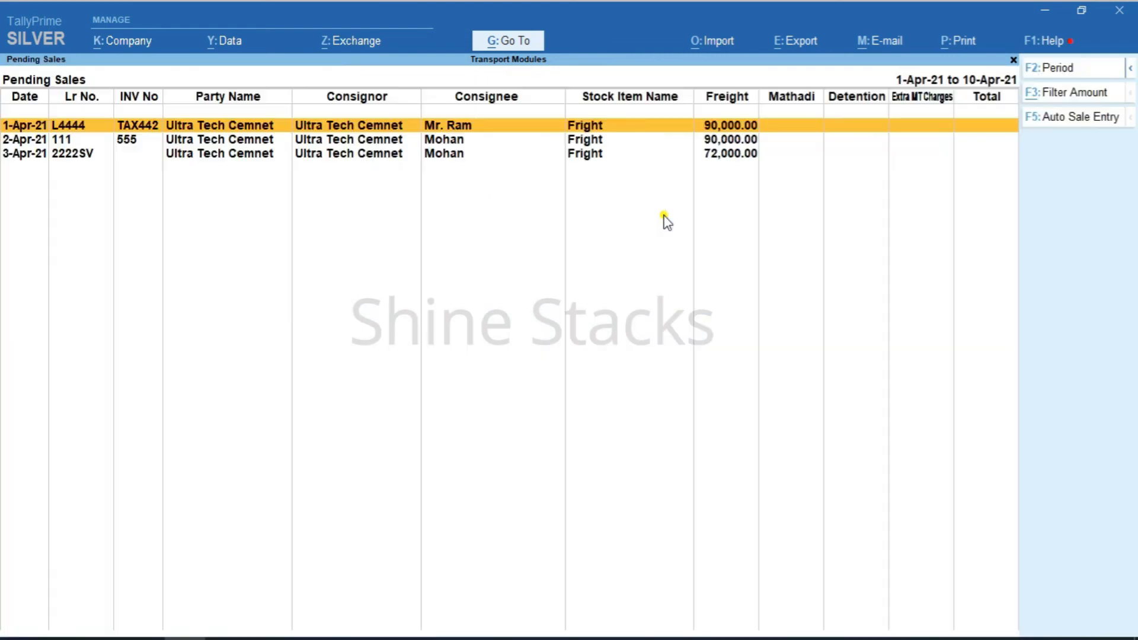
# Step: Look through the pending L.R. entries listed in the Pending Sales report
pyautogui.press('Down')
pyautogui.press('Down')
pyautogui.press('Up')
pyautogui.press('Up')
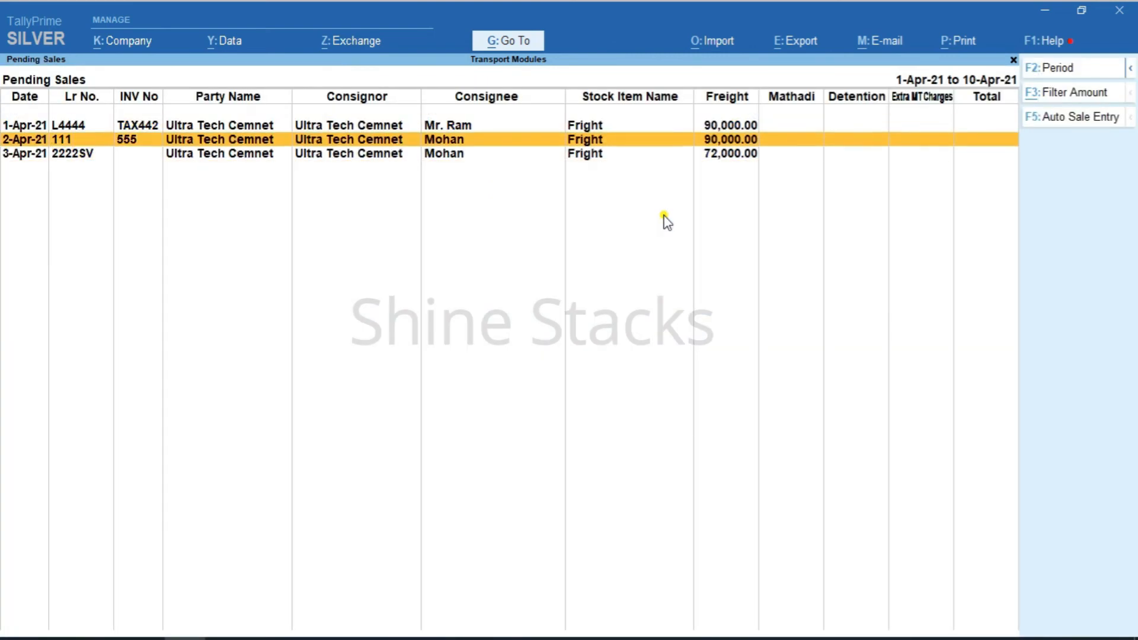
pyautogui.press('Down')
pyautogui.press('Down')
pyautogui.press('Up')
pyautogui.press('Up')
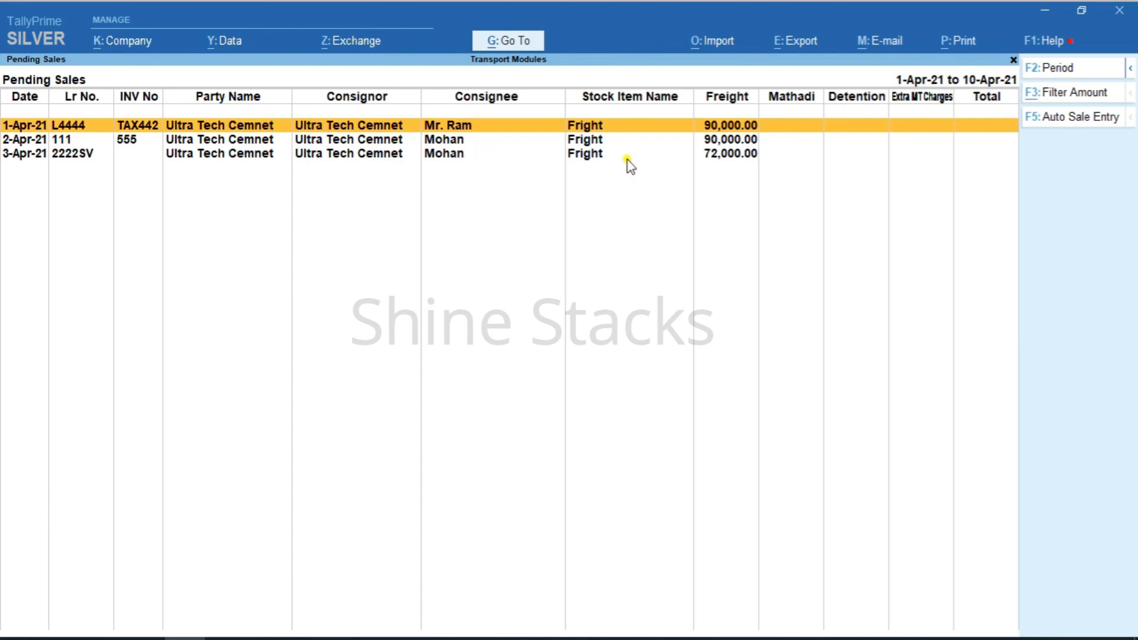
# Step: Select the pending entries L4444, 111 and 2222SV and create one automatic sale entry from them
pyautogui.press('space')
pyautogui.press('Down')
pyautogui.press('space')
pyautogui.press('Down')
pyautogui.press('space')
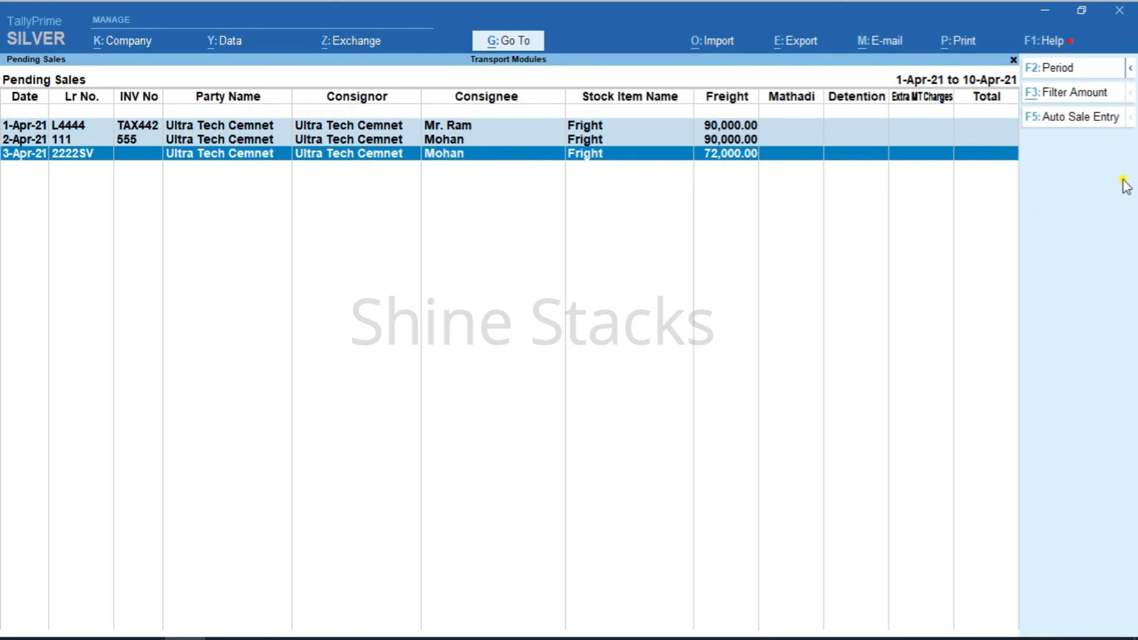
pyautogui.click(1081, 119)
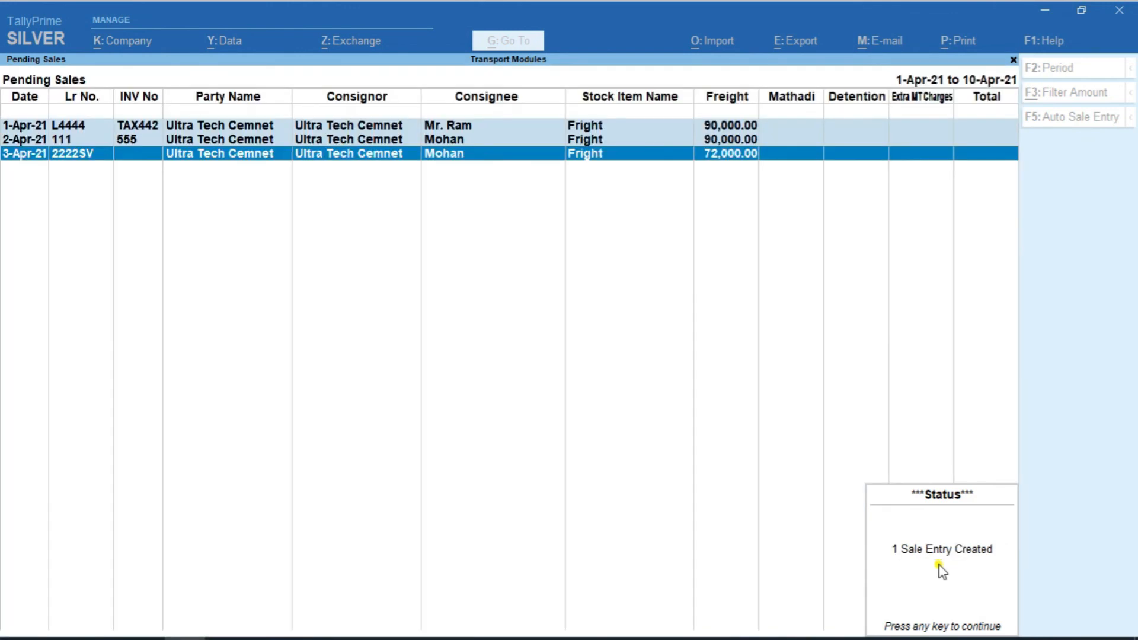
pyautogui.press('Return')
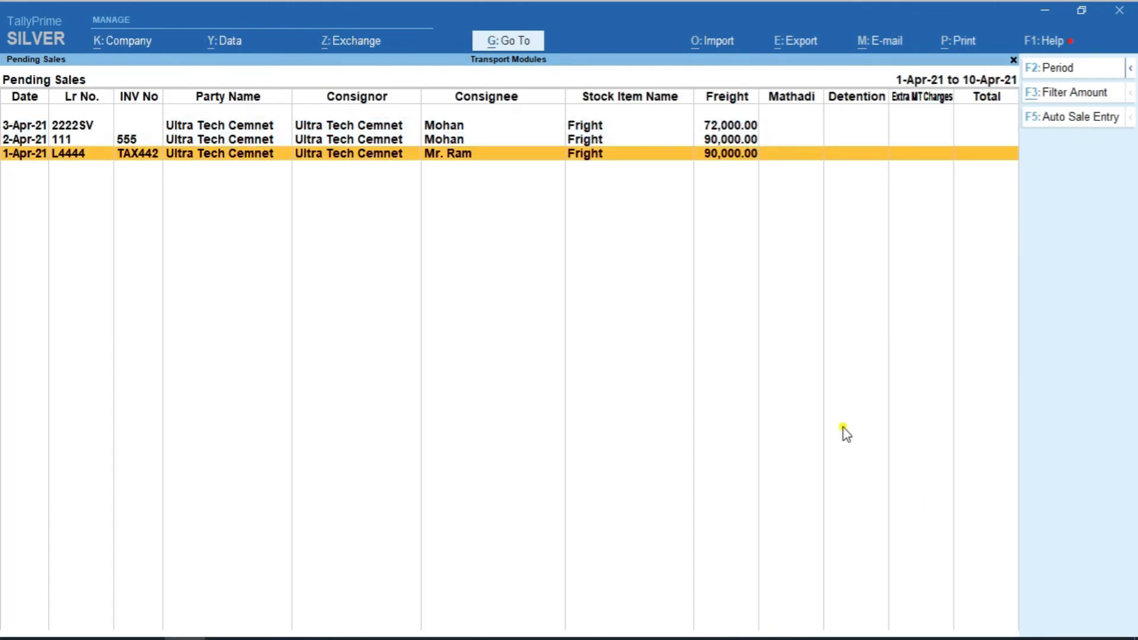
# Step: Leave the Pending Sales report and show the Day Book for 11-4-21
pyautogui.press('Escape')
pyautogui.press('Escape')
pyautogui.press('Escape')
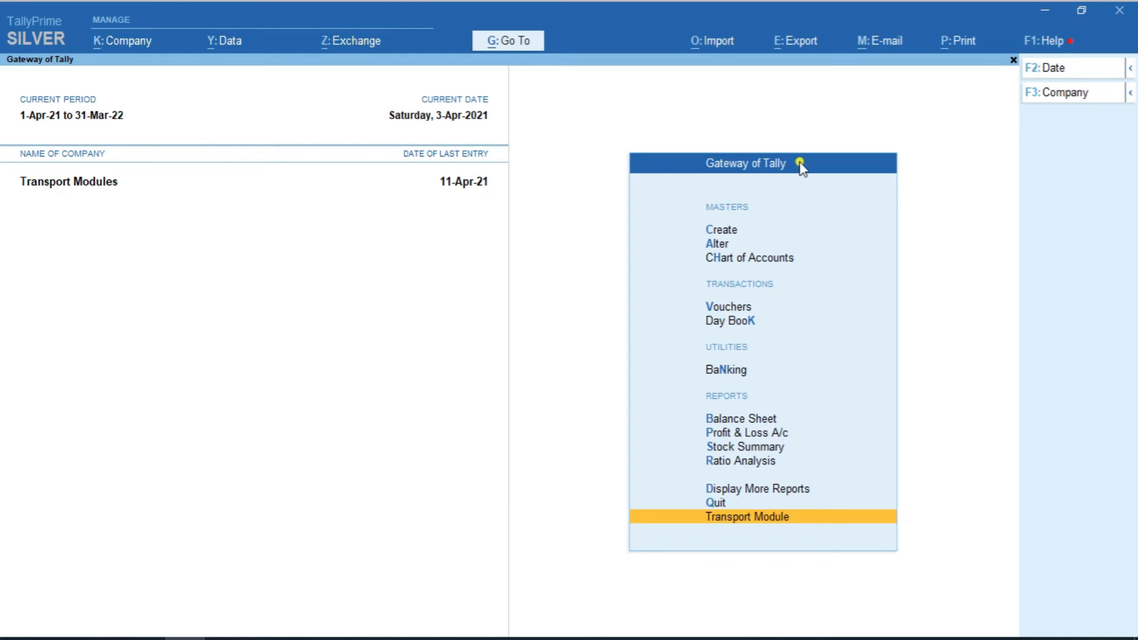
pyautogui.press('d')
pyautogui.press('d')
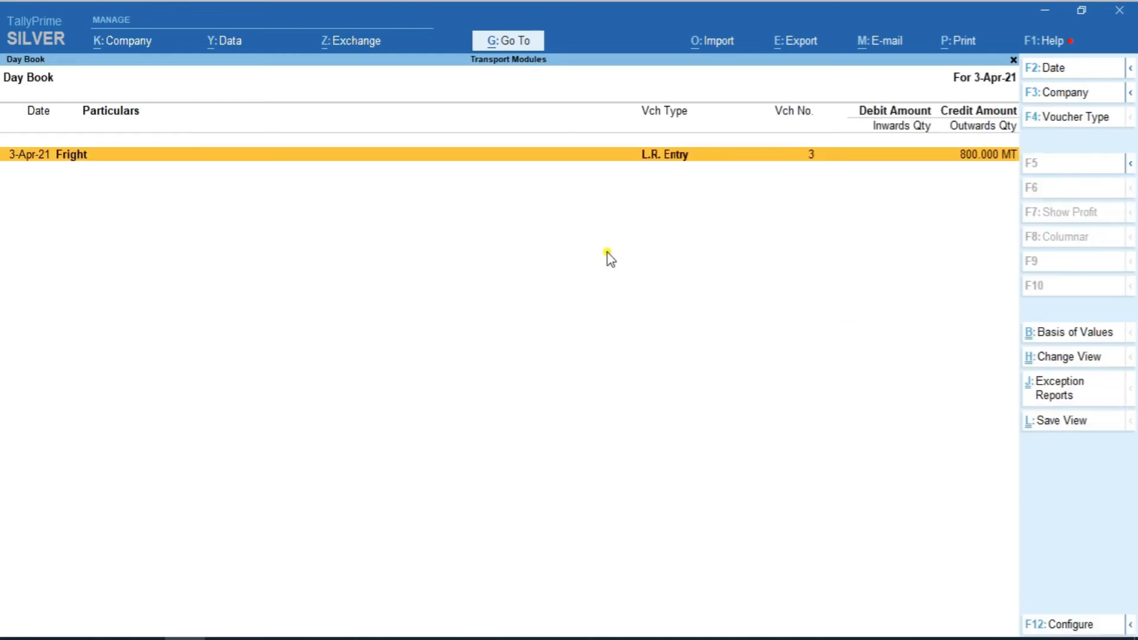
pyautogui.press('F2')
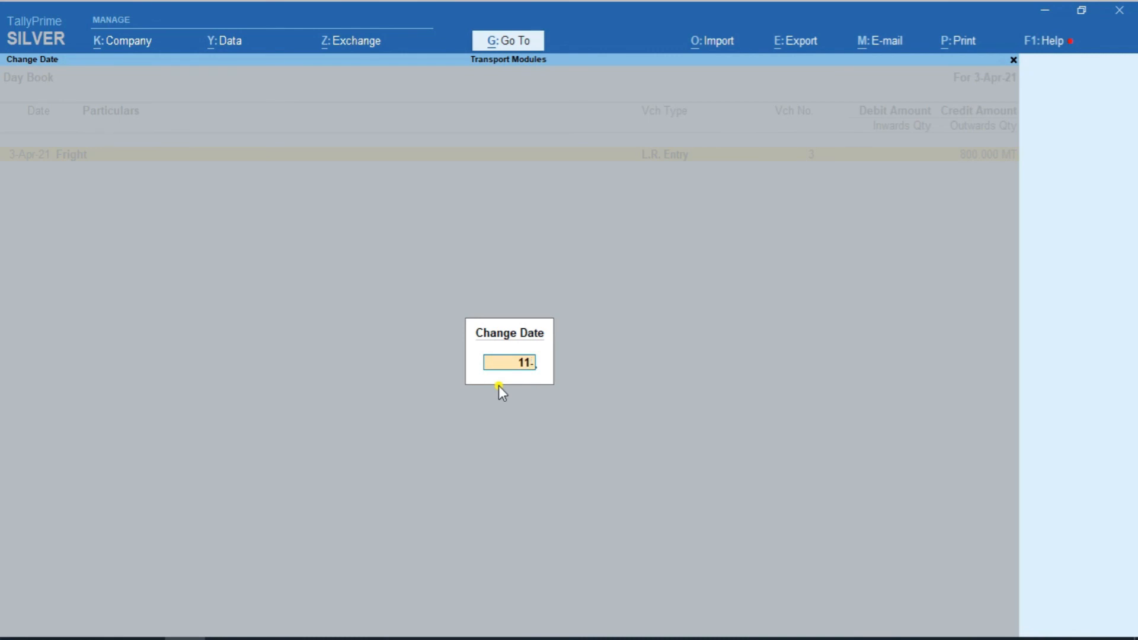
pyautogui.write('11-4-21')
pyautogui.press('Return')
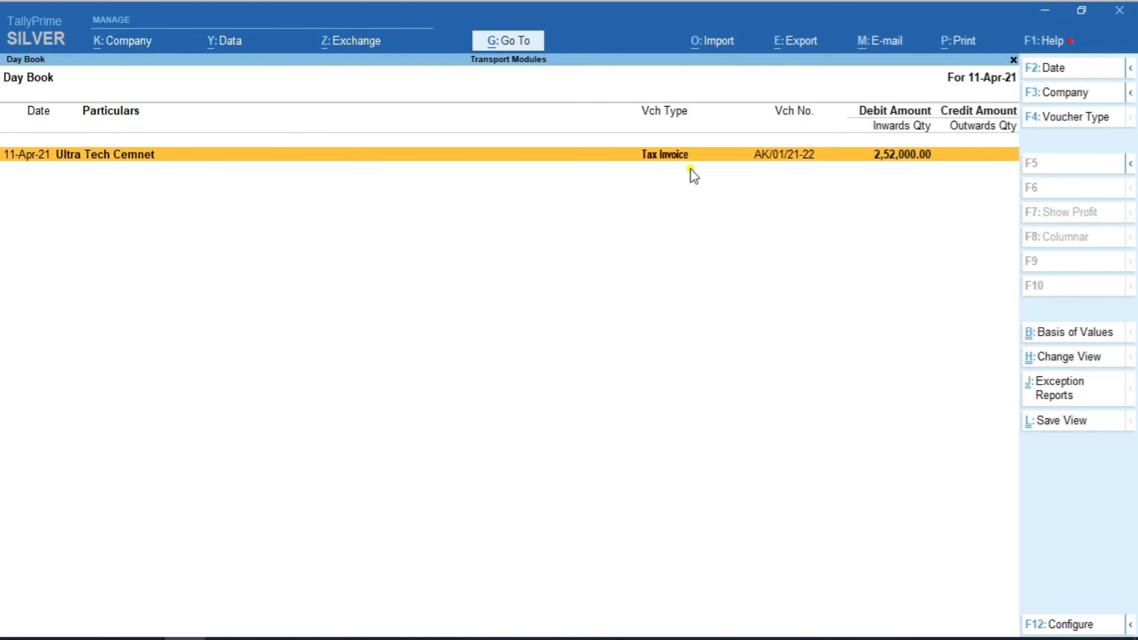
# Step: Open the Ultra Tech Cemnet Tax Invoice and examine its zoomed print preview from the header down to the grand total and terms
pyautogui.click(839, 163)
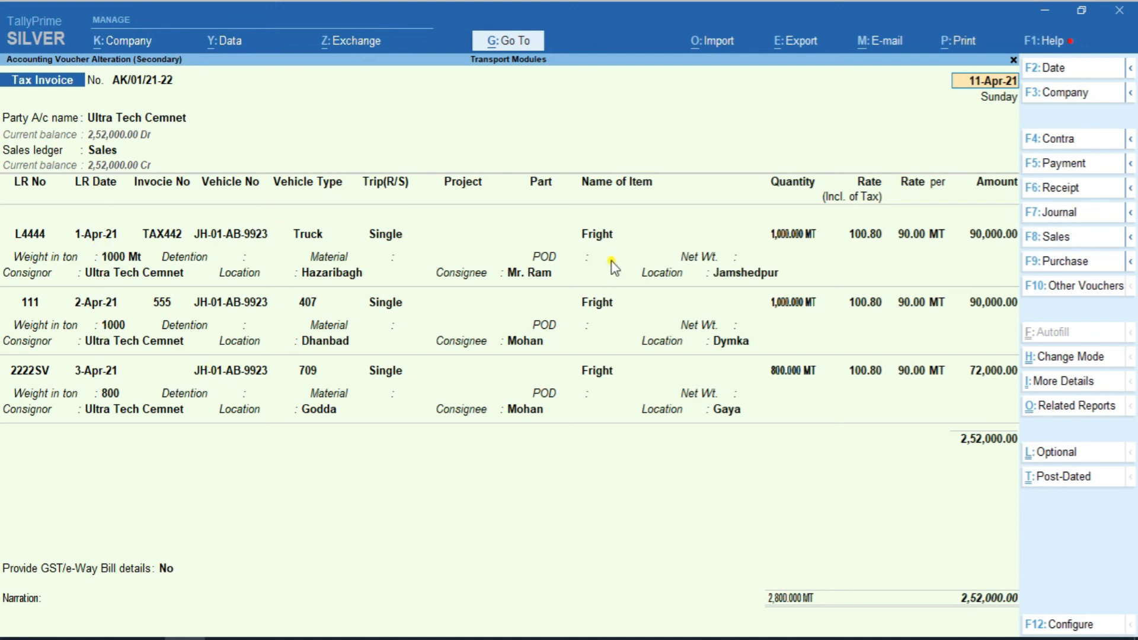
pyautogui.click(956, 40)
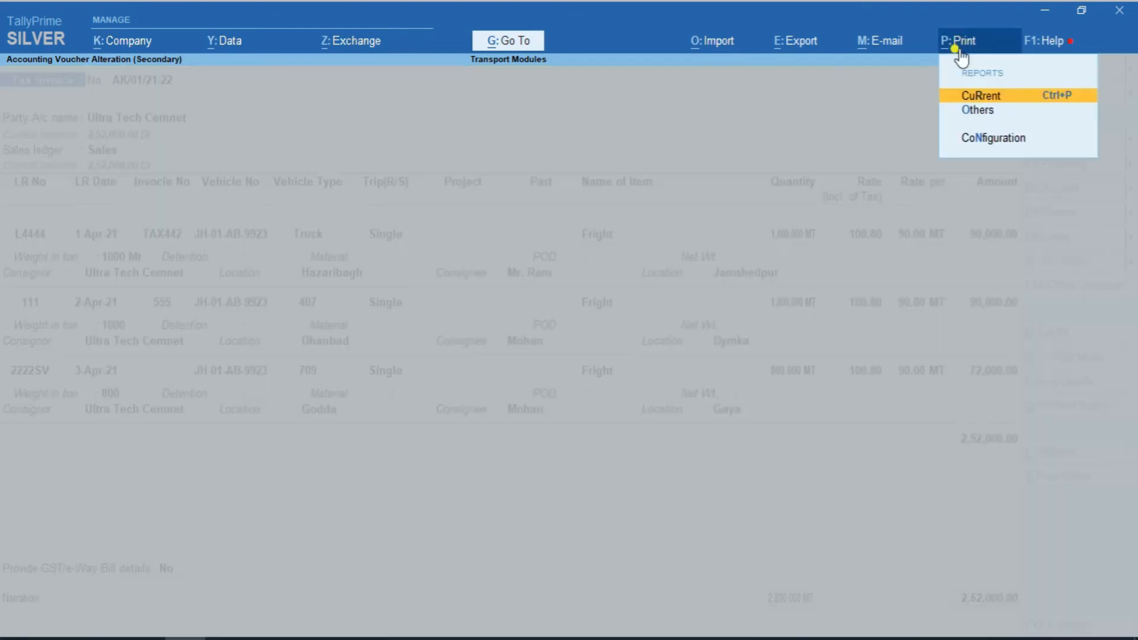
pyautogui.press('Return')
pyautogui.press('Return')
pyautogui.press('Left')
pyautogui.press('Return')
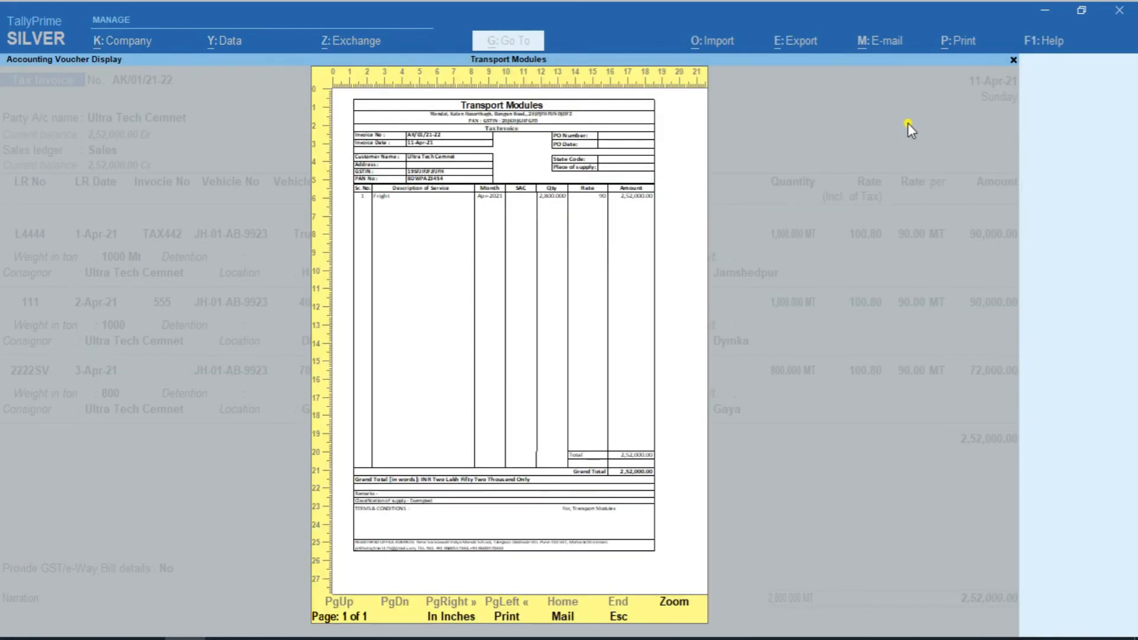
pyautogui.hotkey('alt', 'z')
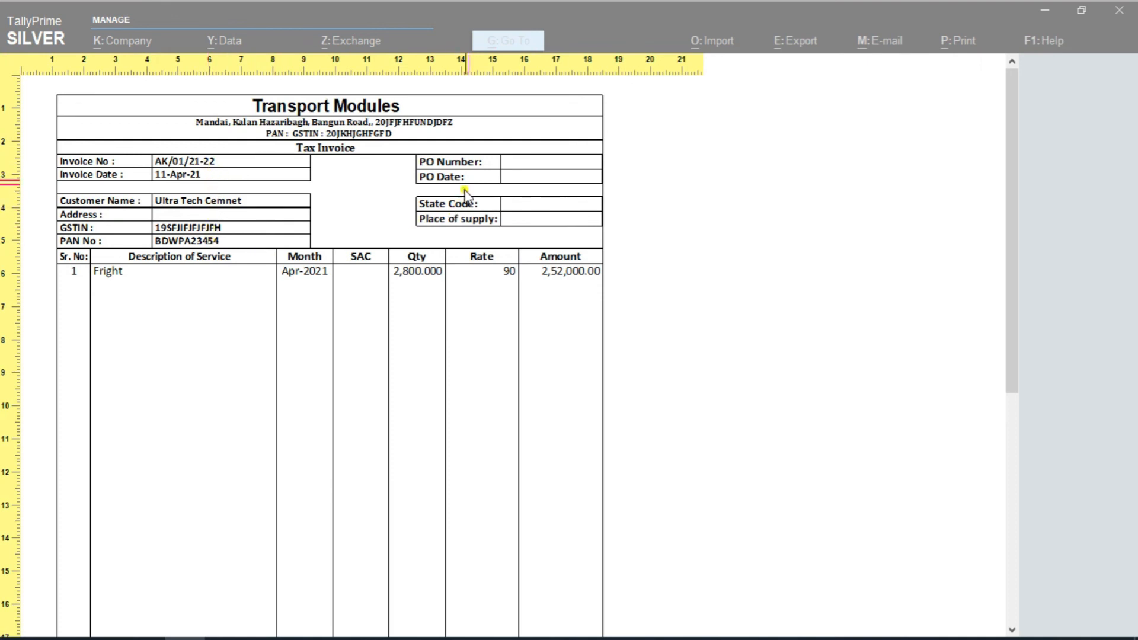
pyautogui.scroll(-2, 645, 232)
pyautogui.scroll(-8, 683, 343)
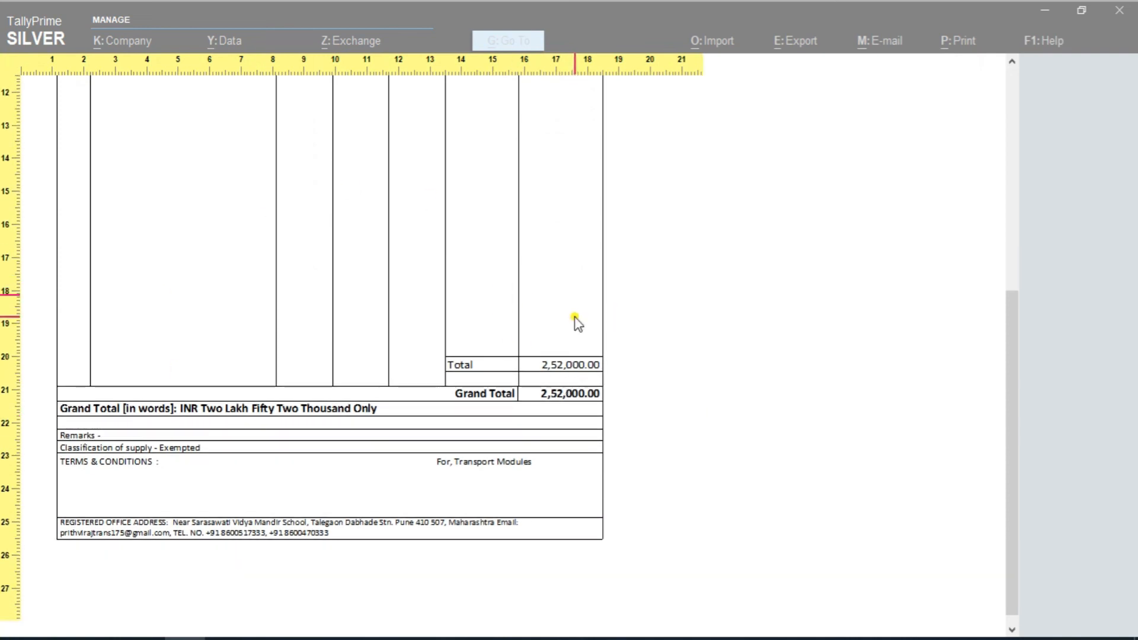
pyautogui.press('Escape')
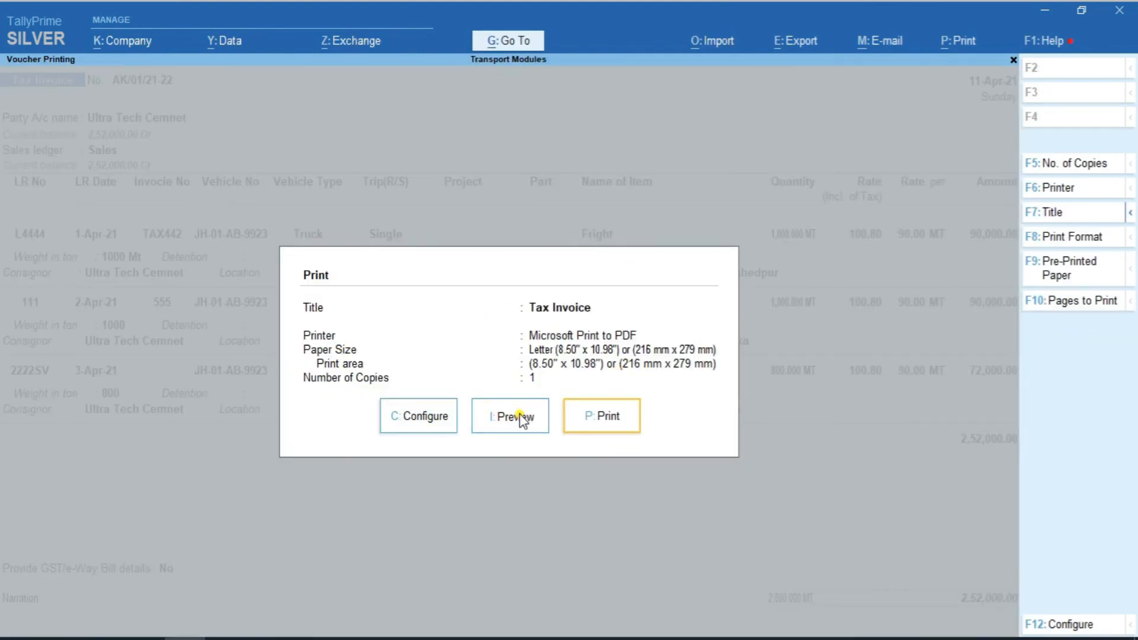
# Step: Preview the Tax Invoice's L.R.-wise freight detail sheet, and return to the Gateway of Tally
pyautogui.click(519, 417)
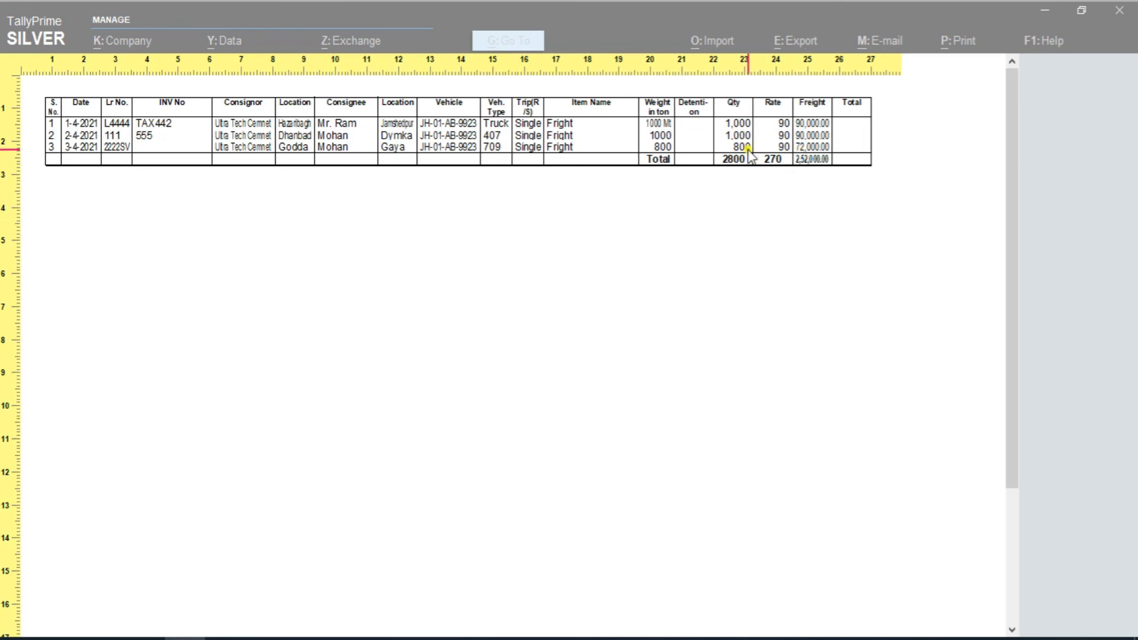
pyautogui.press('Escape')
pyautogui.press('Escape')
pyautogui.press('Escape')
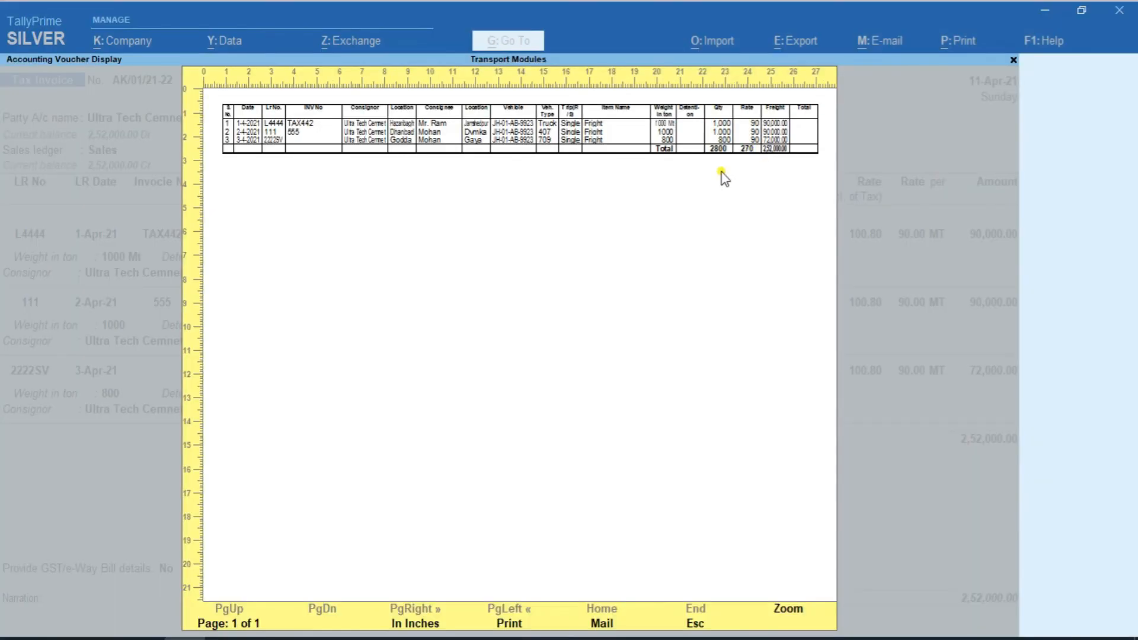
pyautogui.press('Escape')
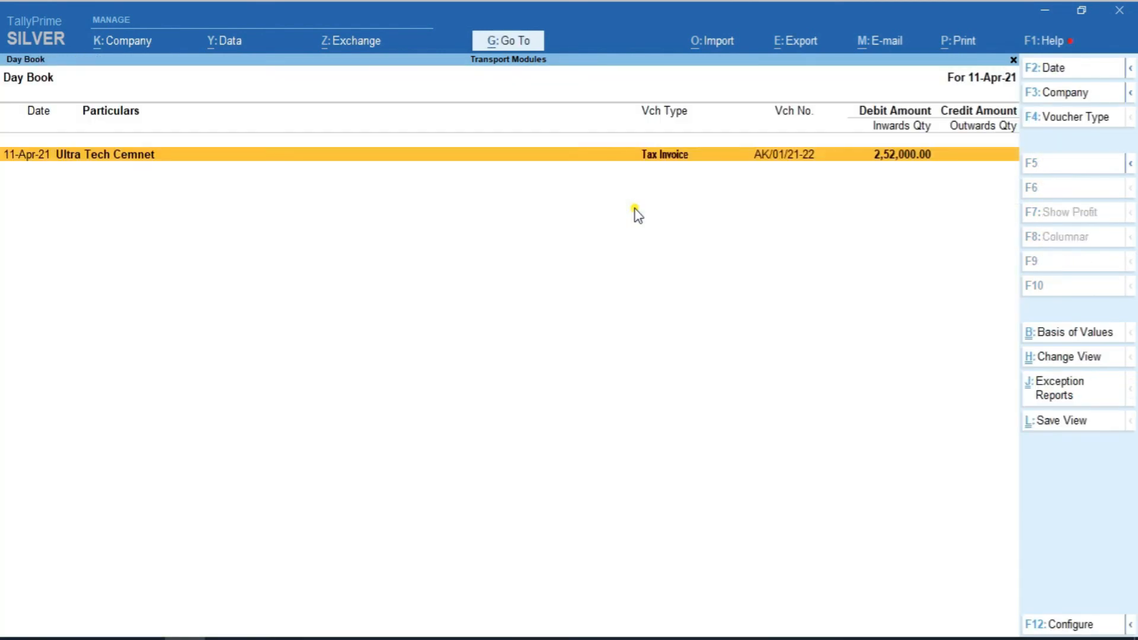
pyautogui.press('Escape')
pyautogui.press('Escape')
pyautogui.press('Escape')
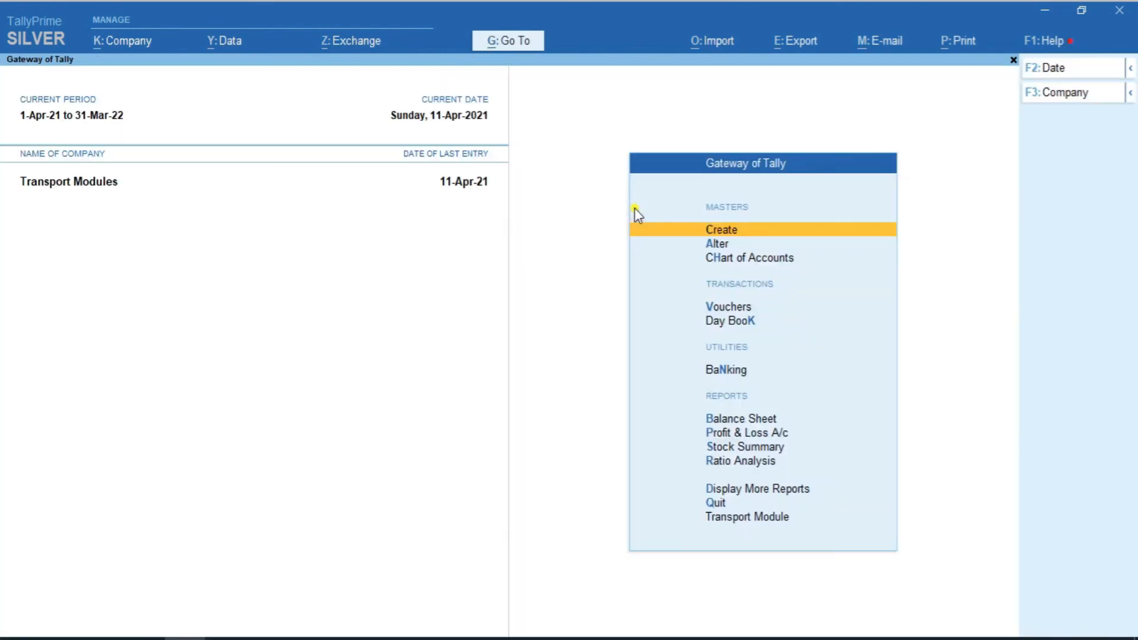